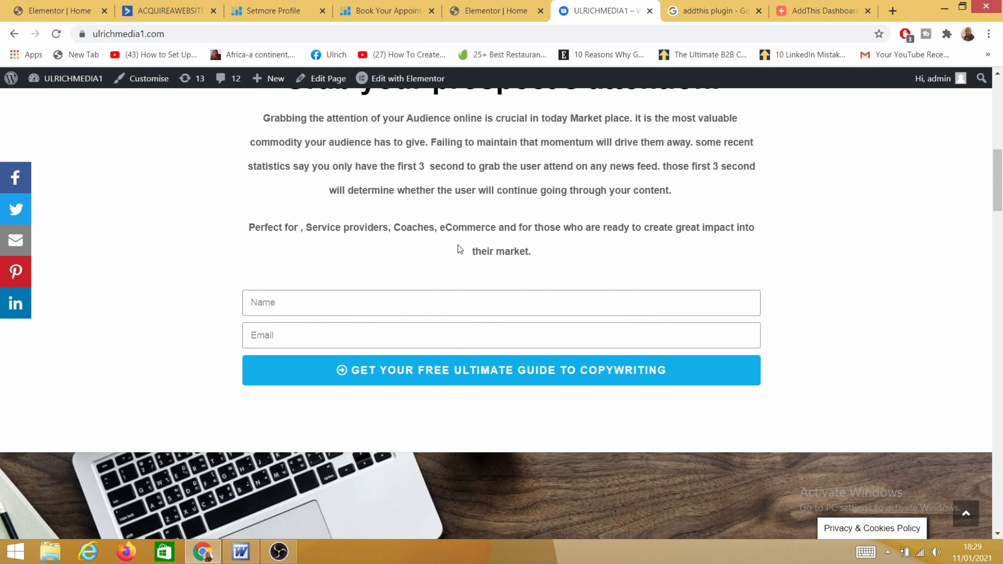
# Step: Scroll the ulrichmedia1.com homepage to bring the free copywriting guide Name/Email opt-in form into view
pyautogui.scroll(1, 459, 249)
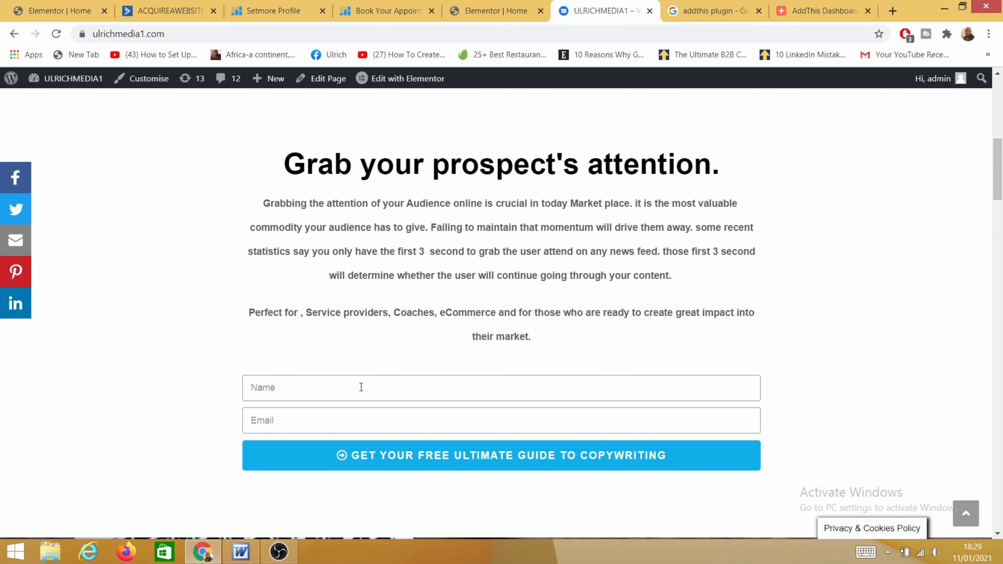
pyautogui.scroll(8, 354, 376)
pyautogui.scroll(-14, 356, 363)
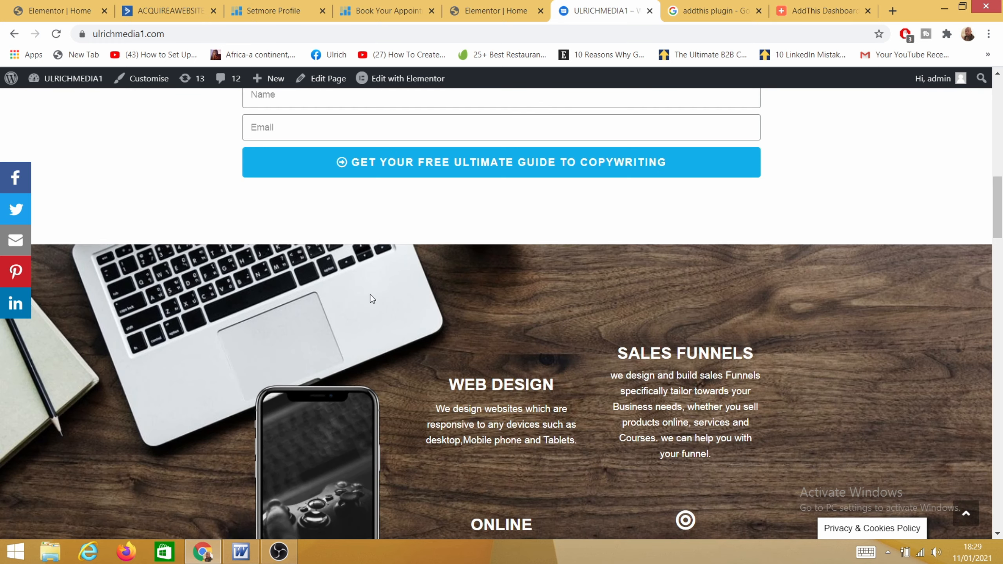
pyautogui.scroll(2, 266, 298)
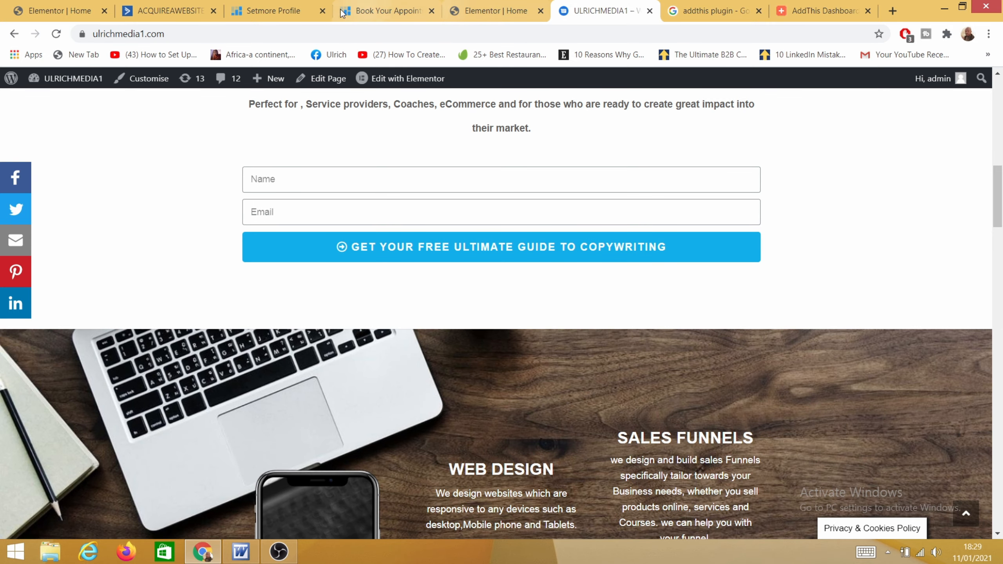
# Step: Add a contact list named 'Active Campaign training' with URL ulrichmedia1.com and a description
pyautogui.click(154, 8)
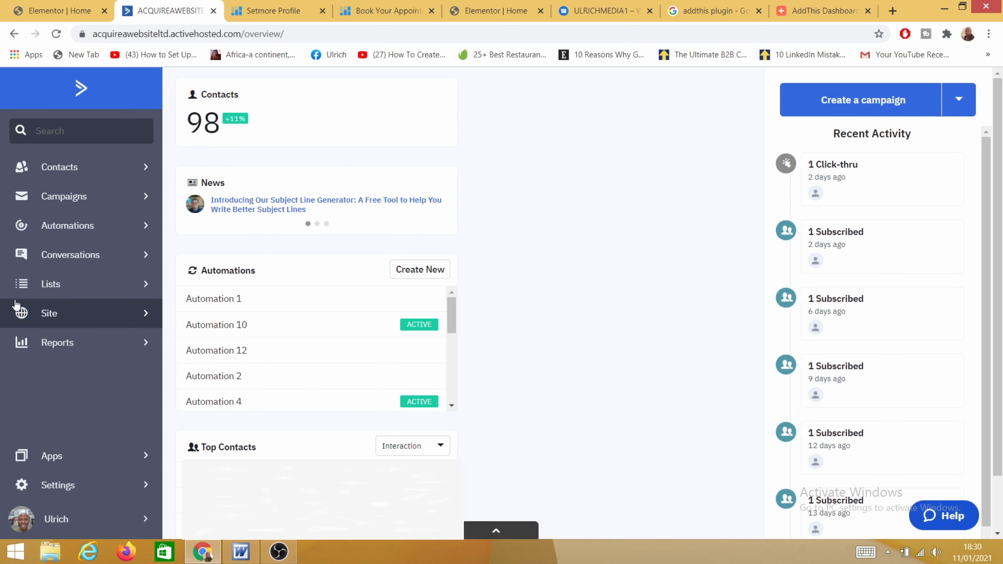
pyautogui.click(77, 297)
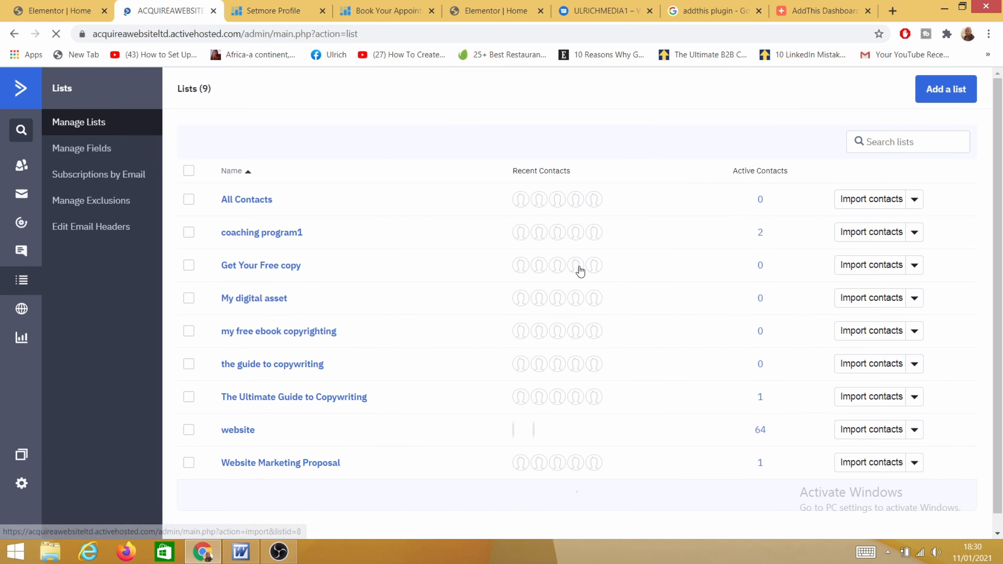
pyautogui.click(939, 90)
pyautogui.write('Active Campaign training')
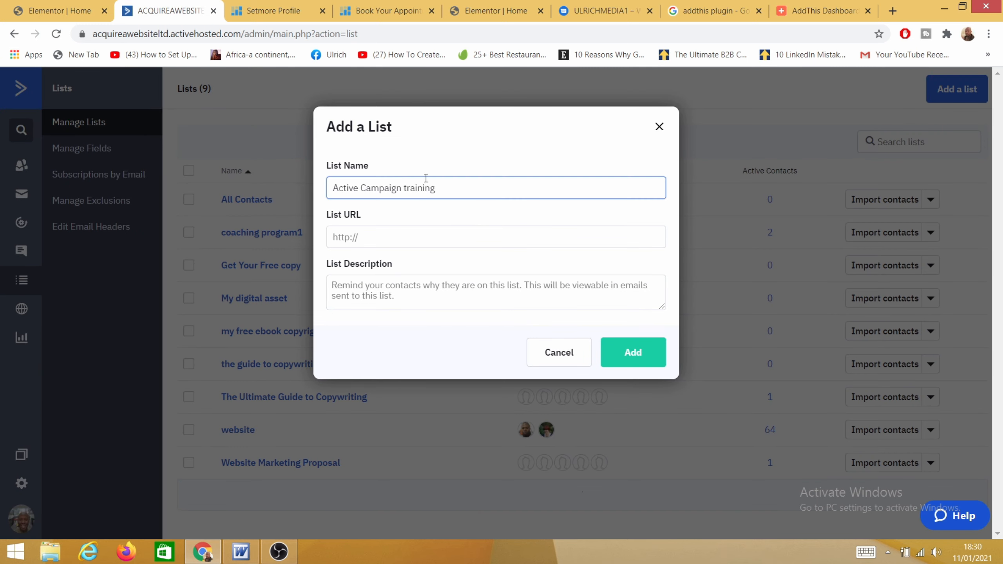
pyautogui.click(371, 238)
pyautogui.write('ul')
pyautogui.click(385, 293)
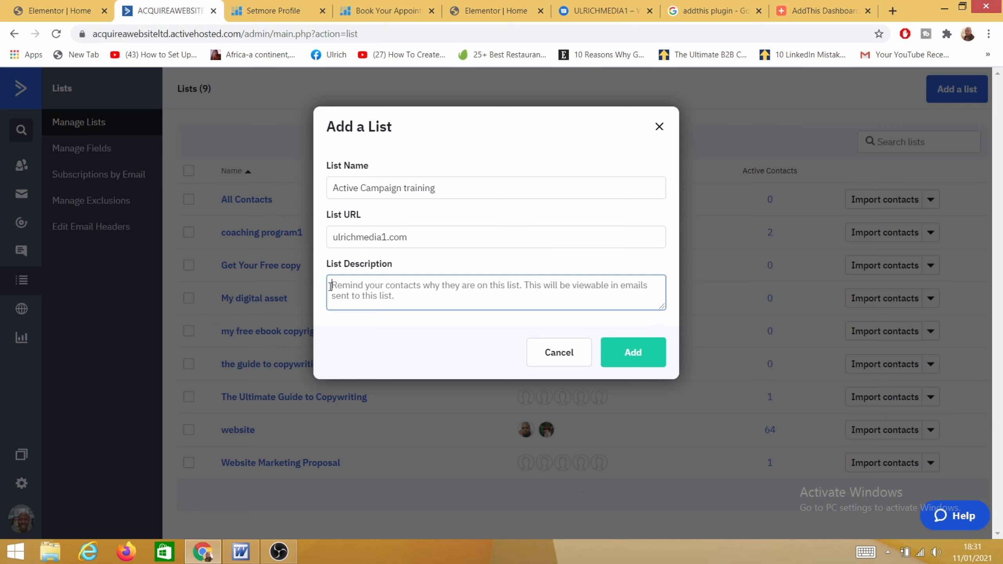
pyautogui.write('You recently optin to our email list.')
pyautogui.click(640, 358)
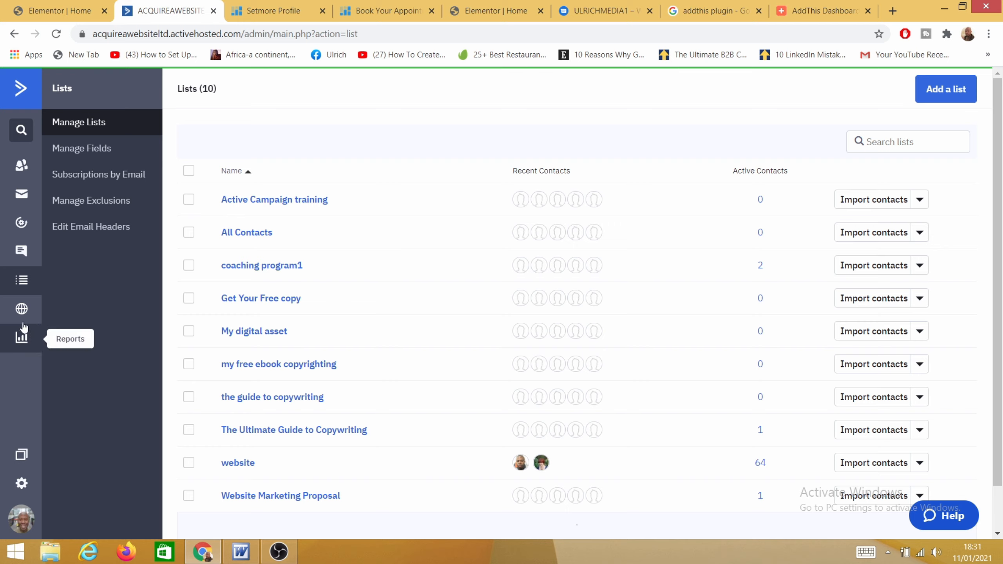
pyautogui.click(22, 309)
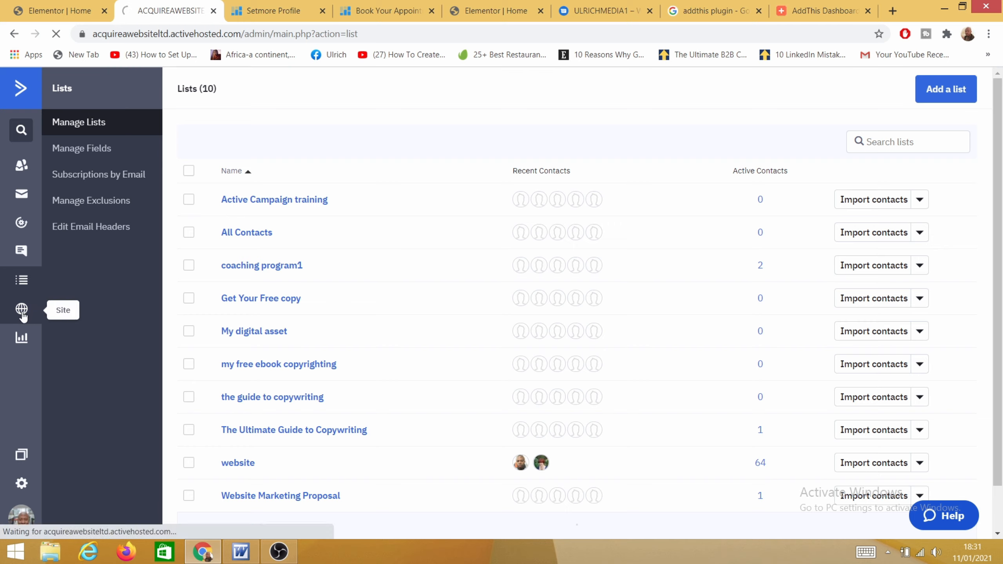
# Step: Under Site > Forms, create inline form 'Active Campaign' subscribing contacts to 'Active Campaign training'
pyautogui.click(72, 157)
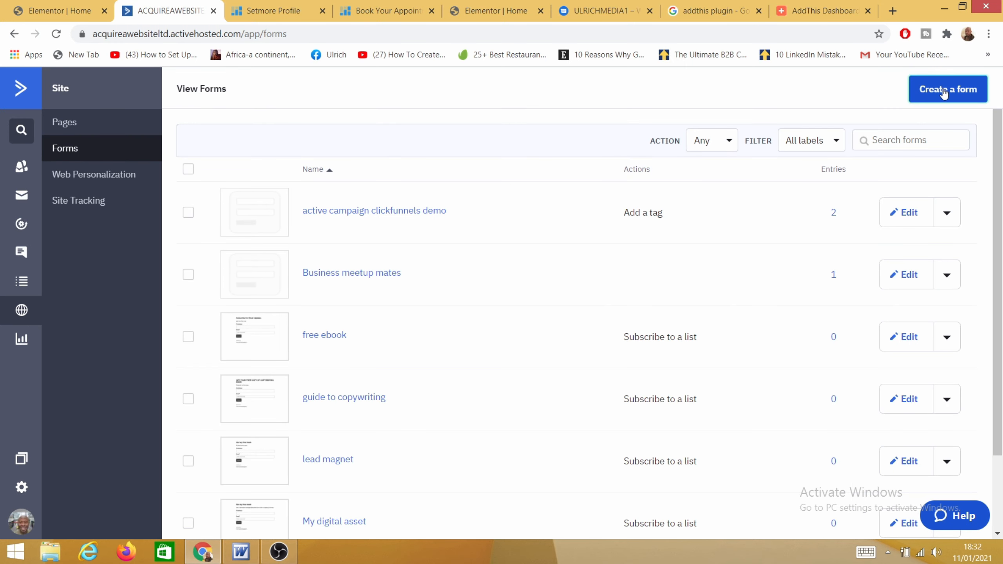
pyautogui.click(940, 93)
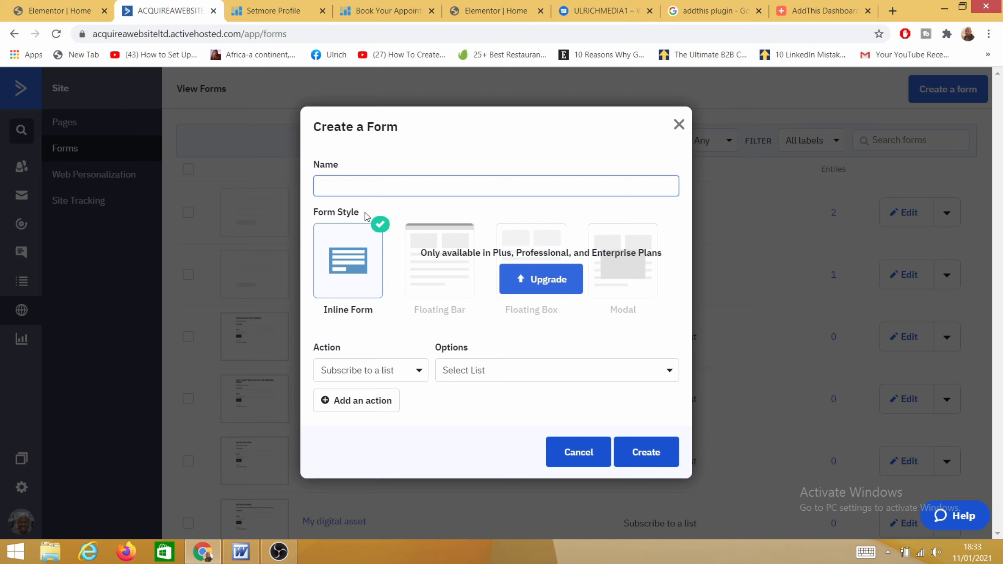
pyautogui.write('Active Campaign')
pyautogui.click(635, 376)
pyautogui.scroll(-3, 541, 490)
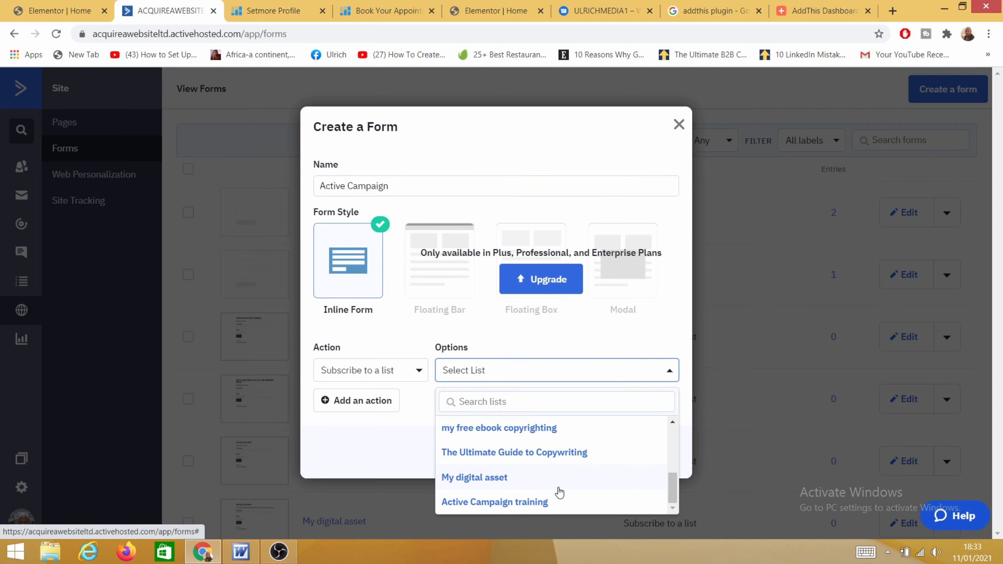
pyautogui.click(515, 504)
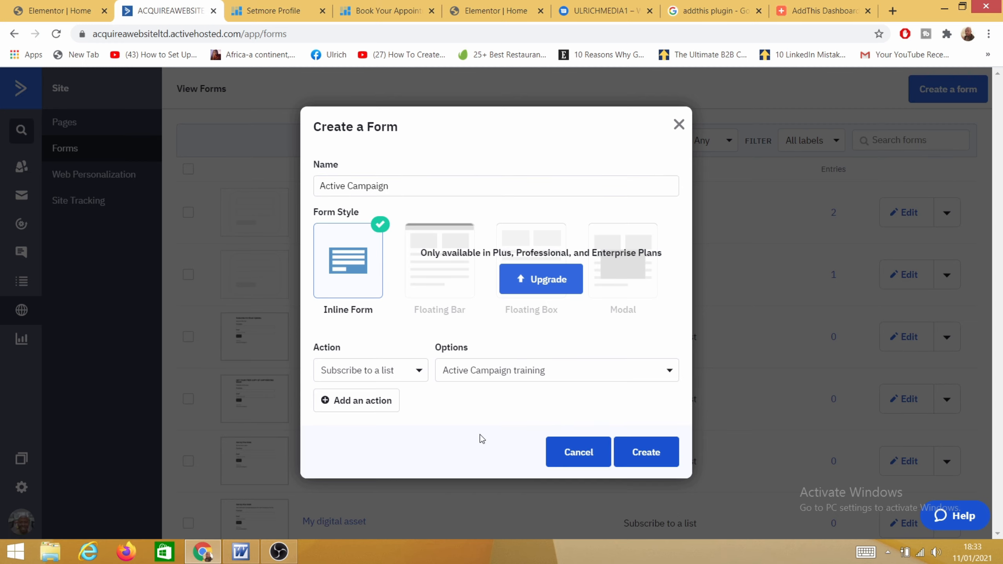
pyautogui.click(646, 458)
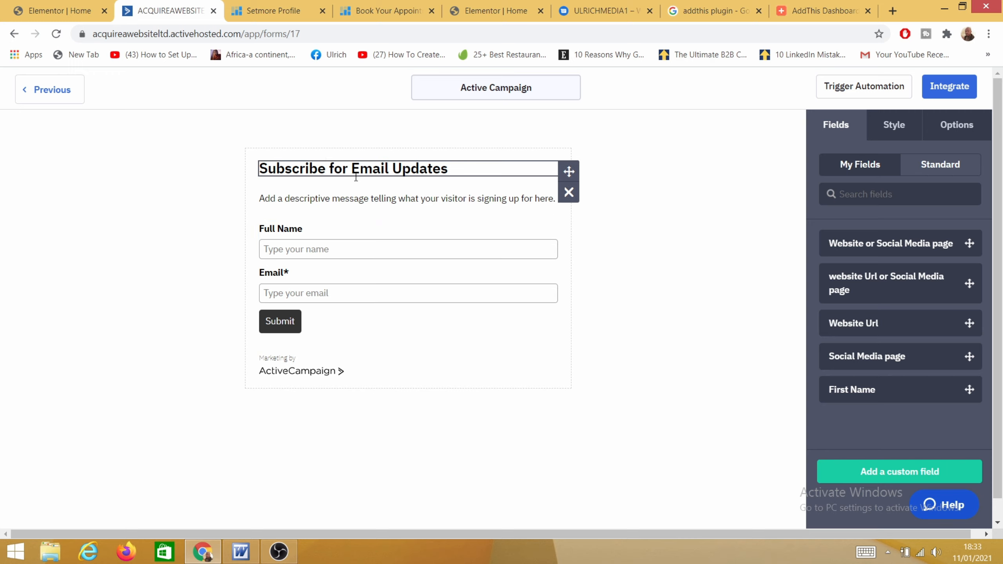
# Step: Change the form heading to 'get my free ActiveCampaign training'
pyautogui.click(408, 163)
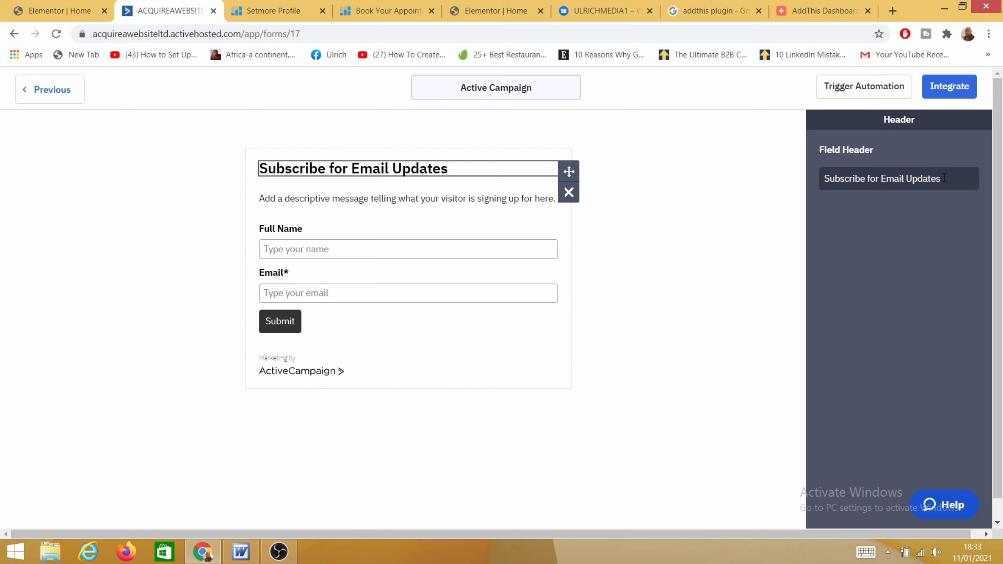
pyautogui.press('BackSpace')
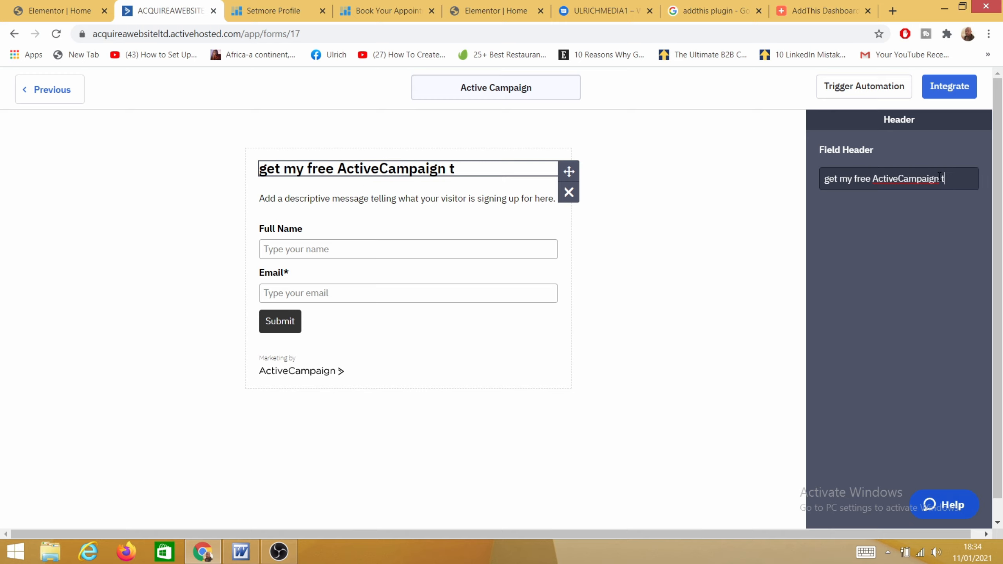
pyautogui.write('raining')
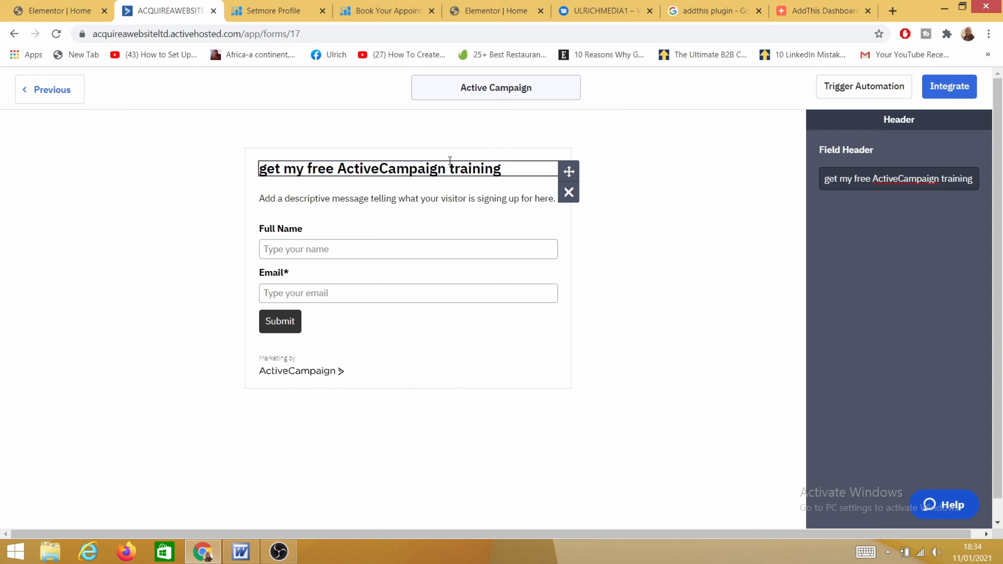
# Step: Replace the placeholder description HTML with 'helo please get my free gift'
pyautogui.click(365, 198)
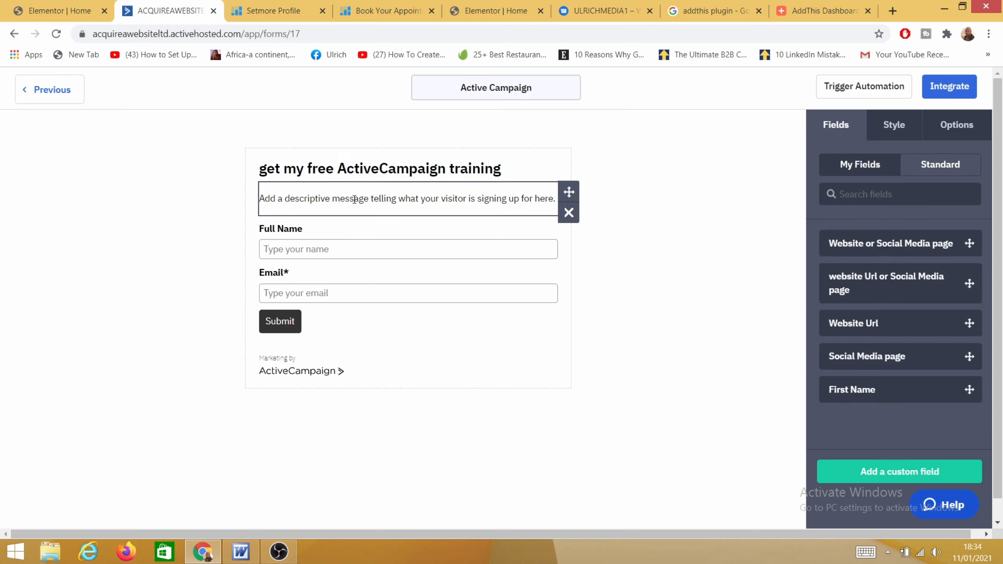
pyautogui.click(533, 199)
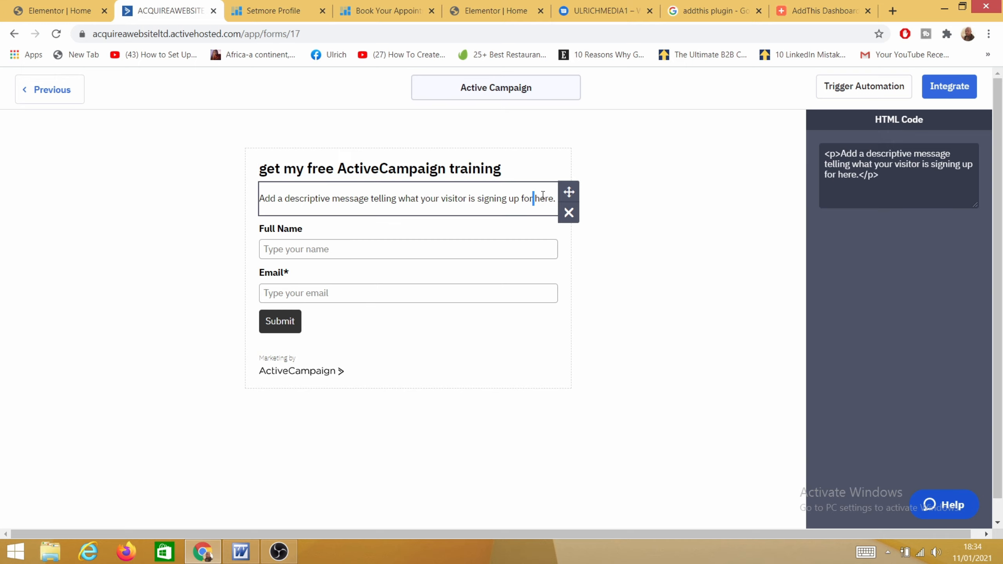
pyautogui.moveTo(855, 178); pyautogui.dragTo(839, 154)
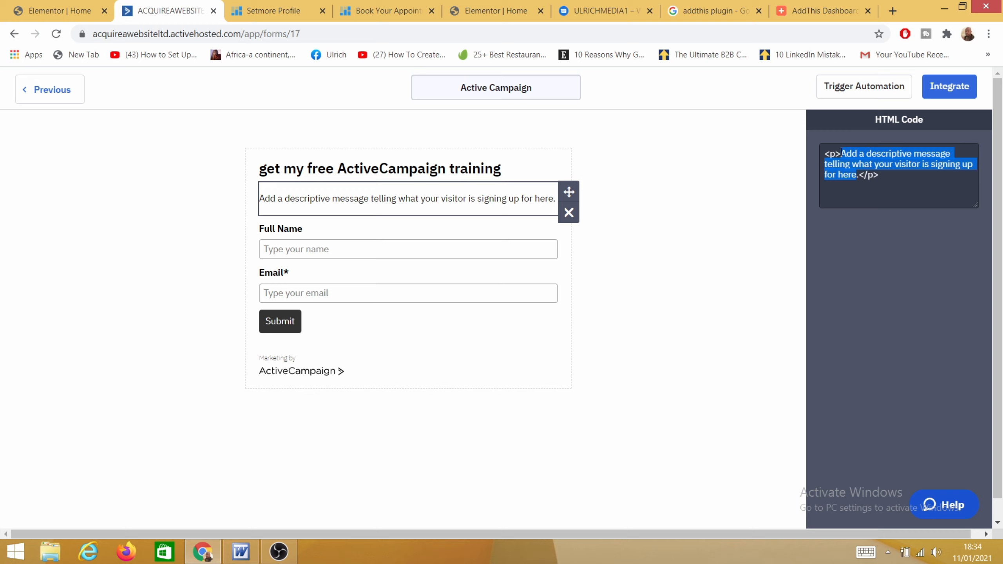
pyautogui.press('BackSpace')
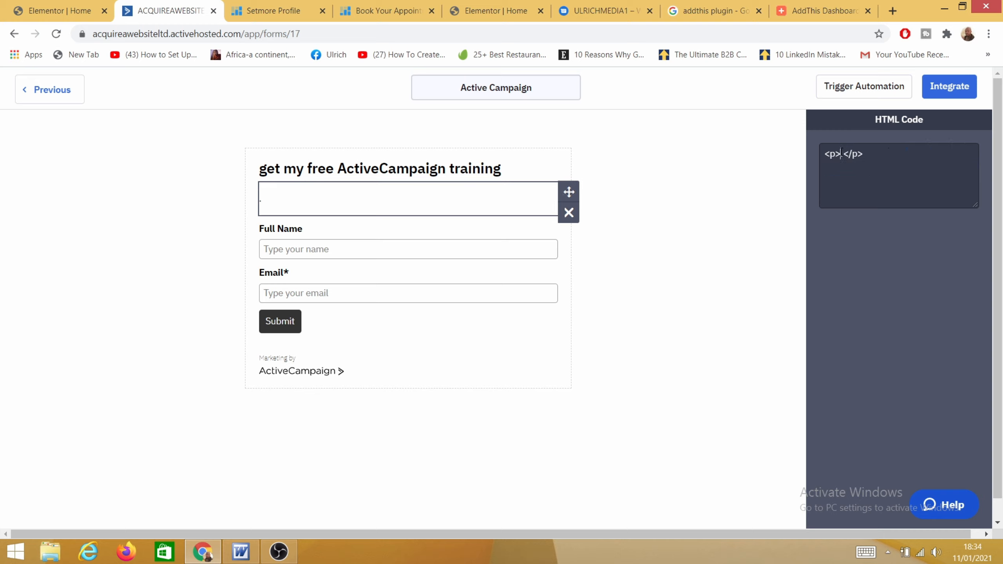
pyautogui.write('helo please get my free gi')
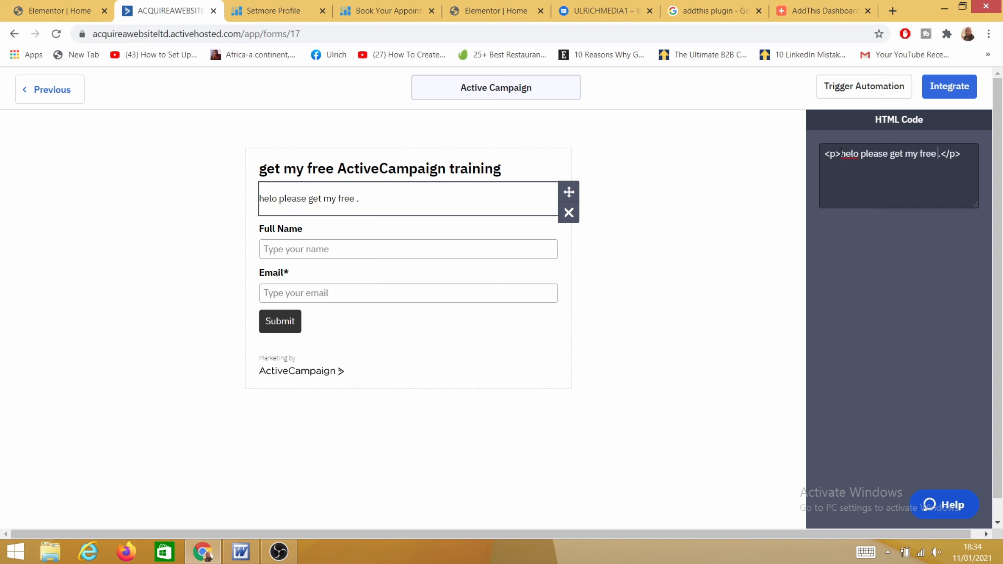
pyautogui.write('ft')
# Step: Select the Full Name field to set it as required
pyautogui.click(348, 251)
pyautogui.click(308, 293)
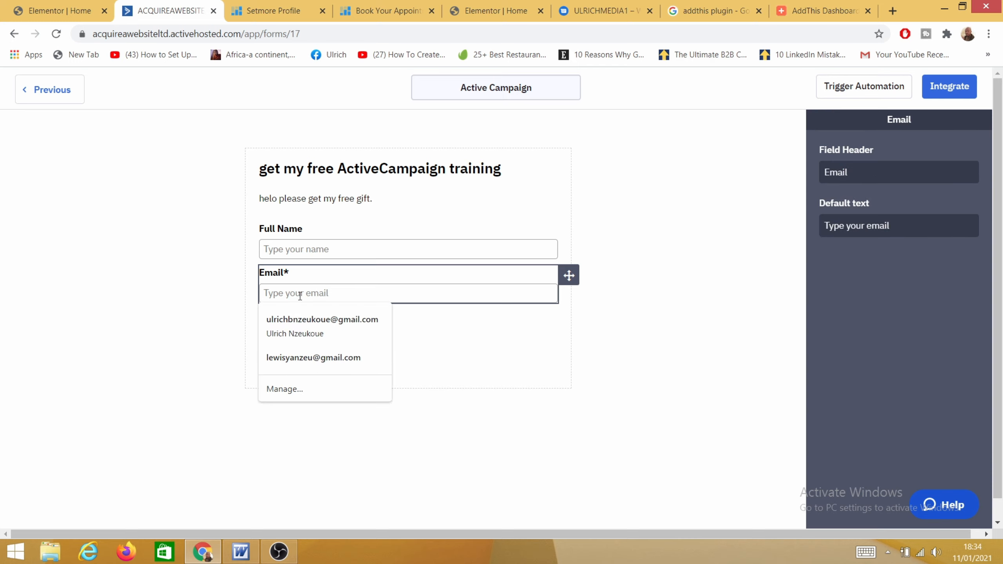
pyautogui.click(351, 231)
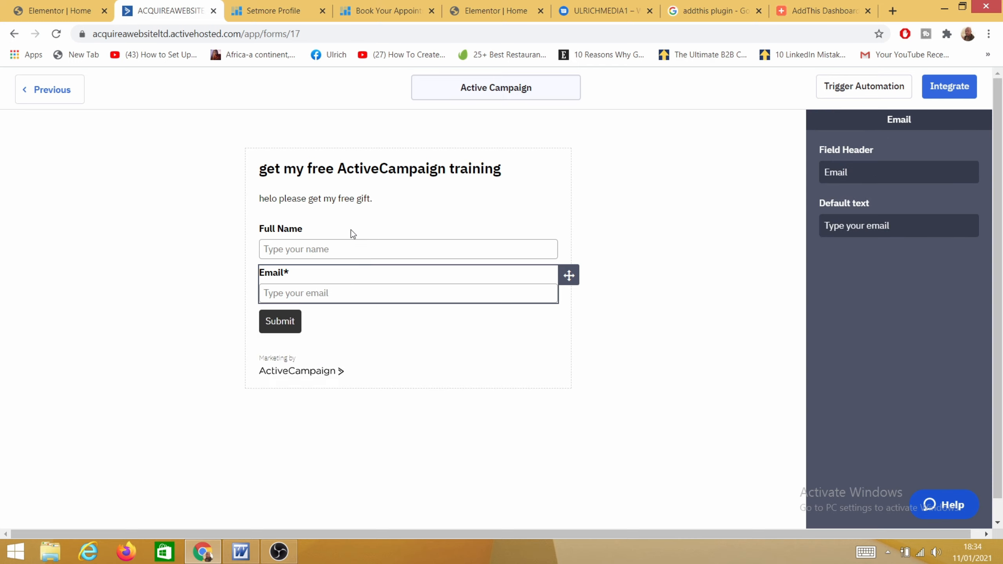
pyautogui.click(351, 231)
# Step: Relabel the submit button 'Get my free gift'
pyautogui.click(291, 327)
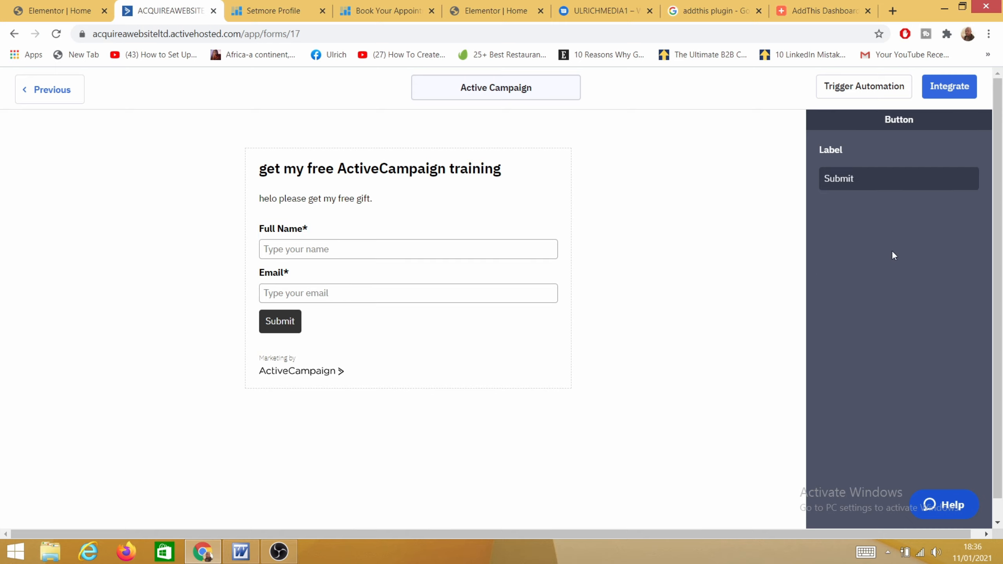
pyautogui.click(864, 186)
pyautogui.press('BackSpace')
pyautogui.press('BackSpace')
pyautogui.press('BackSpace')
pyautogui.press('BackSpace')
pyautogui.press('BackSpace')
pyautogui.press('BackSpace')
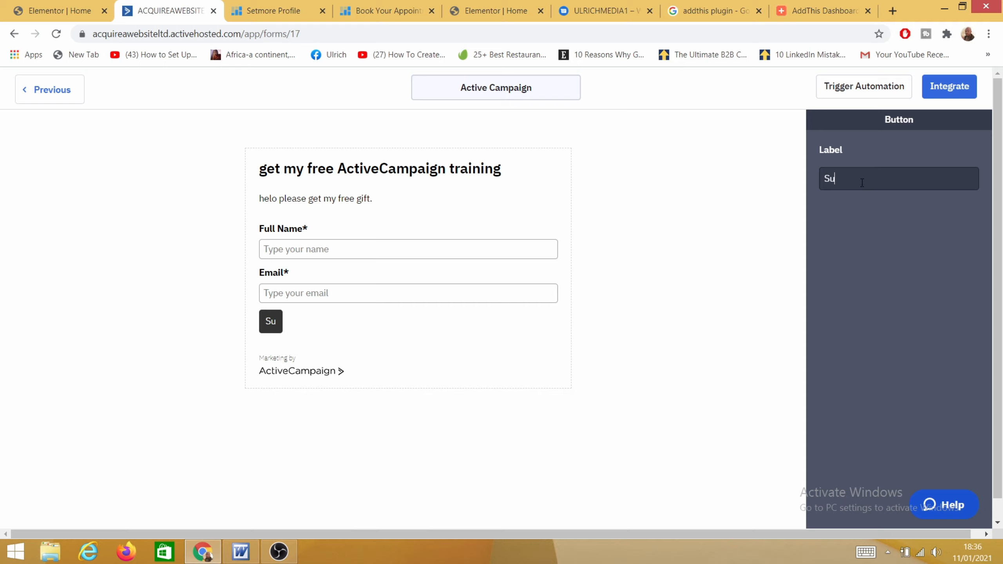
pyautogui.write('Get my free gift')
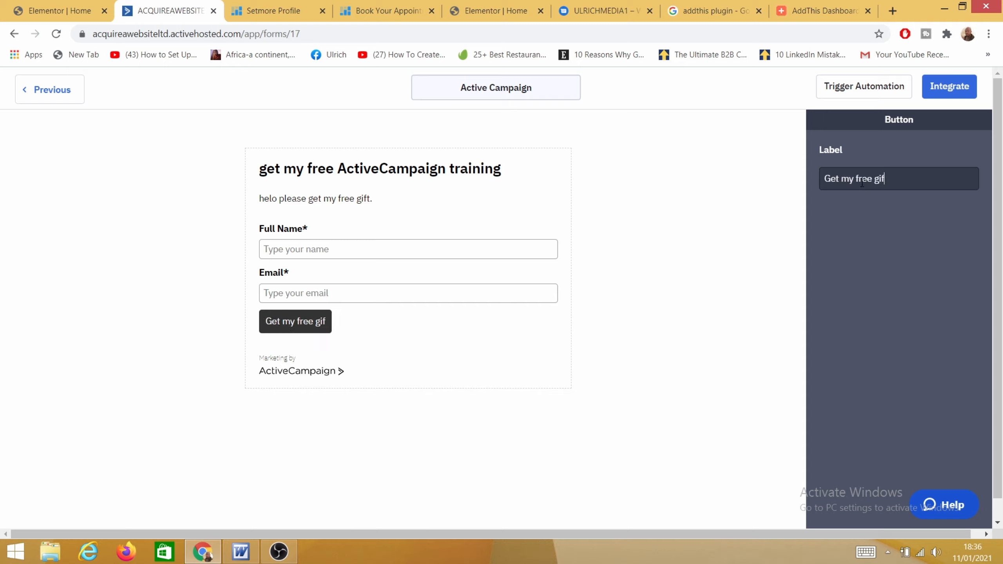
pyautogui.click(495, 350)
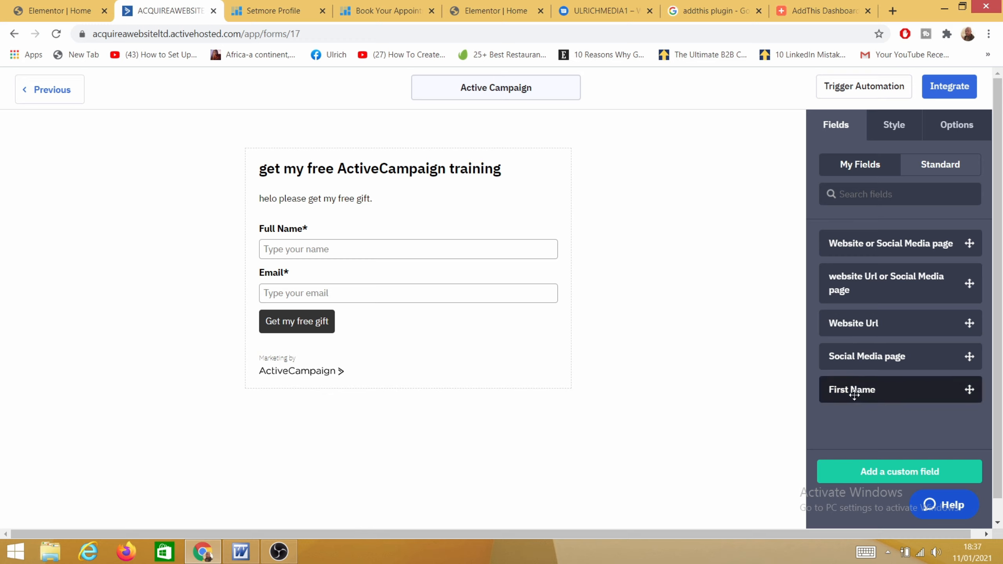
# Step: Swap the Full Name field for a First Name field marked as required
pyautogui.moveTo(853, 391); pyautogui.dragTo(364, 249)
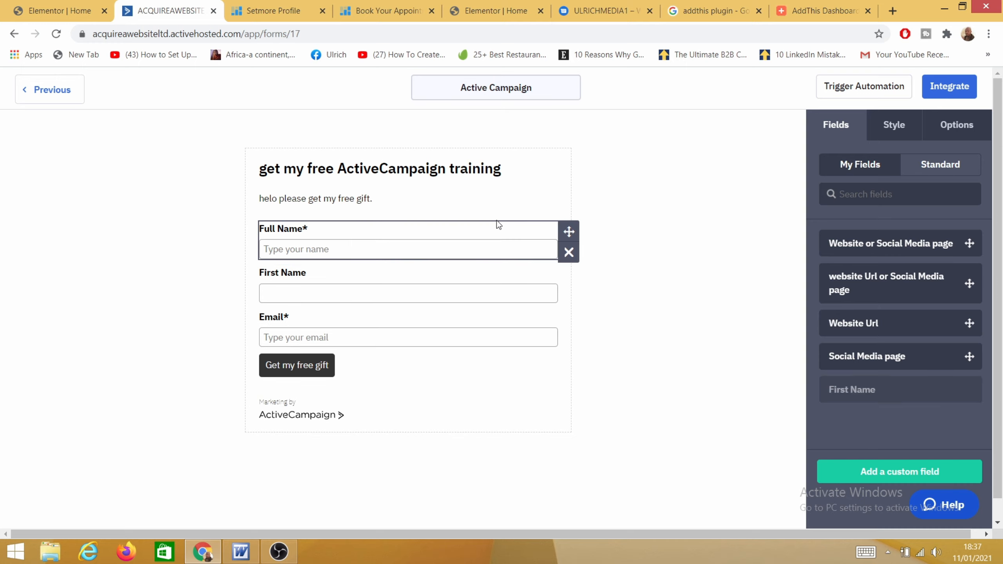
pyautogui.click(565, 253)
pyautogui.click(641, 207)
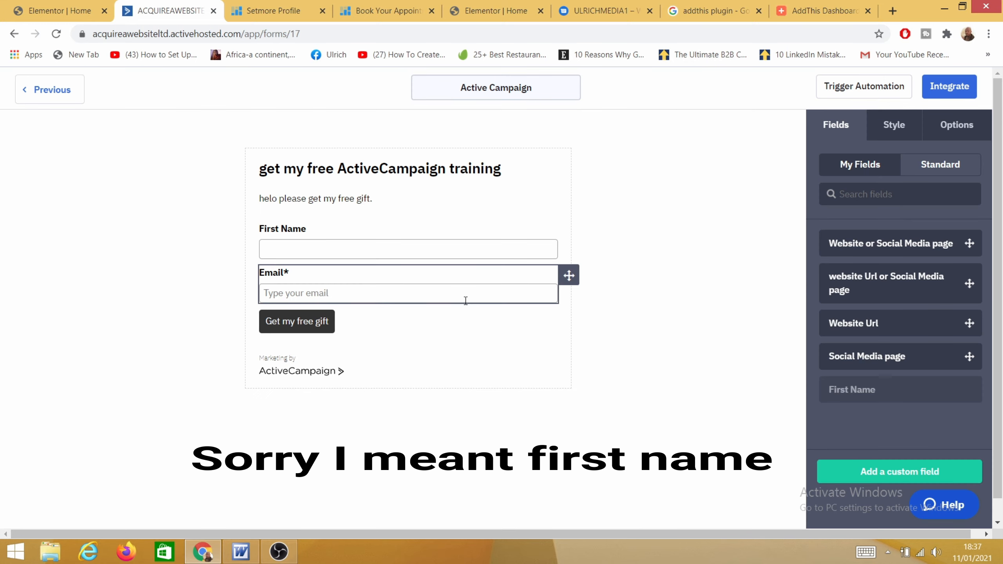
pyautogui.click(375, 233)
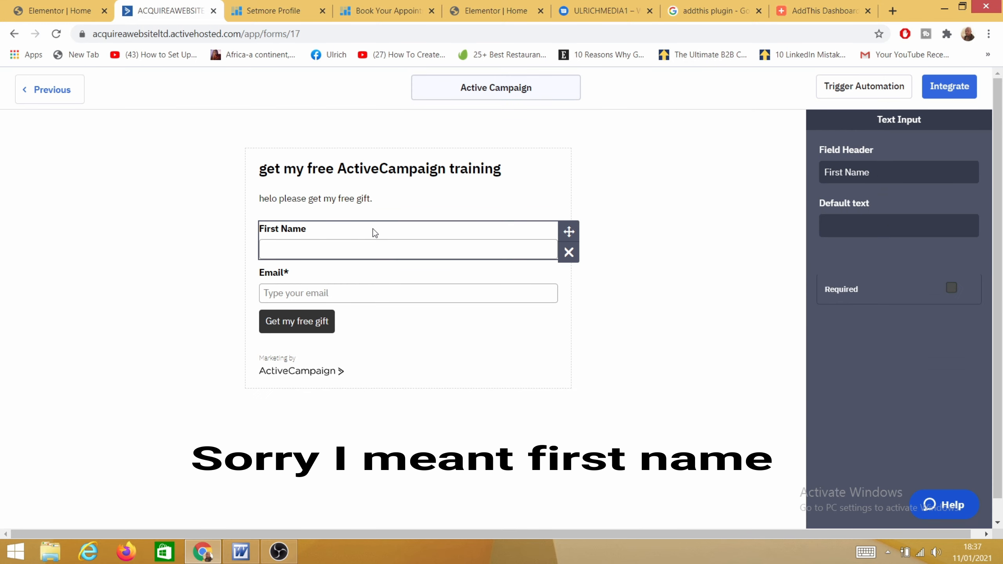
pyautogui.click(952, 288)
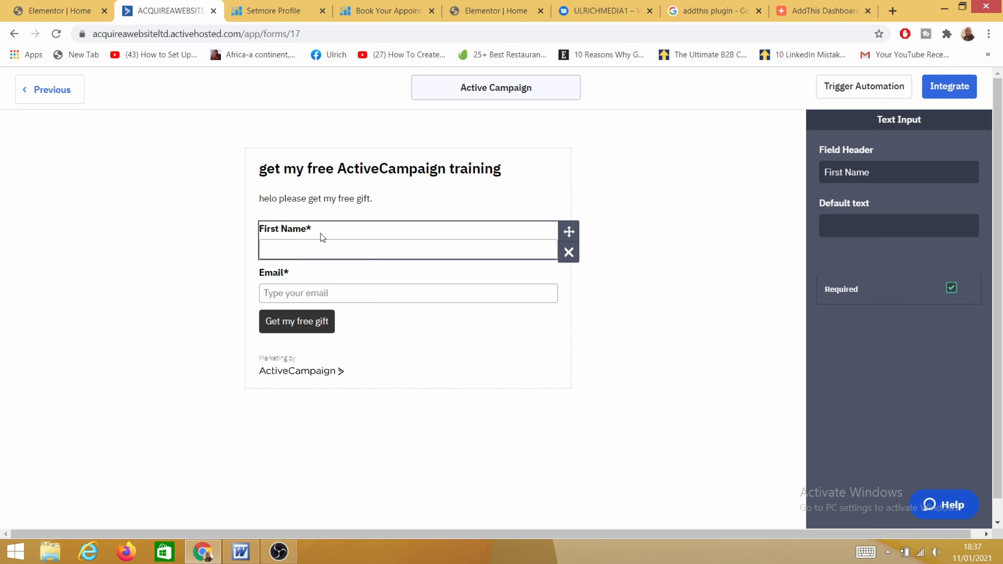
pyautogui.click(333, 283)
pyautogui.click(668, 384)
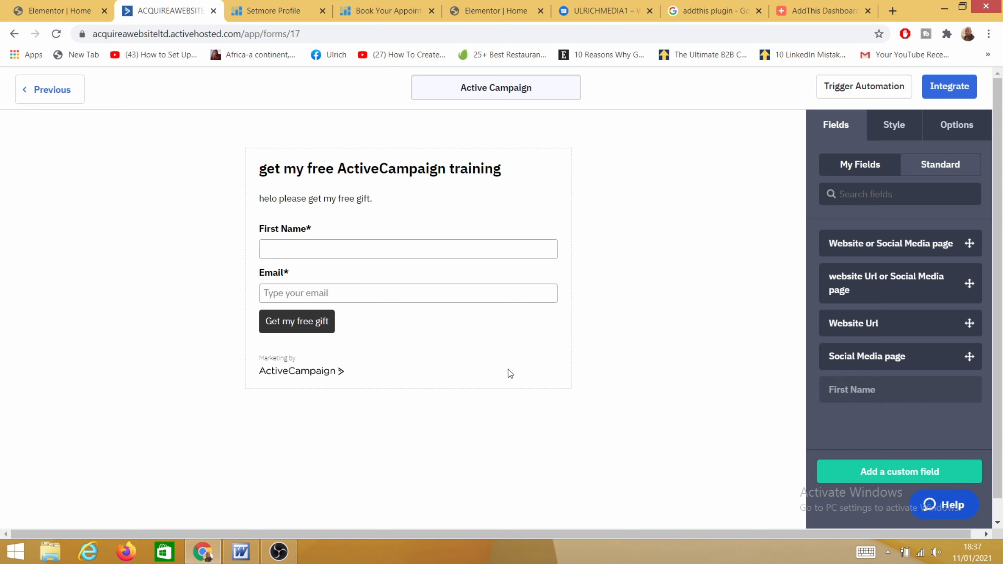
# Step: Set the form background colour to dusty pink #CFAAAA in the Style settings
pyautogui.click(901, 129)
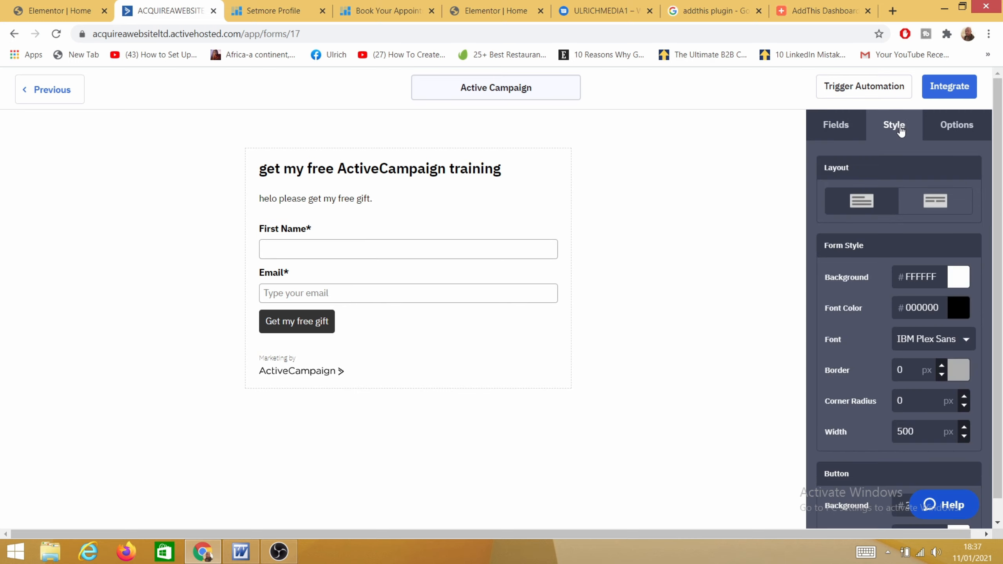
pyautogui.click(962, 282)
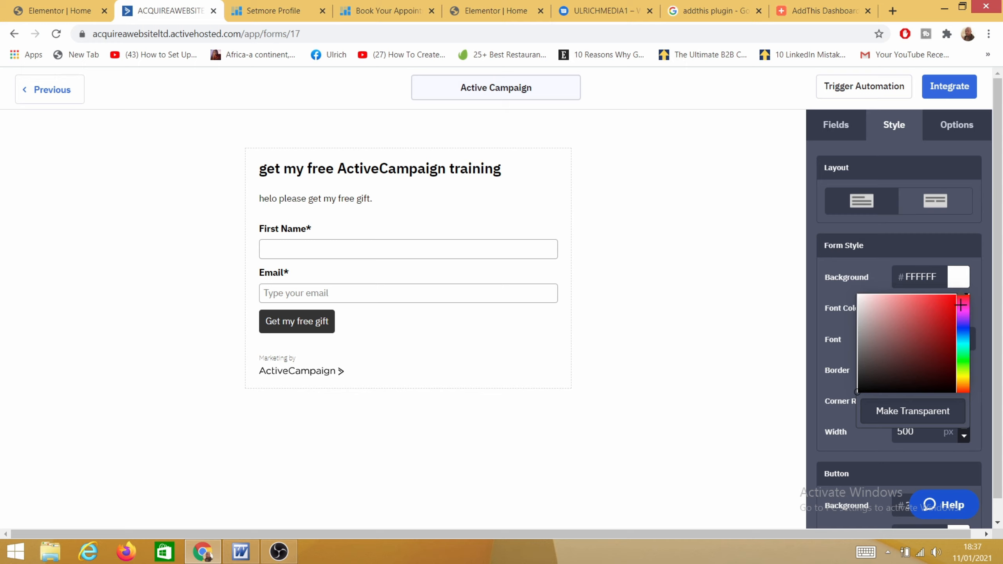
pyautogui.click(921, 367)
pyautogui.moveTo(919, 357)
pyautogui.mouseDown()
pyautogui.moveTo(903, 336)
pyautogui.moveTo(924, 336)
pyautogui.moveTo(894, 349)
pyautogui.moveTo(871, 311)
pyautogui.moveTo(908, 369)
pyautogui.moveTo(932, 378)
pyautogui.moveTo(877, 314)
pyautogui.mouseUp()
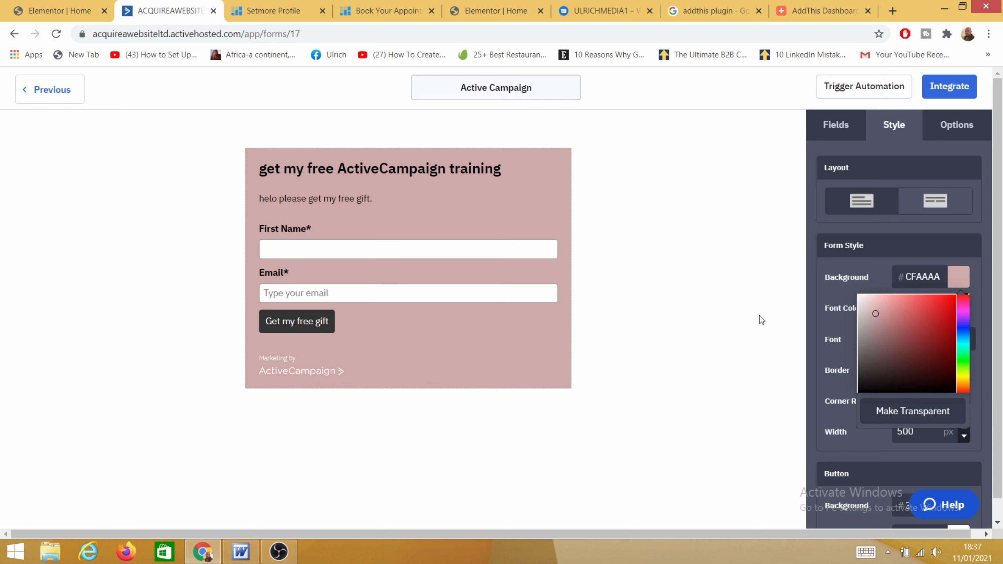
pyautogui.click(702, 285)
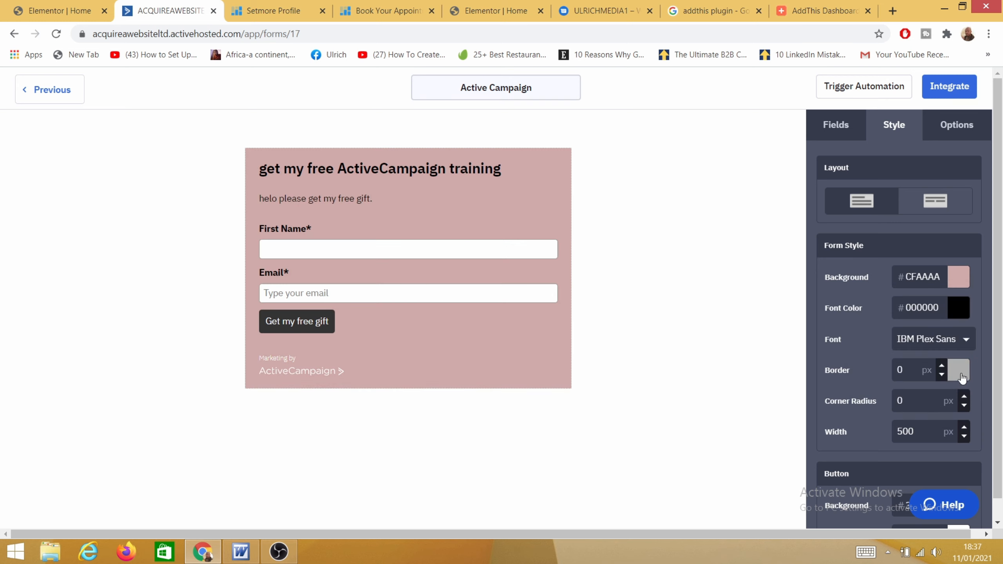
# Step: Set the form border colour to pale pink and proceed to Integrate
pyautogui.click(958, 378)
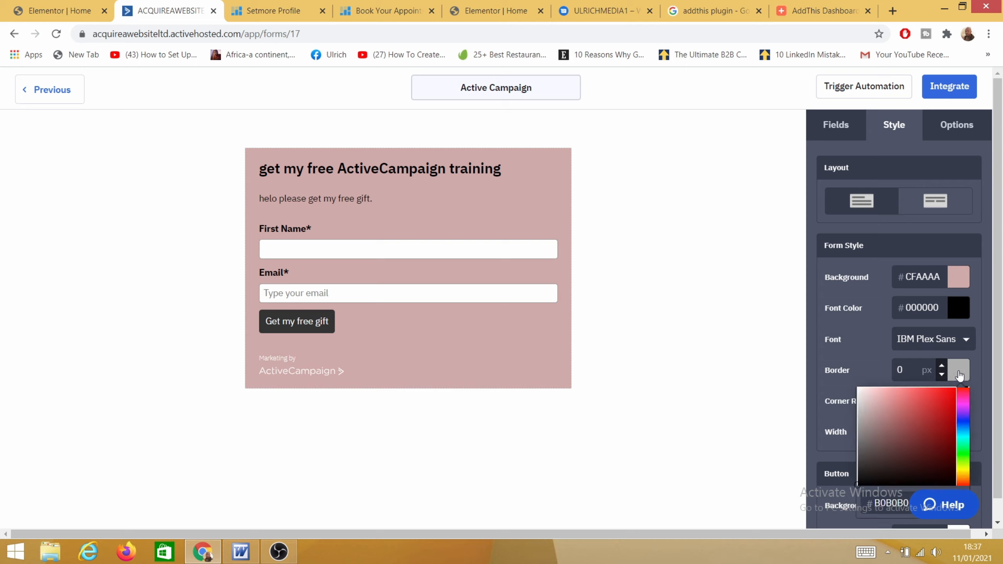
pyautogui.moveTo(918, 412)
pyautogui.mouseDown()
pyautogui.moveTo(895, 411)
pyautogui.moveTo(917, 457)
pyautogui.moveTo(913, 437)
pyautogui.mouseUp()
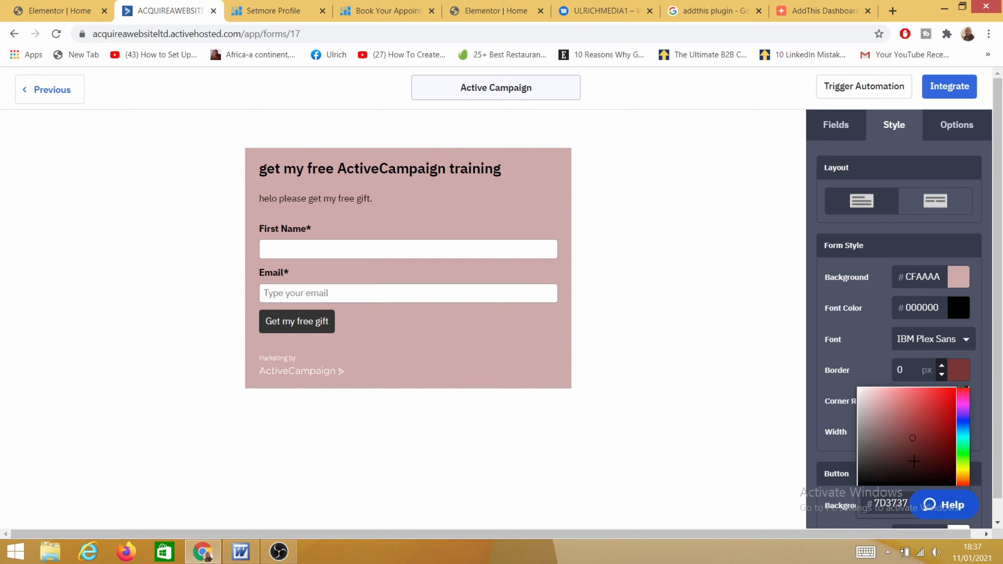
pyautogui.click(870, 400)
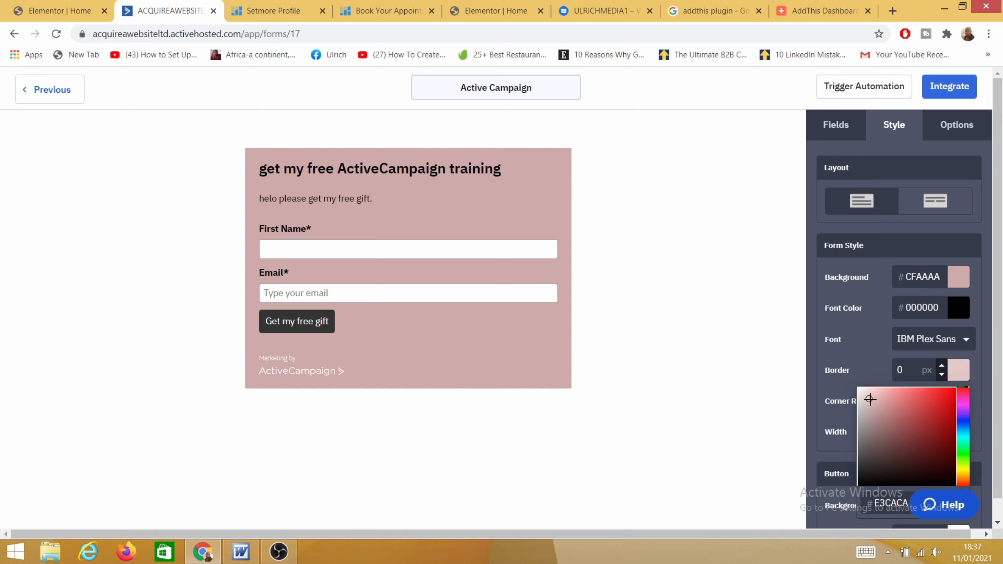
pyautogui.click(845, 339)
pyautogui.scroll(-5, 895, 397)
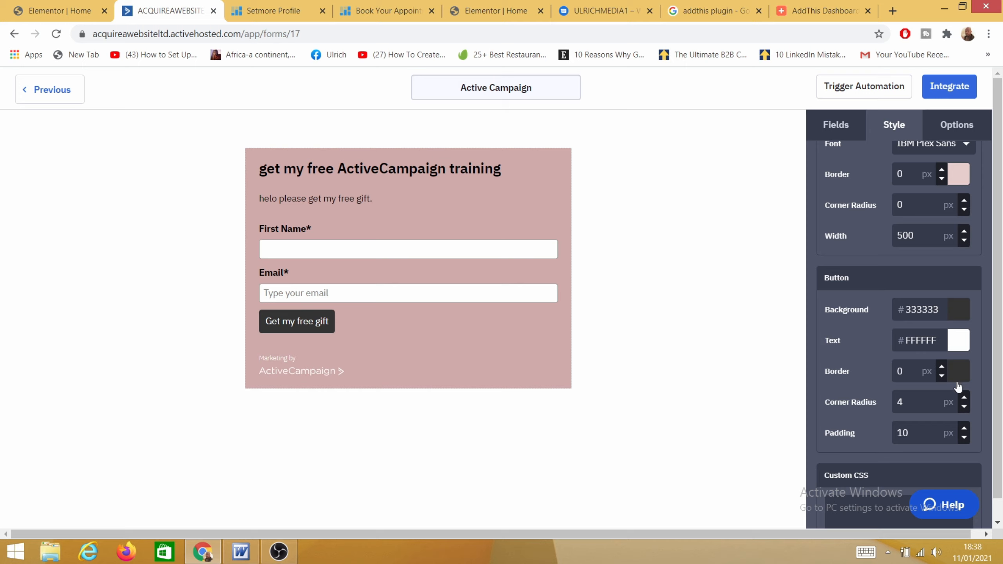
pyautogui.scroll(-6, 909, 381)
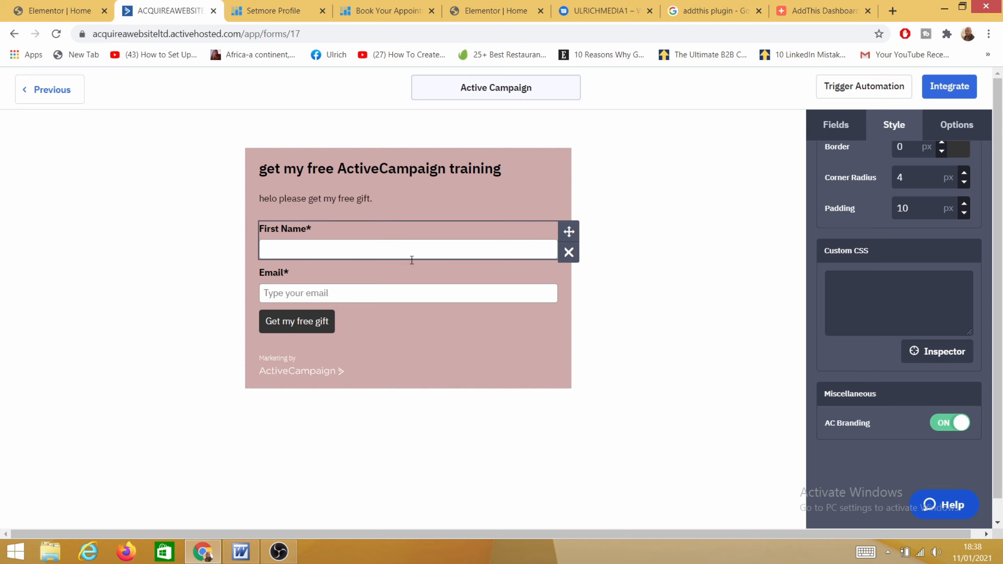
pyautogui.click(947, 91)
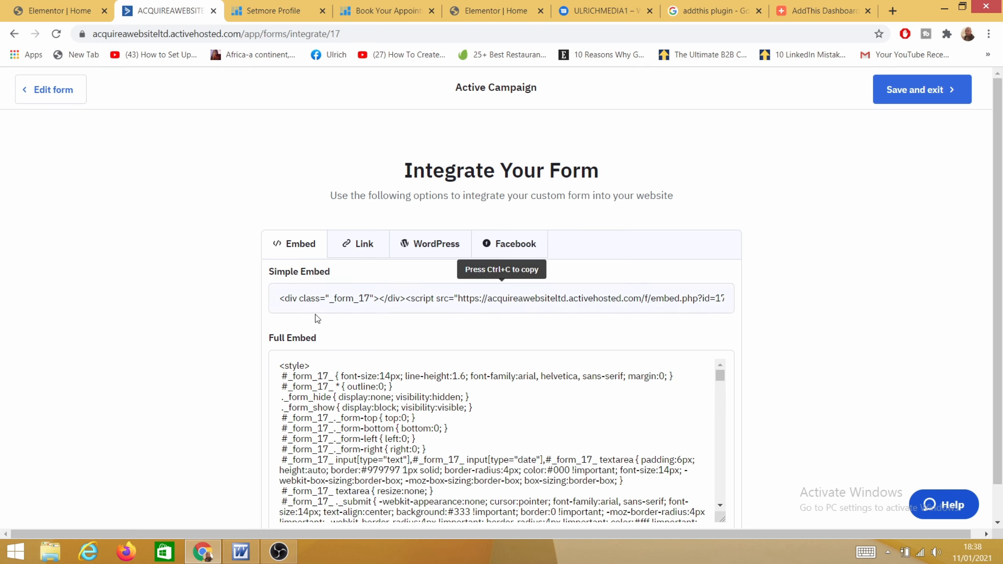
# Step: Select and review the Full Embed code, then switch to the form's shareable Link
pyautogui.scroll(-1, 300, 381)
pyautogui.scroll(-3, 299, 381)
pyautogui.scroll(3, 282, 362)
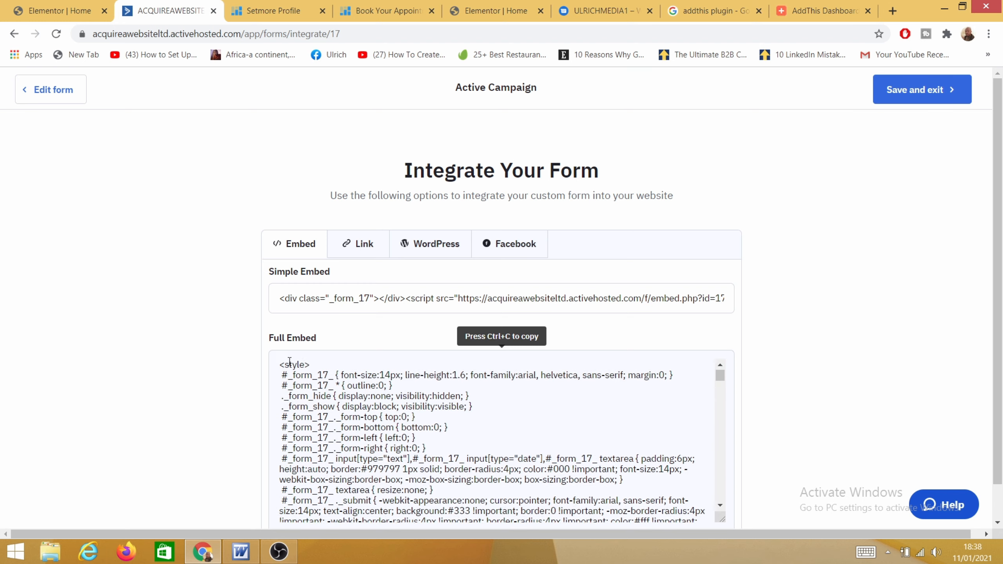
pyautogui.moveTo(280, 362); pyautogui.dragTo(792, 412)
pyautogui.scroll(-1, 819, 385)
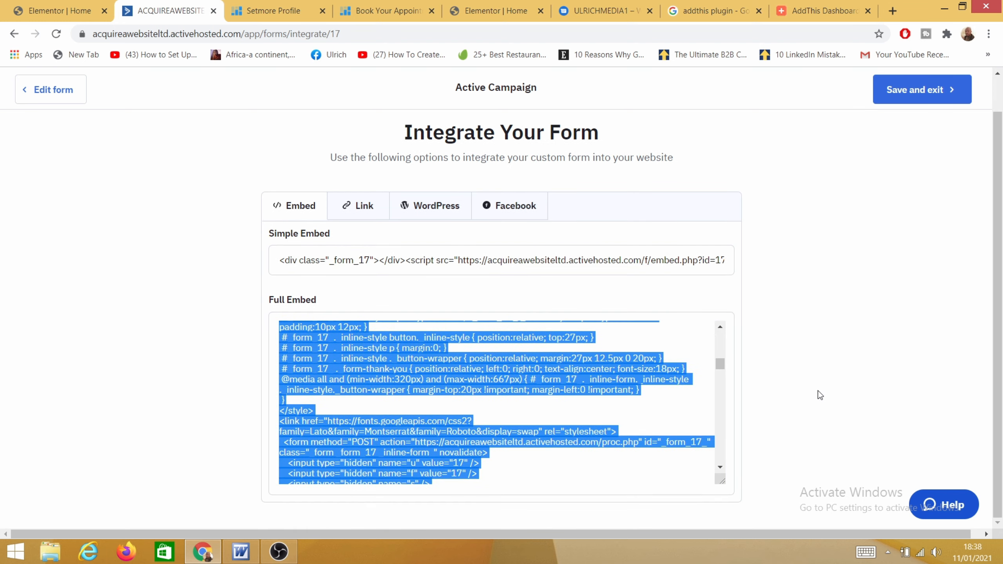
pyautogui.click(785, 337)
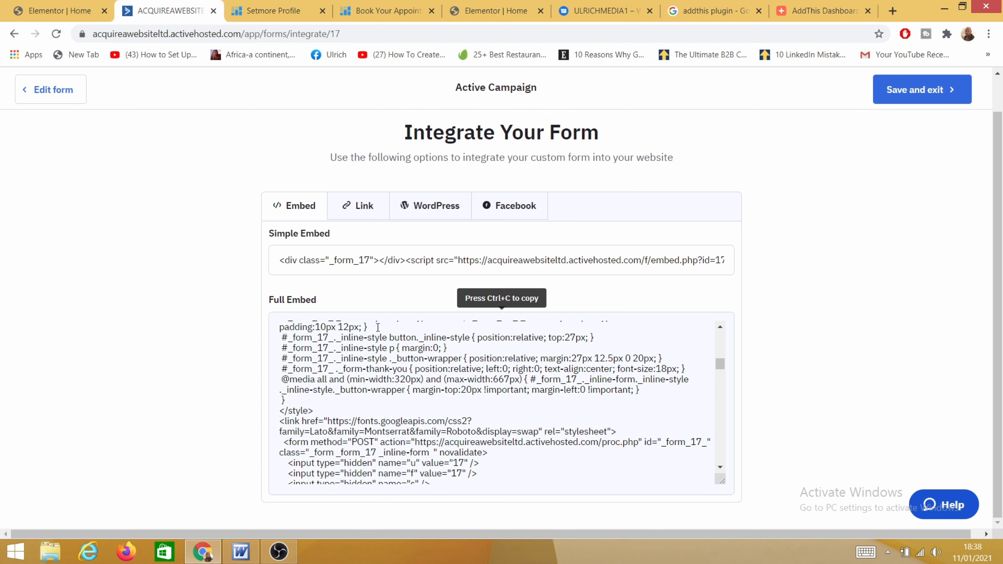
pyautogui.click(358, 214)
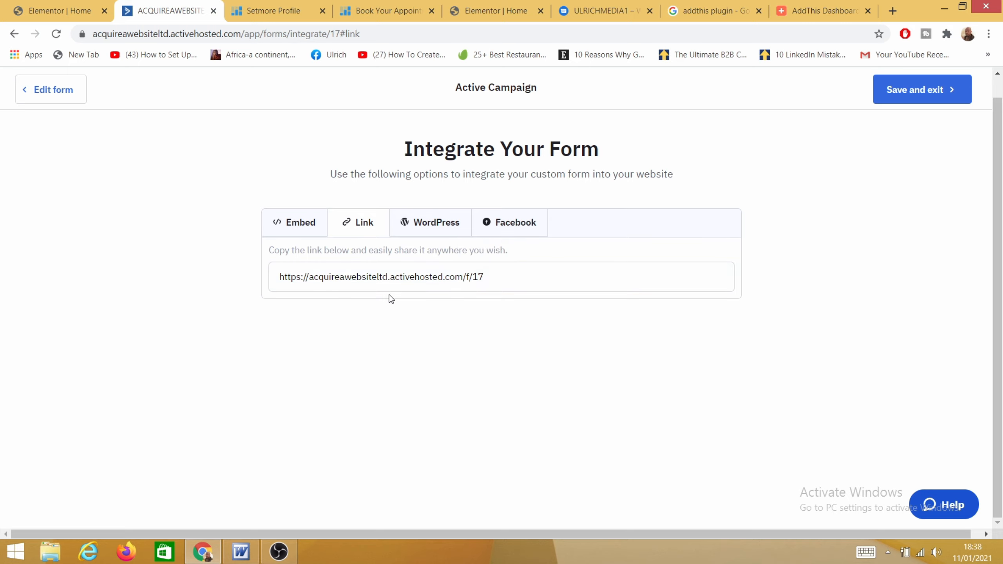
# Step: Browse the WordPress and Facebook integration options, then save and exit the form
pyautogui.click(436, 225)
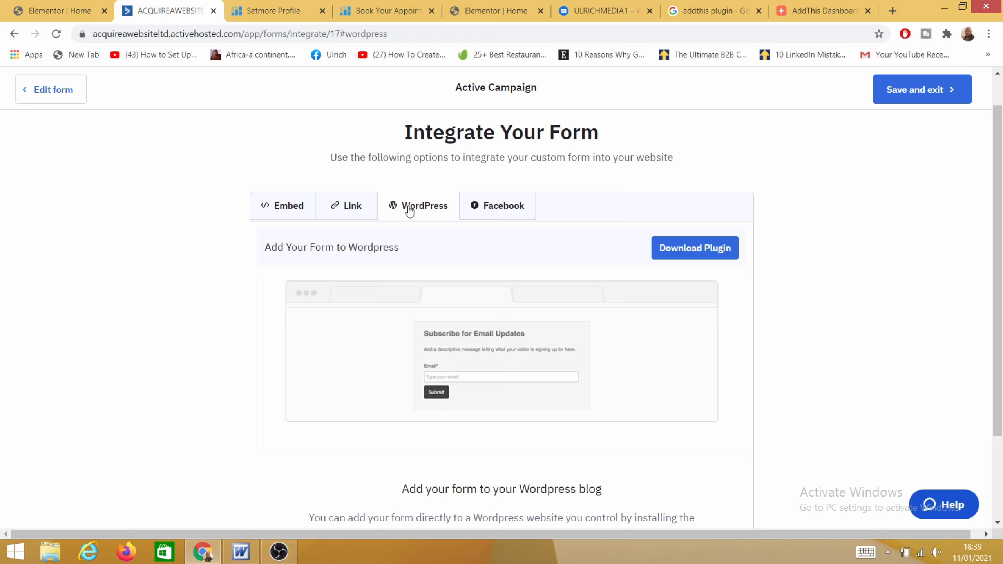
pyautogui.click(517, 206)
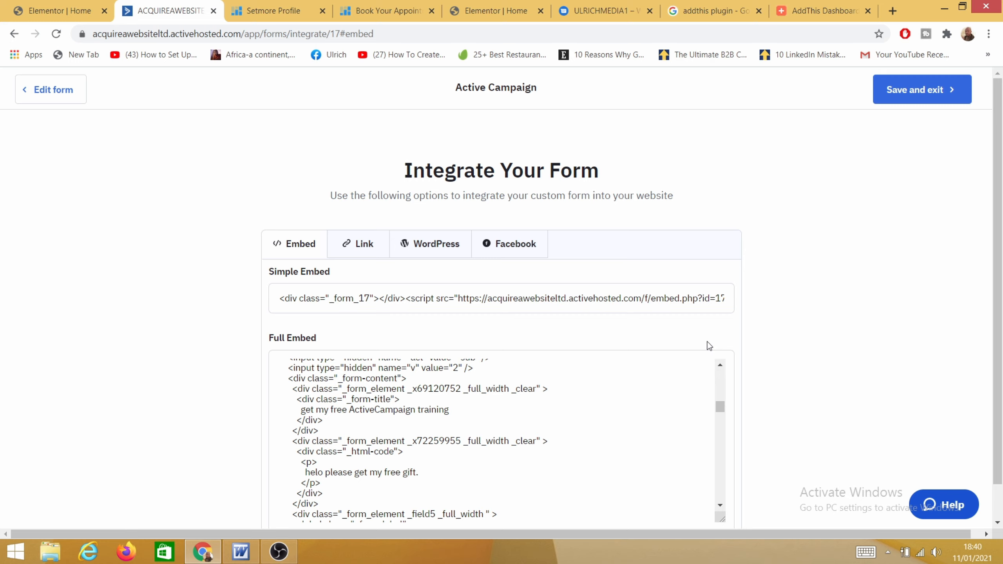
pyautogui.click(516, 244)
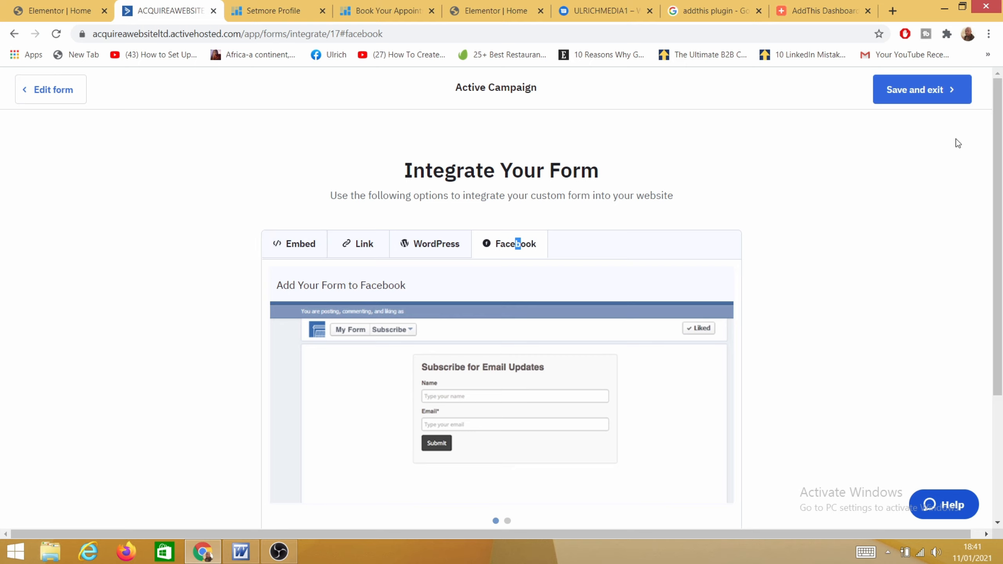
pyautogui.click(922, 100)
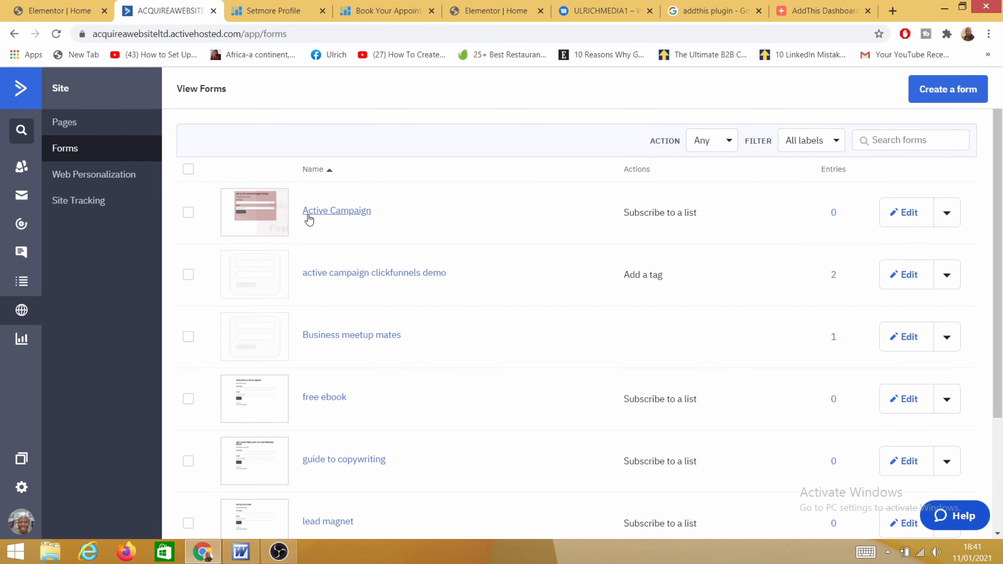
# Step: Reopen the Active Campaign form and turn off opt-in confirmation for its subscribe action
pyautogui.click(333, 216)
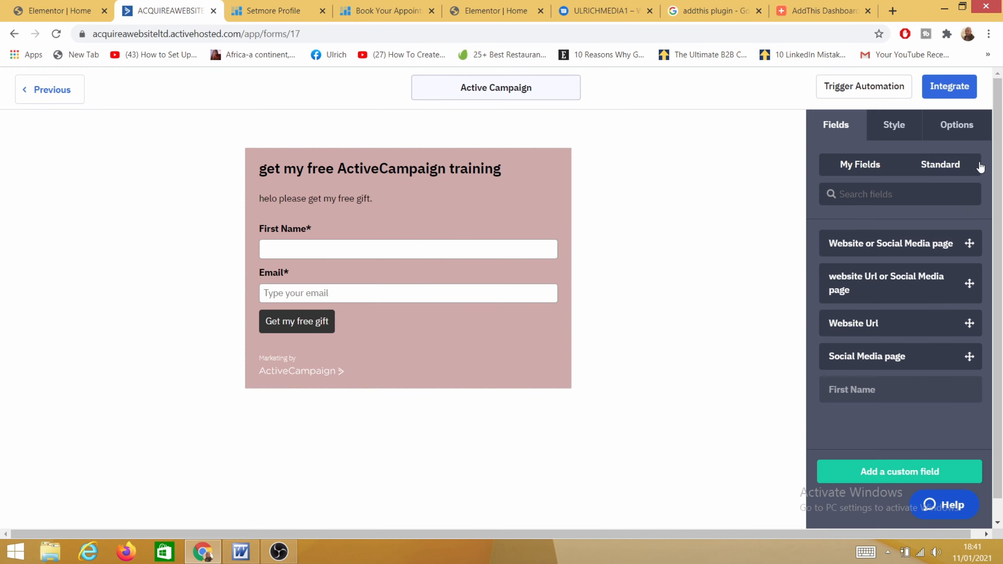
pyautogui.click(961, 126)
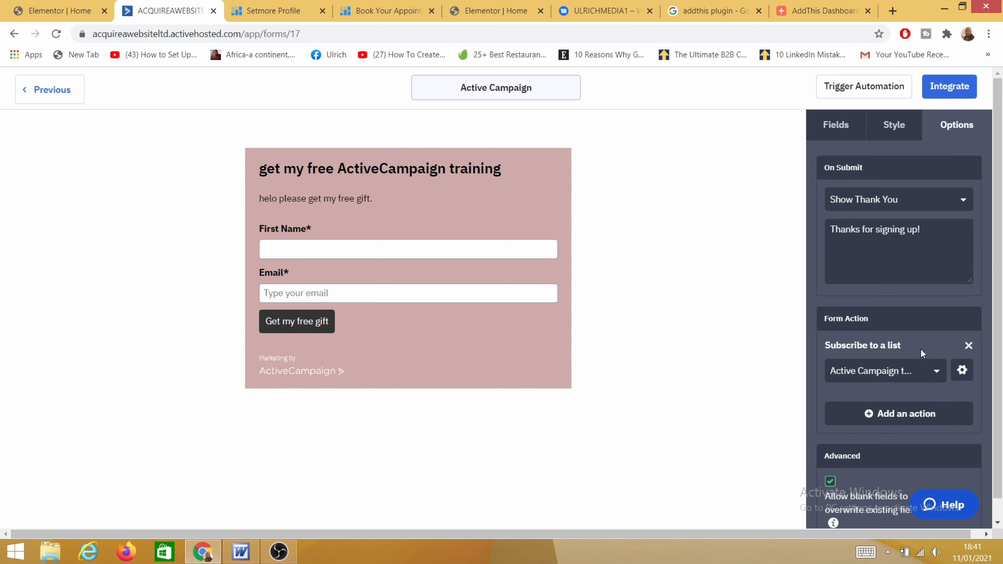
pyautogui.click(962, 370)
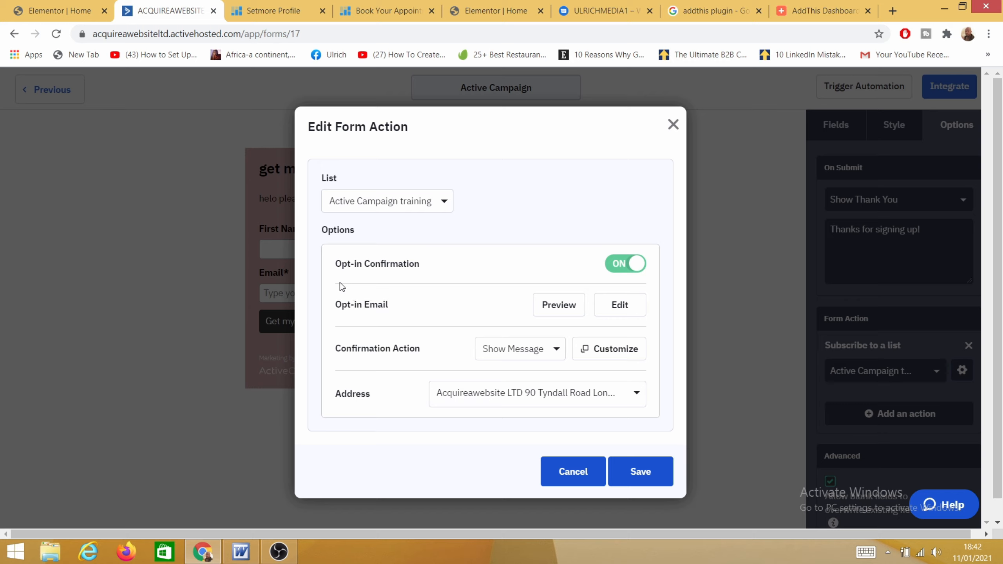
pyautogui.click(615, 272)
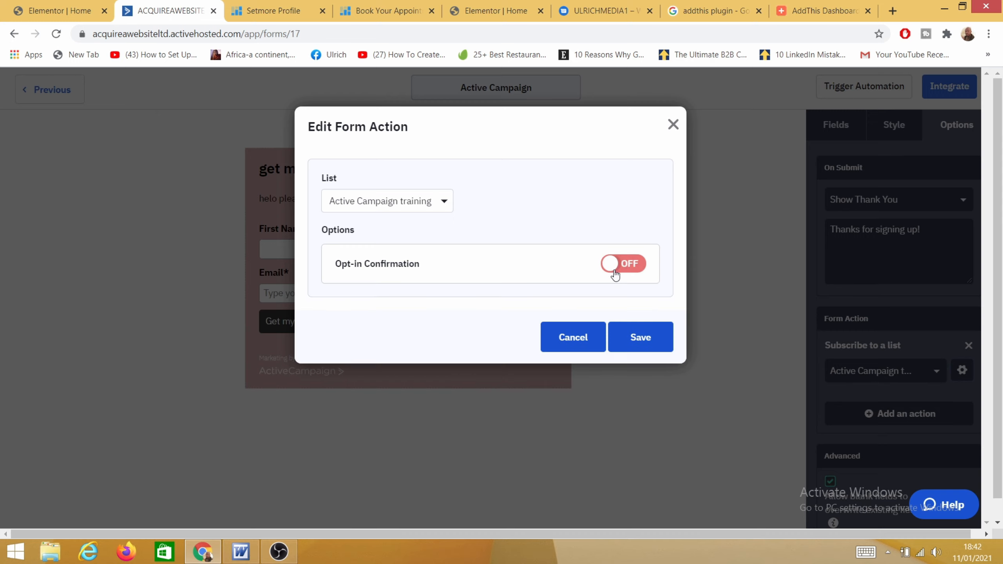
pyautogui.click(644, 343)
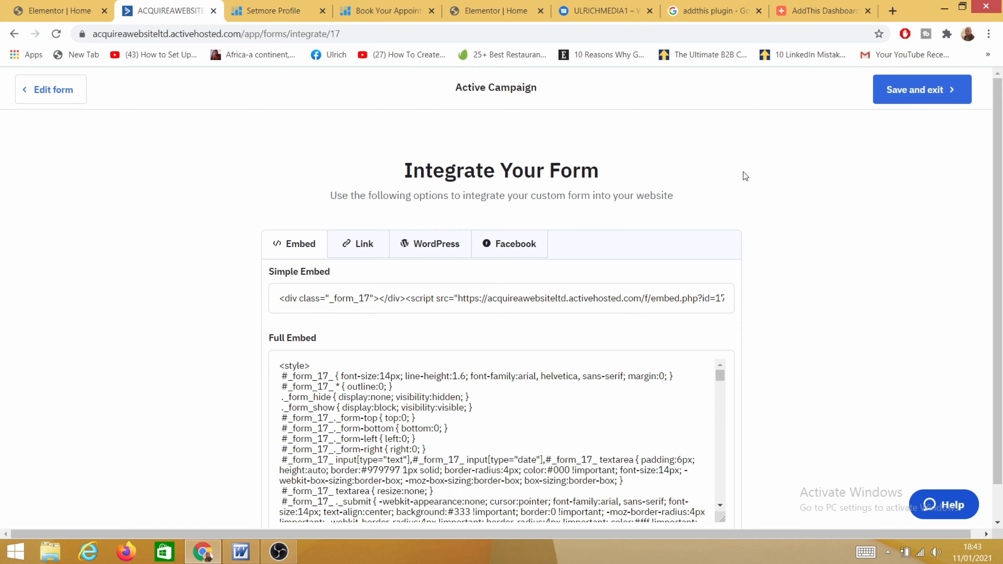
# Step: Save the form, go to Automations and start creating a new automation
pyautogui.click(922, 98)
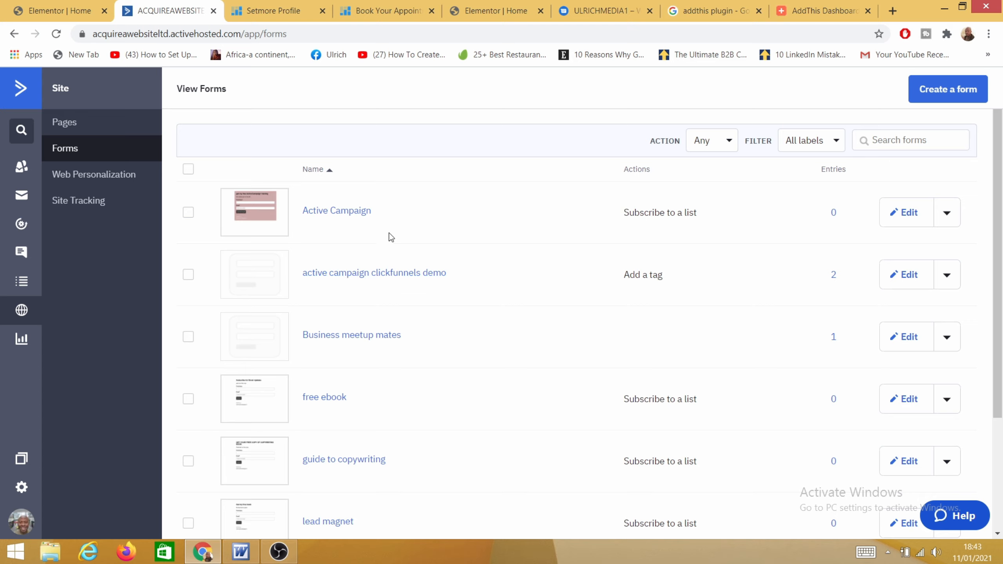
pyautogui.click(21, 225)
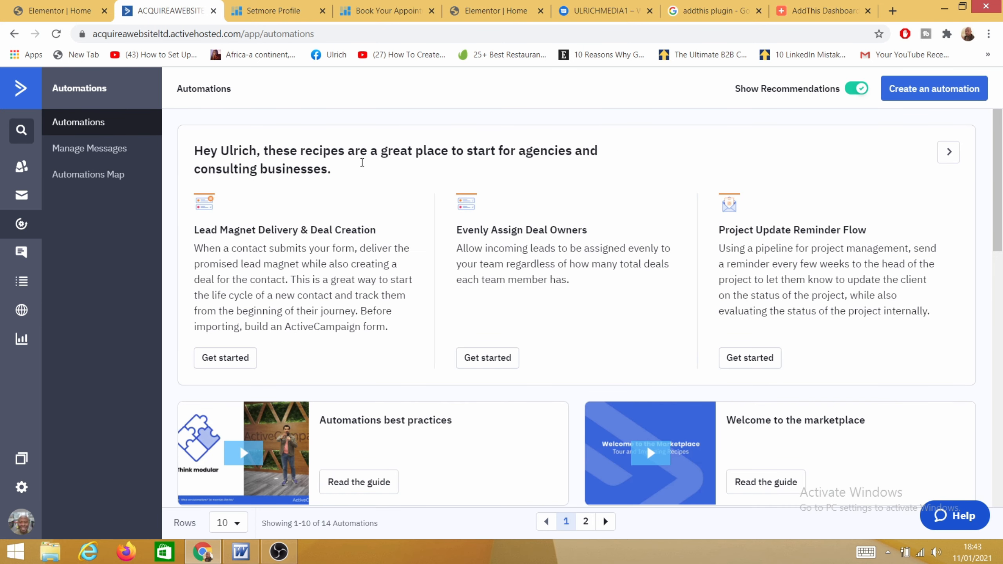
pyautogui.scroll(-5, 356, 237)
pyautogui.scroll(5, 344, 295)
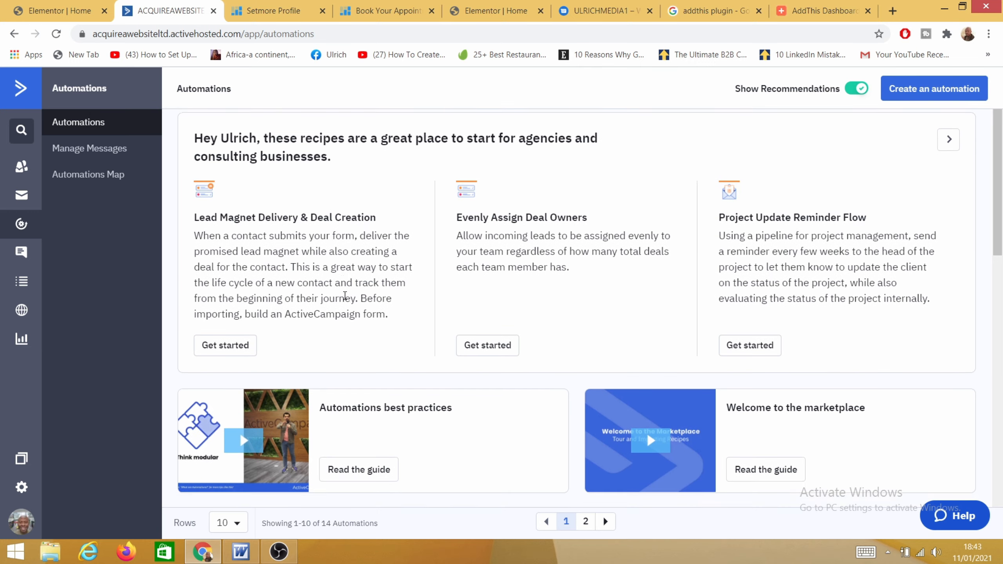
pyautogui.scroll(1, 345, 295)
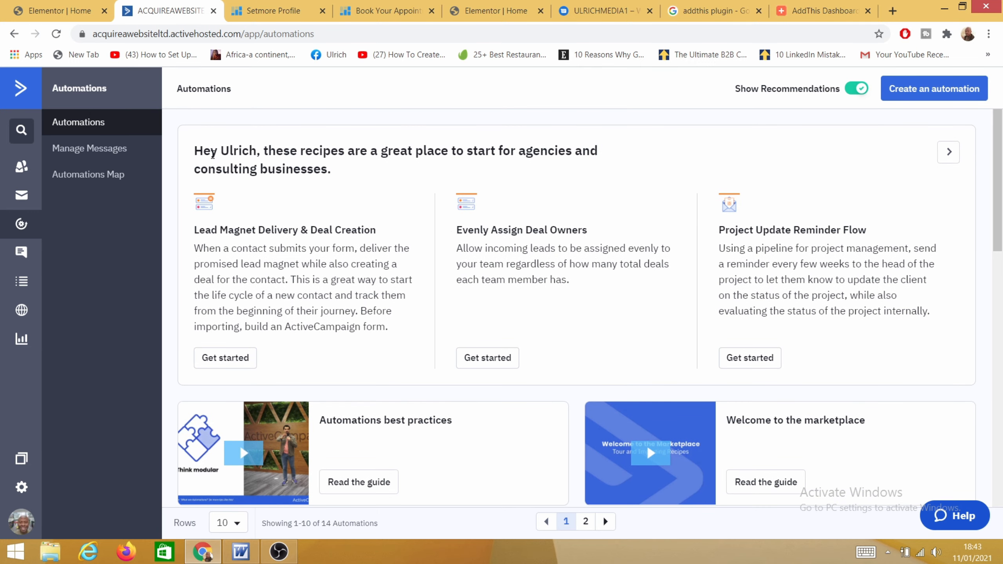
pyautogui.click(926, 95)
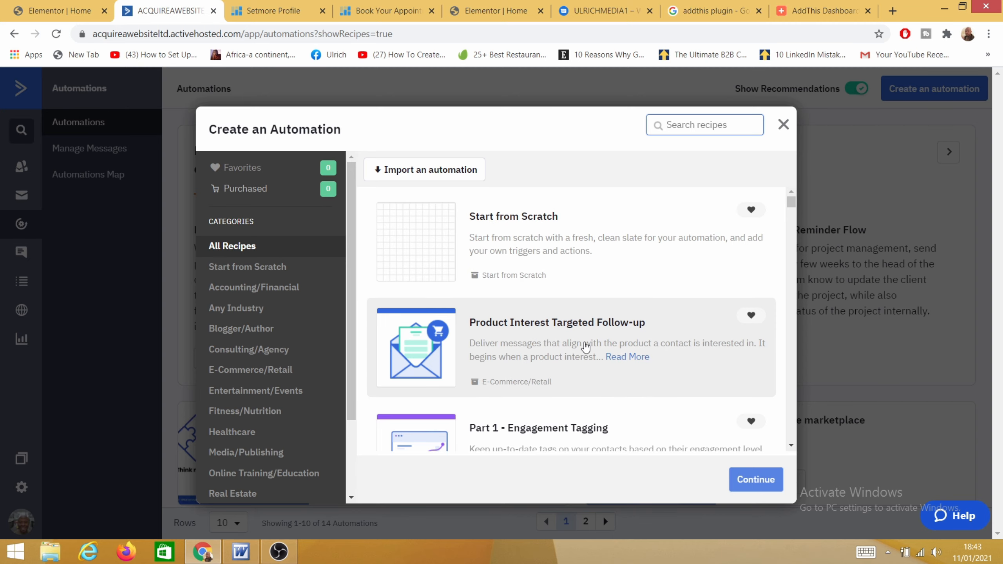
# Step: Browse the automation recipes, then create blank Automation 15 with Start from Scratch
pyautogui.scroll(-3, 545, 347)
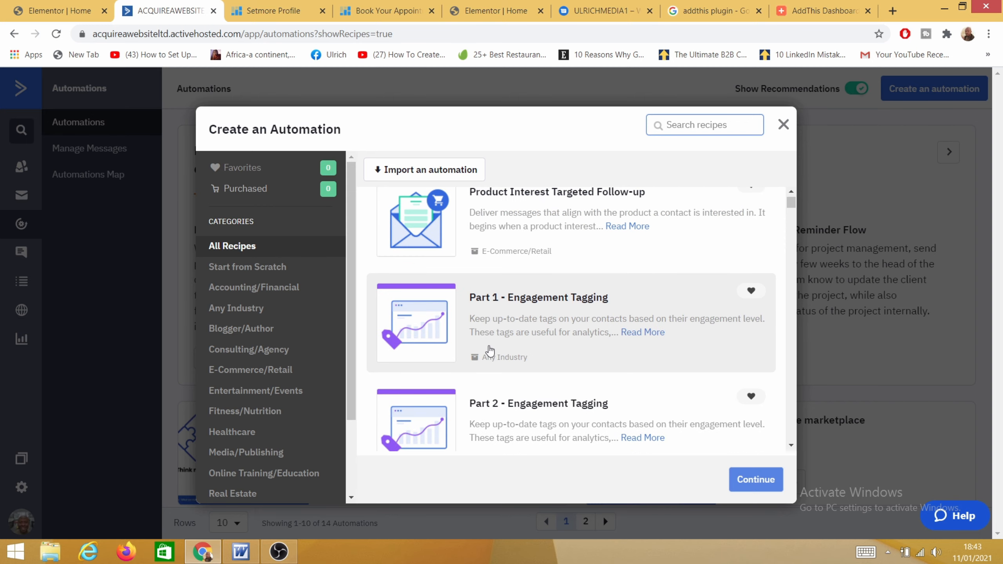
pyautogui.scroll(-3, 556, 328)
pyautogui.scroll(-5, 584, 317)
pyautogui.scroll(-4, 648, 329)
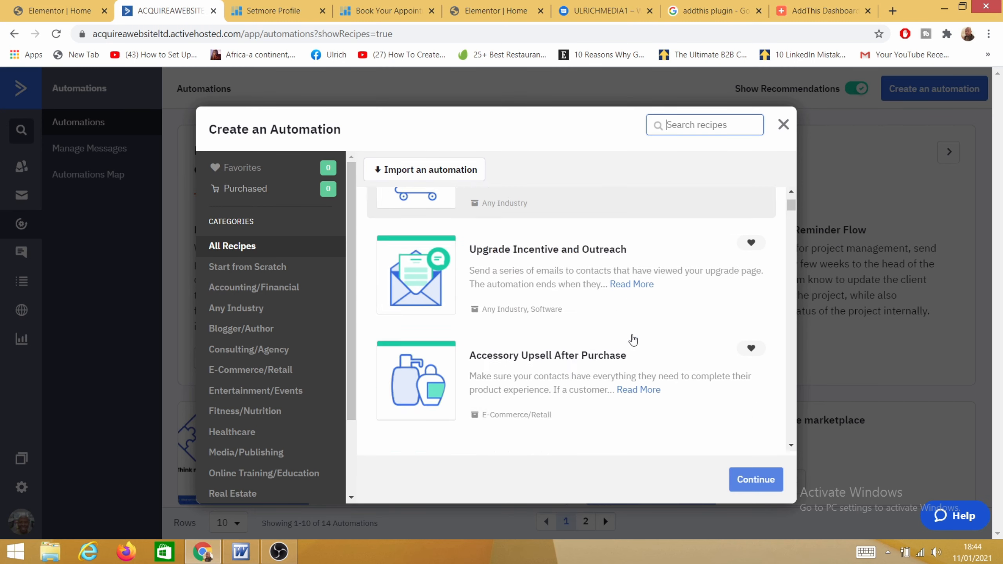
pyautogui.scroll(-6, 498, 361)
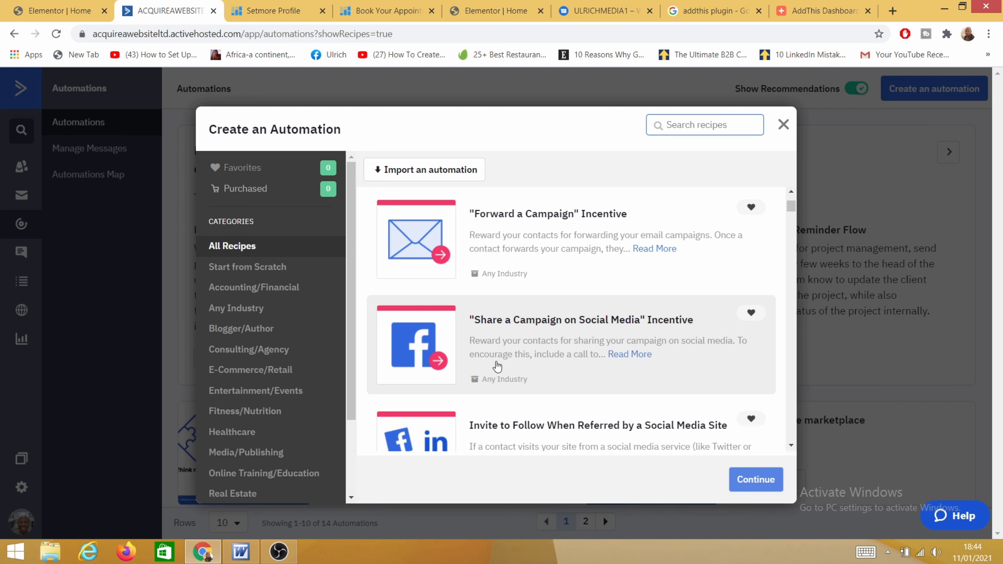
pyautogui.scroll(4, 481, 371)
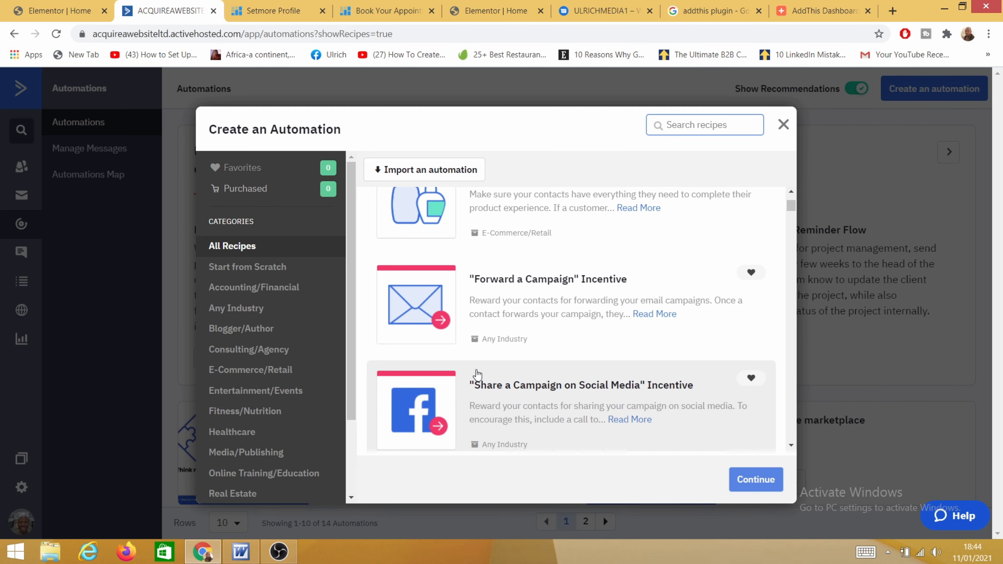
pyautogui.scroll(-4, 470, 379)
pyautogui.scroll(14, 474, 367)
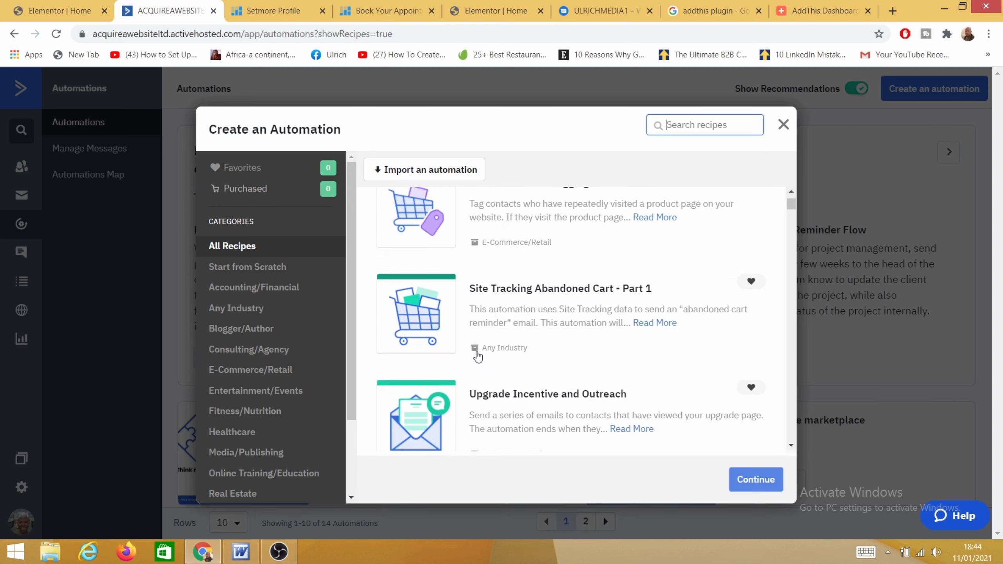
pyautogui.scroll(3, 480, 356)
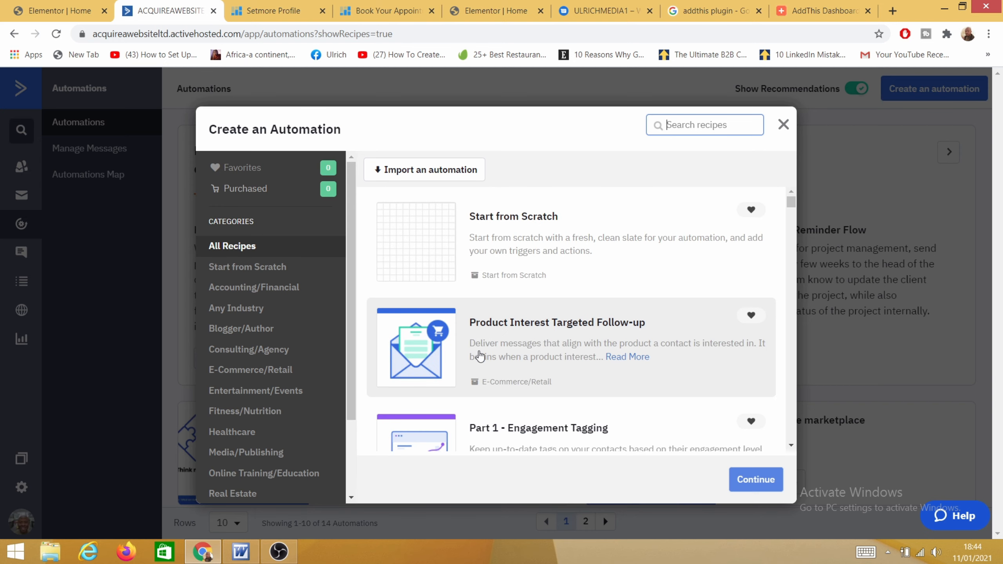
pyautogui.click(437, 239)
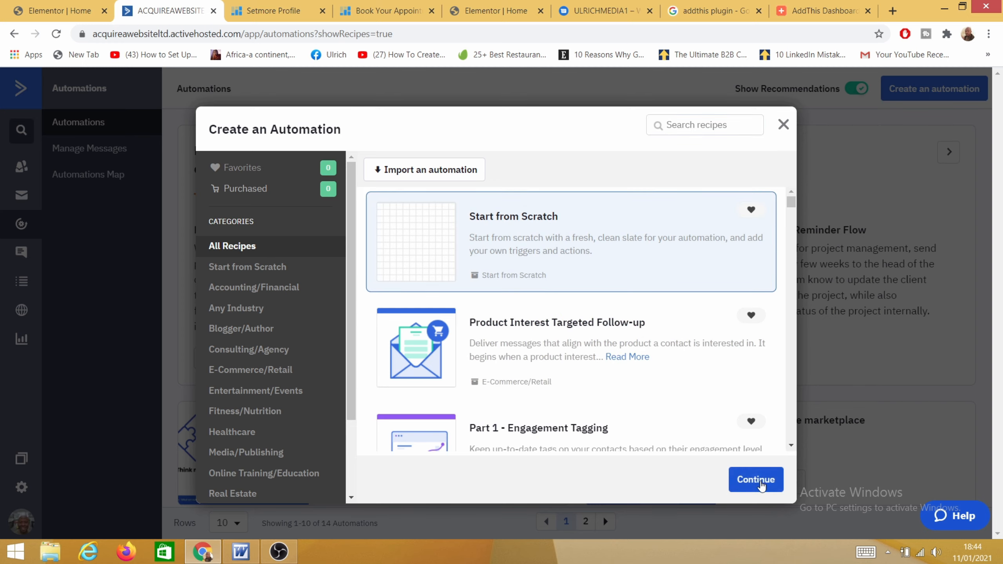
pyautogui.click(761, 487)
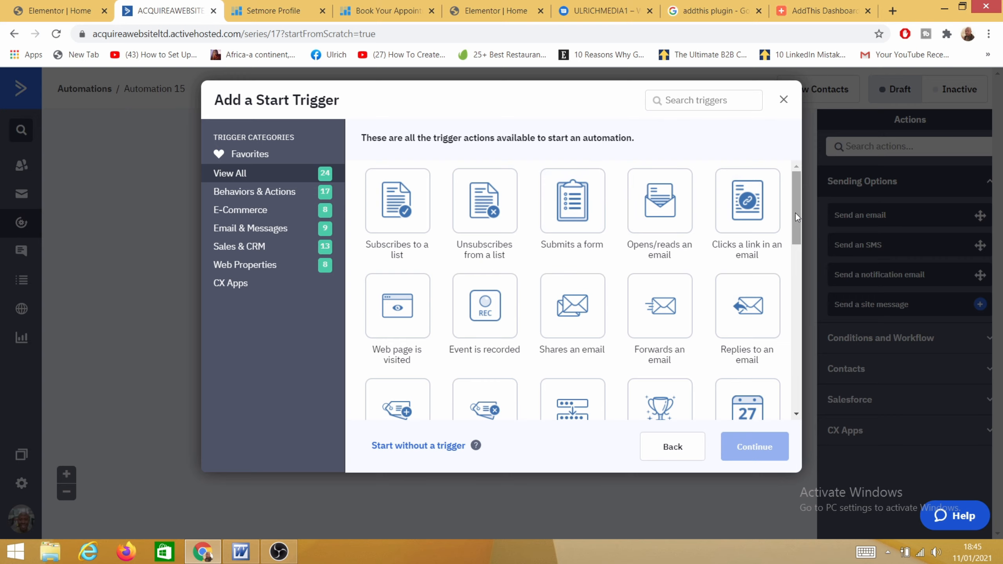
# Step: Add a 'Subscribes to a list' start trigger for the Active Campaign training list
pyautogui.moveTo(800, 206); pyautogui.dragTo(798, 183)
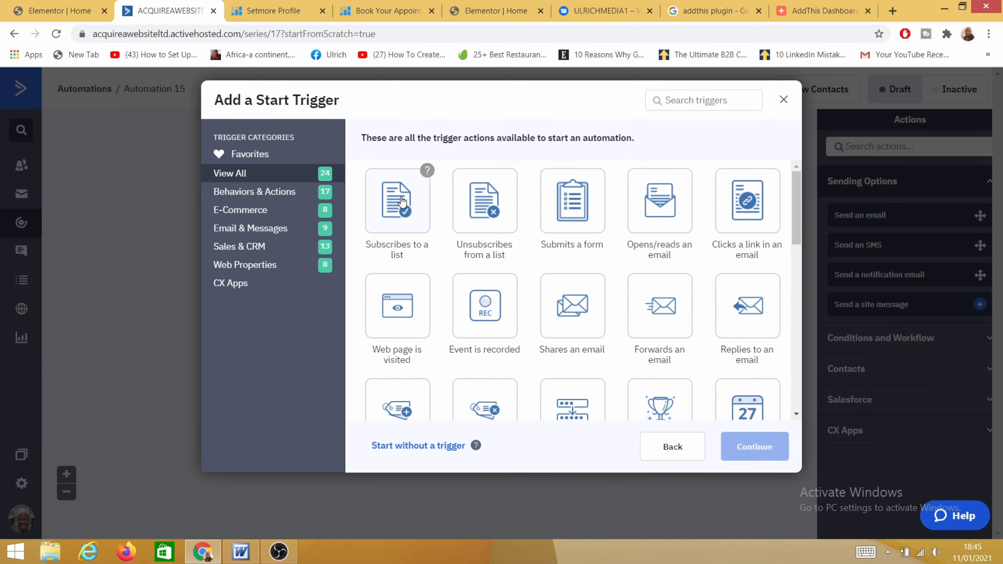
pyautogui.click(397, 213)
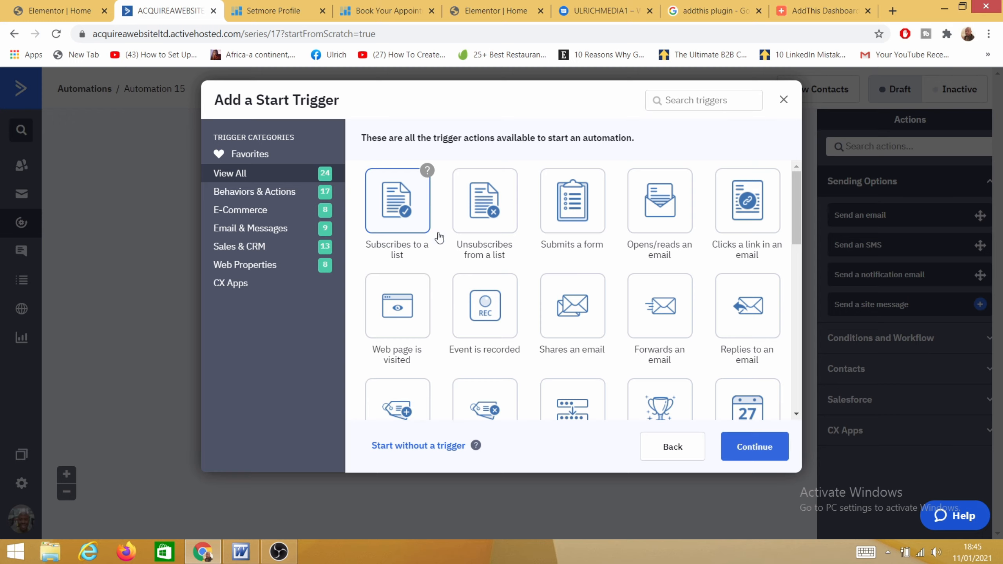
pyautogui.click(758, 449)
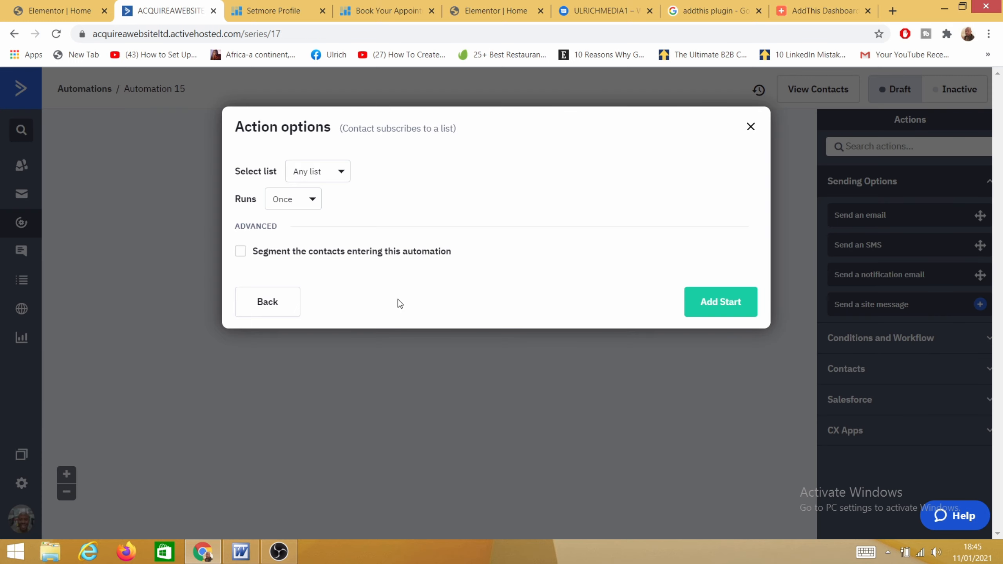
pyautogui.click(336, 178)
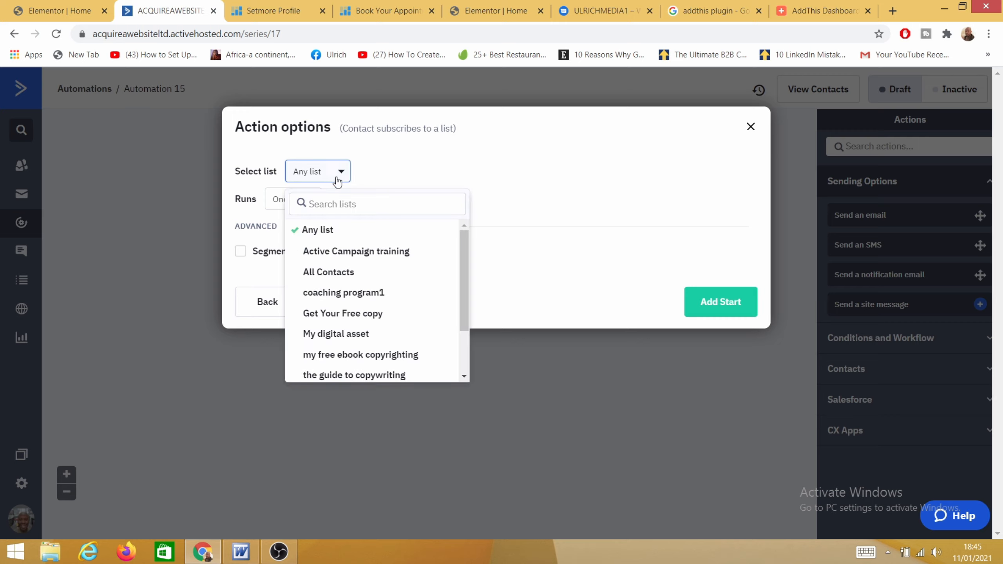
pyautogui.click(367, 255)
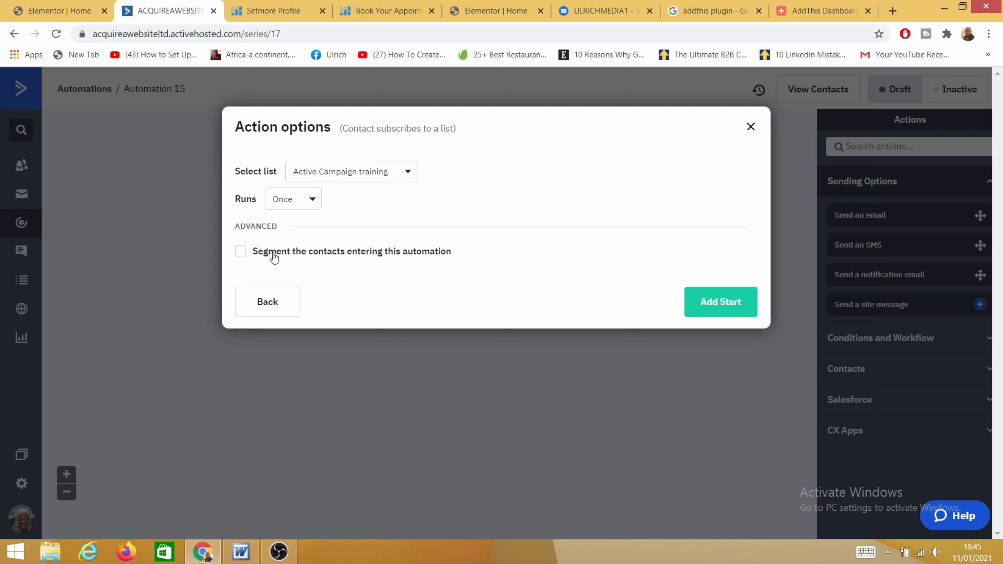
pyautogui.click(722, 310)
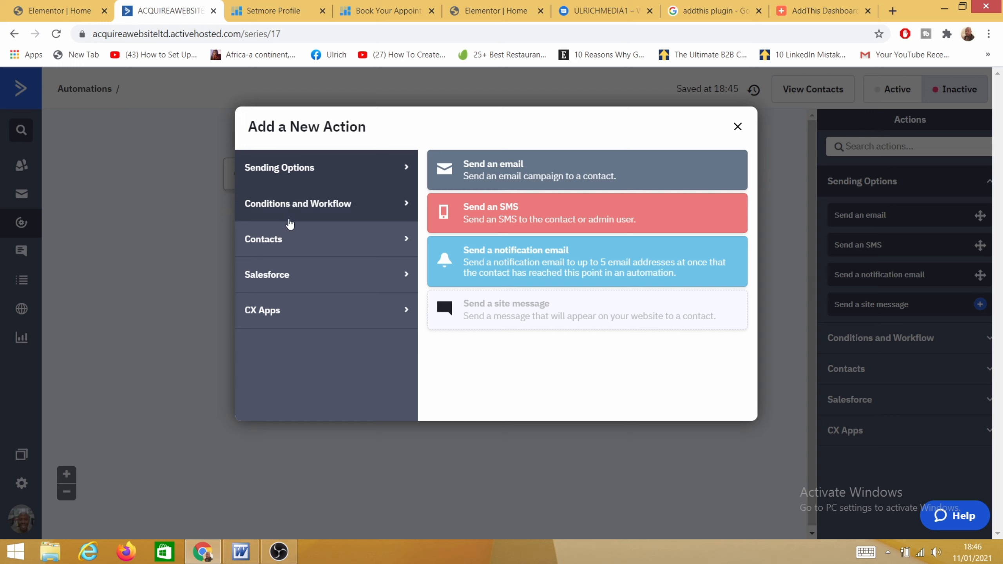
# Step: Add a Send an email action from Sending Options after the trigger
pyautogui.click(341, 212)
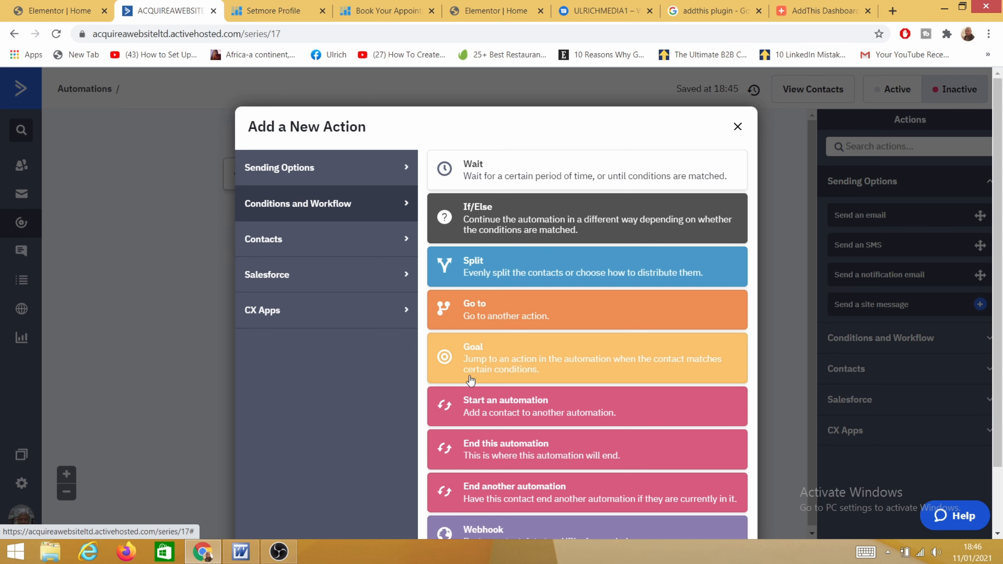
pyautogui.scroll(-3, 543, 449)
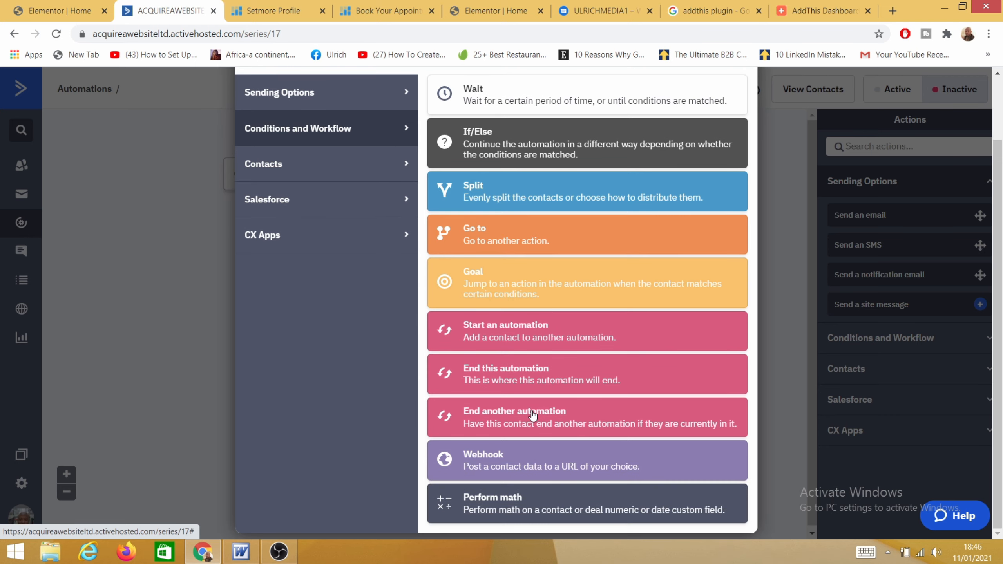
pyautogui.scroll(3, 473, 385)
pyautogui.click(312, 176)
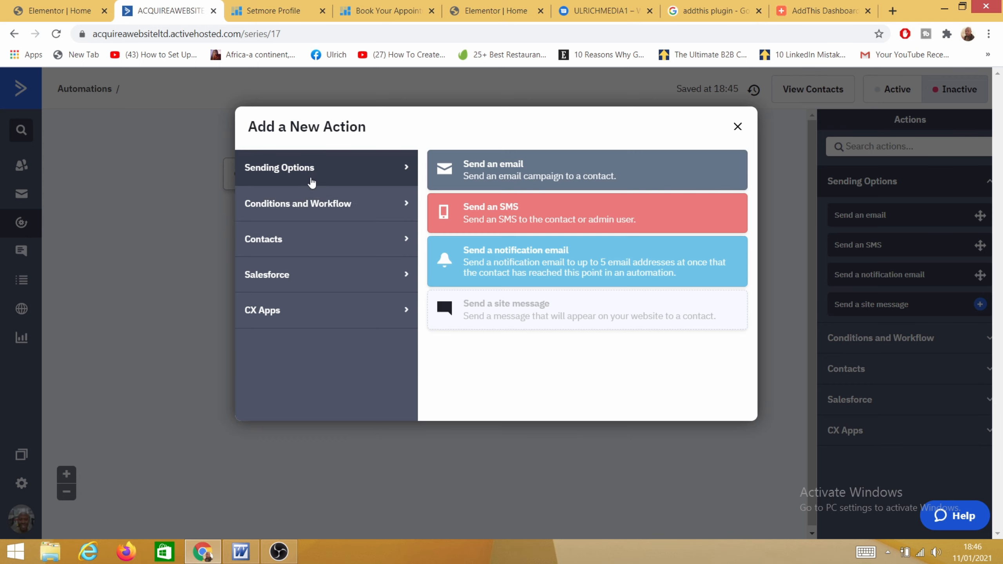
pyautogui.click(513, 178)
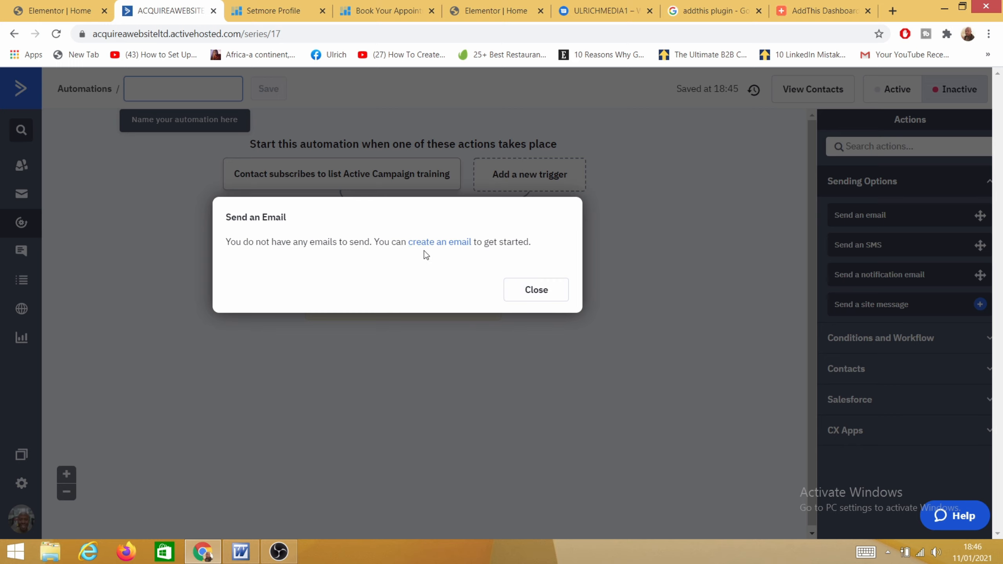
# Step: Create a new email for that step named 'Active campaign'
pyautogui.click(432, 243)
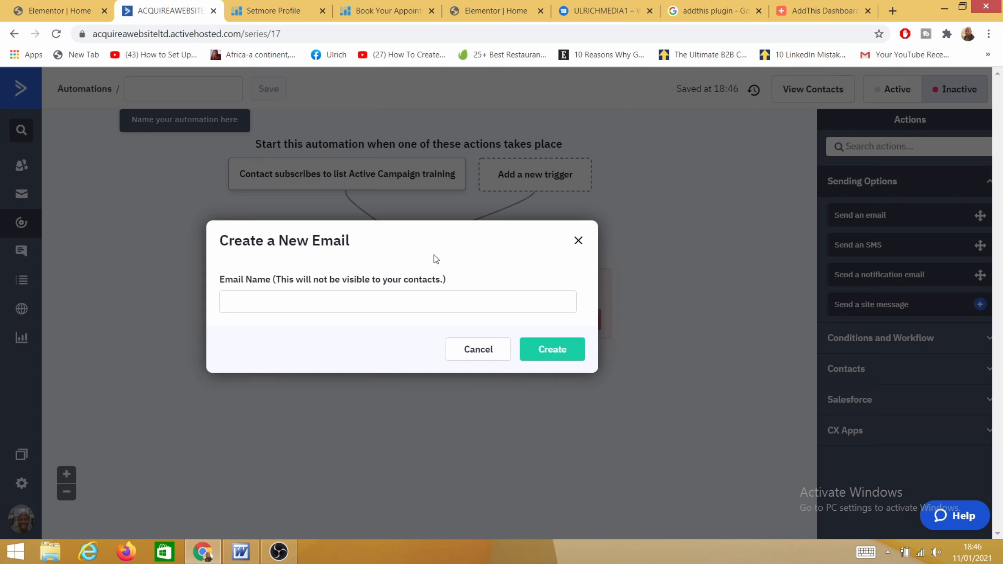
pyautogui.click(273, 297)
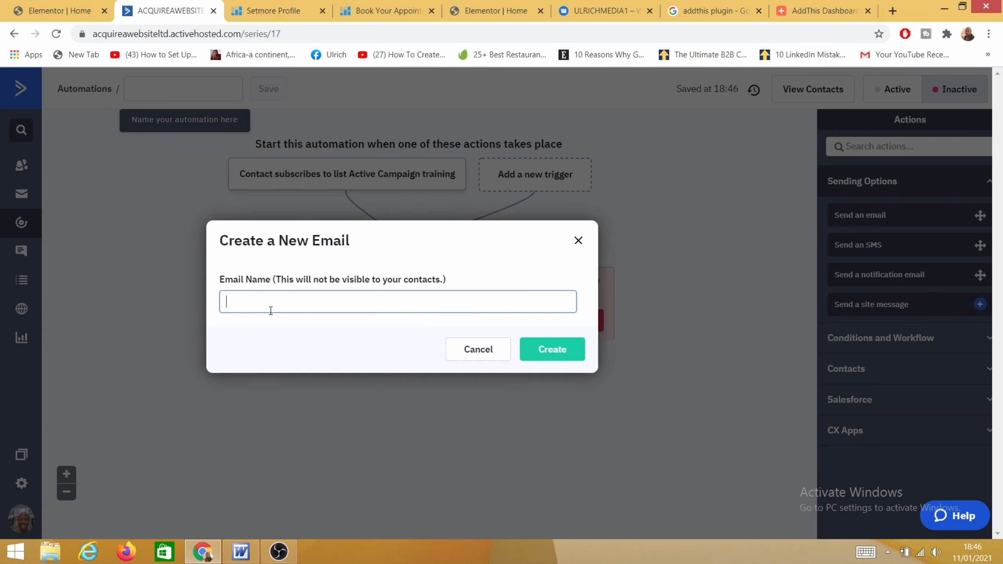
pyautogui.write('Active campaign')
pyautogui.click(545, 350)
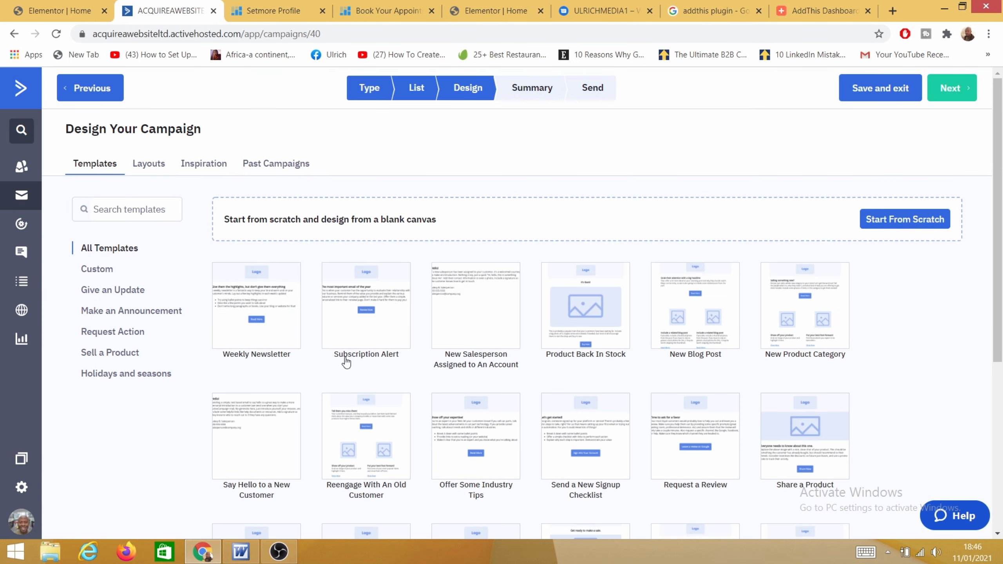
# Step: Switch the design gallery to Past Campaigns to see reusable designs like April NEWSLETTER
pyautogui.scroll(-5, 380, 360)
pyautogui.scroll(5, 466, 387)
pyautogui.moveTo(350, 342)
pyautogui.click(279, 169)
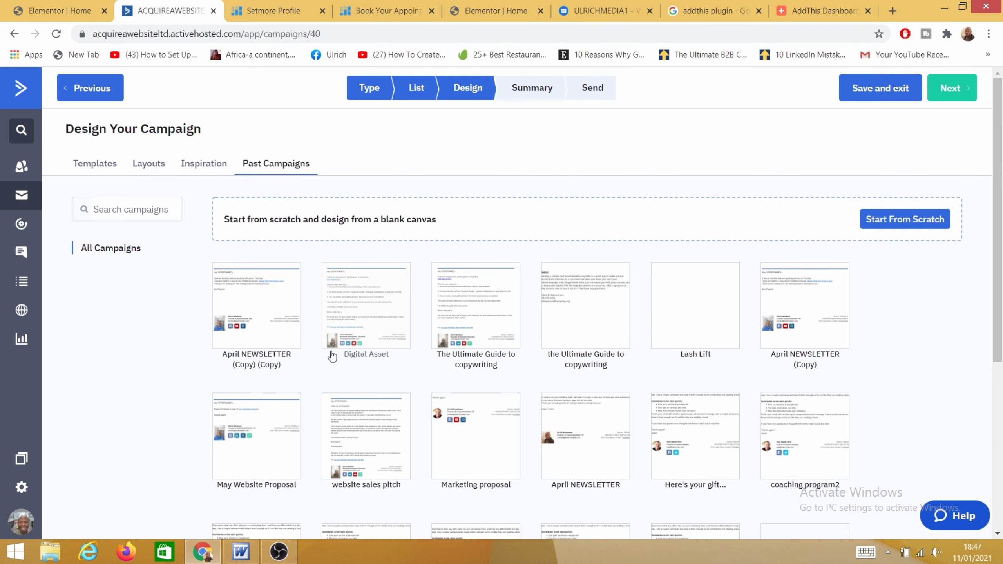
pyautogui.moveTo(282, 297)
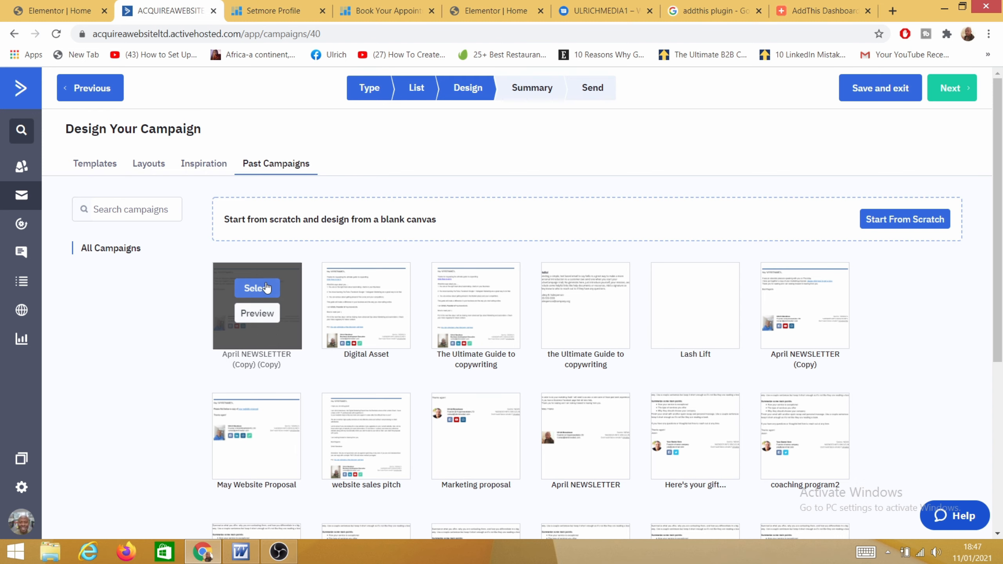
# Step: Reuse the April NEWSLETTER (Copy) (Copy) design and replace the From Email with a business address
pyautogui.click(265, 289)
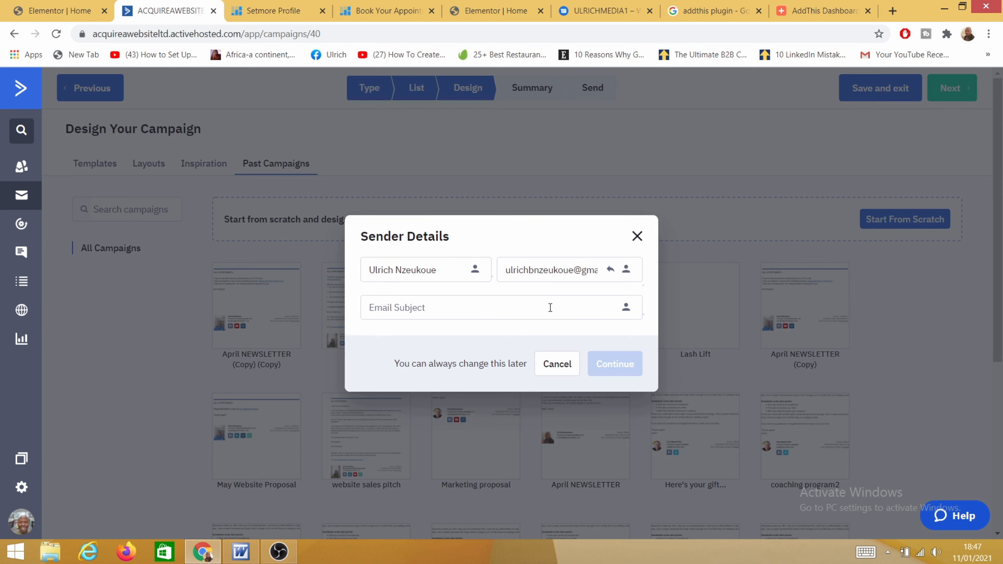
pyautogui.moveTo(508, 271); pyautogui.dragTo(645, 294)
pyautogui.click(557, 269)
pyautogui.press('BackSpace')
pyautogui.write('coco')
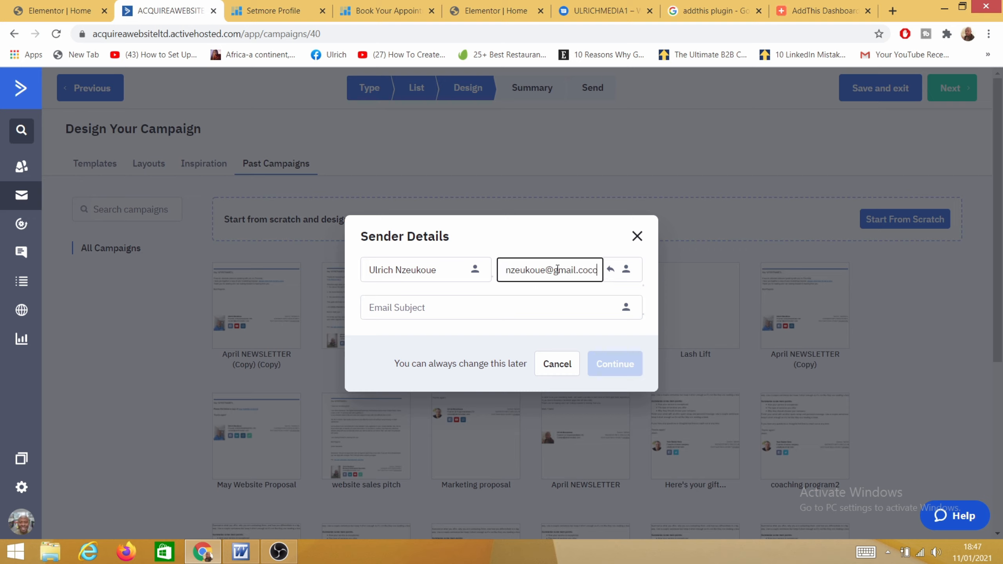
pyautogui.press('BackSpace')
pyautogui.hotkey('ctrl', 'a')
pyautogui.press('BackSpace')
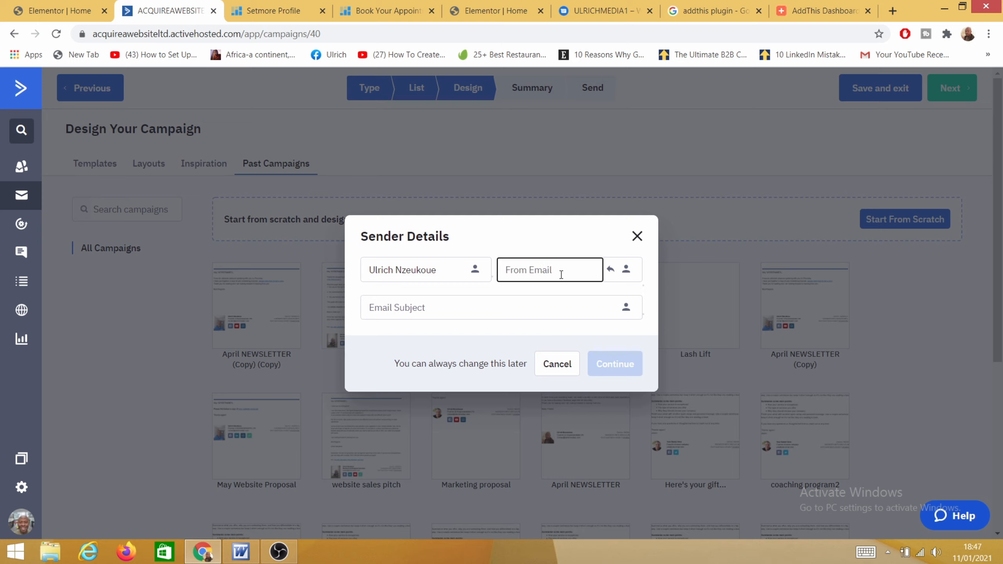
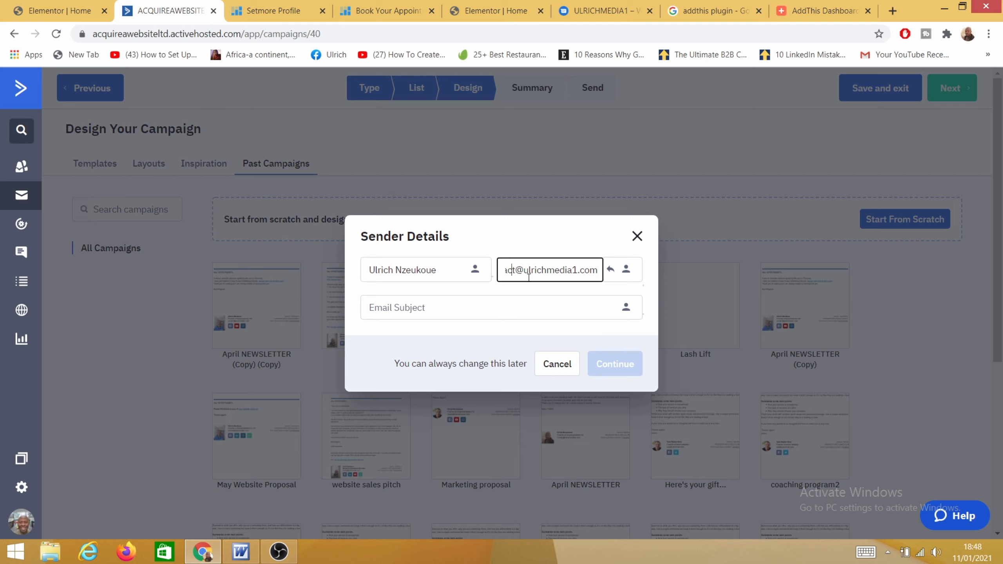
pyautogui.press('Left')
pyautogui.press('Left')
pyautogui.press('Left')
pyautogui.press('Left')
pyautogui.press('Left')
pyautogui.press('Left')
# Step: Set the email subject to 'ActiveCampaign' and continue to the designer
pyautogui.click(405, 312)
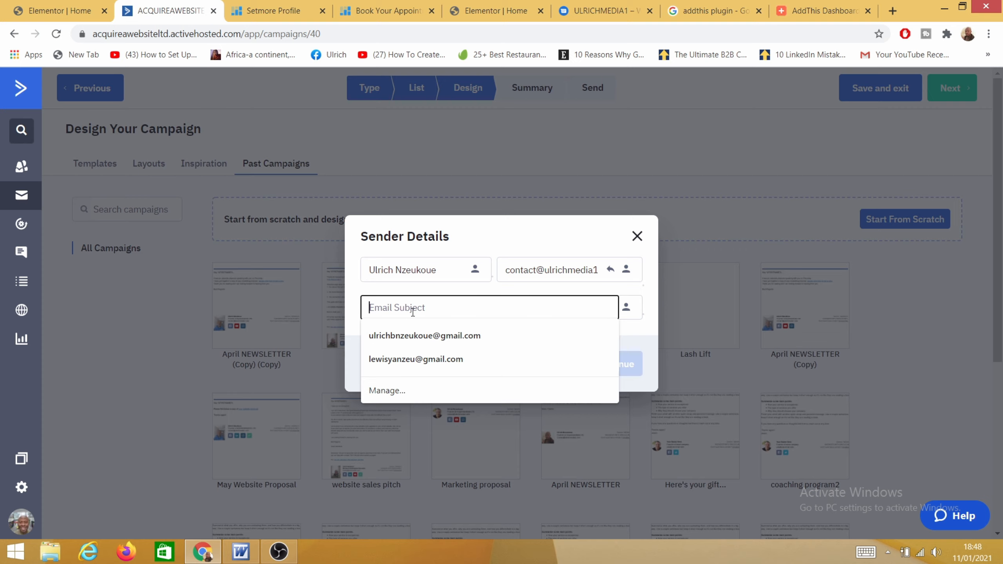
pyautogui.write('ActiveCampaign')
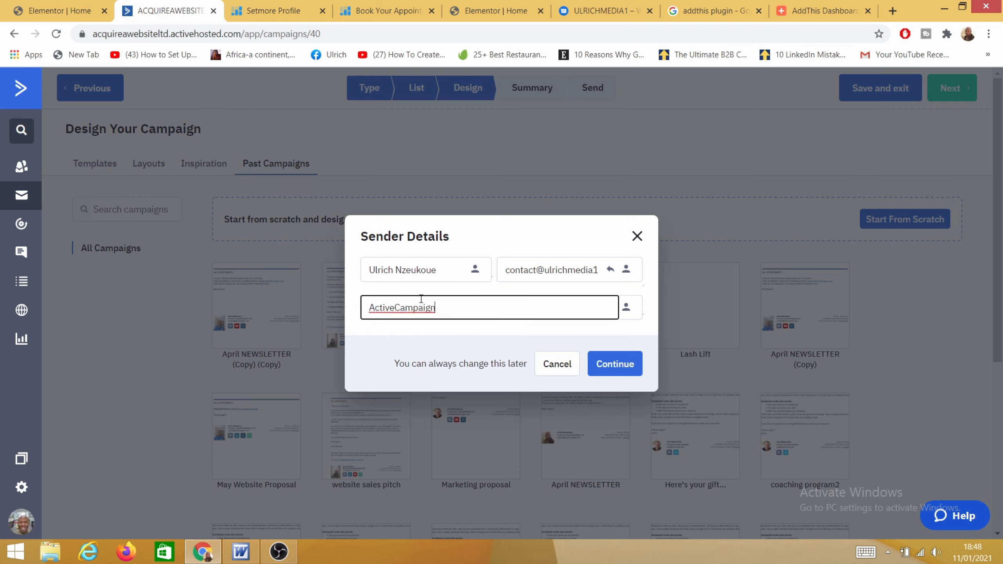
pyautogui.click(621, 371)
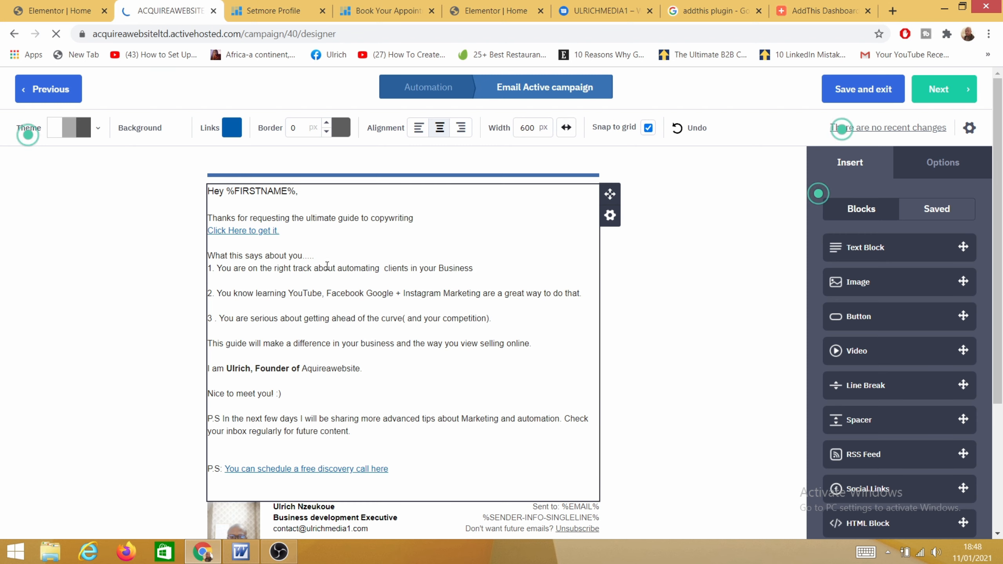
# Step: Put the email's body text block into edit mode
pyautogui.scroll(-3, 330, 273)
pyautogui.click(346, 240)
pyautogui.scroll(3, 346, 253)
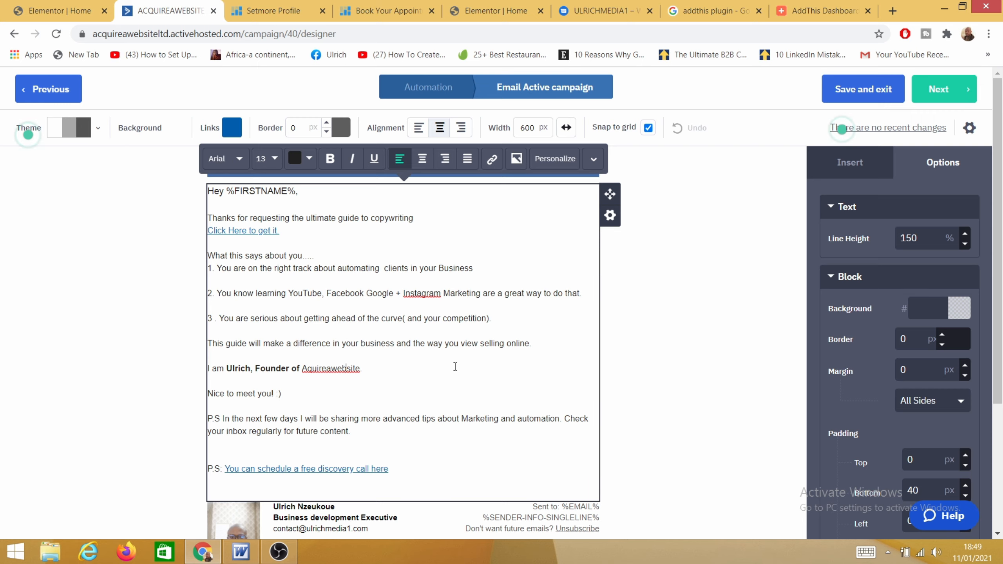
# Step: Copy the Word passage from '2. IT IS COST SAVING.' through 'services.' and return to Chrome
pyautogui.click(239, 555)
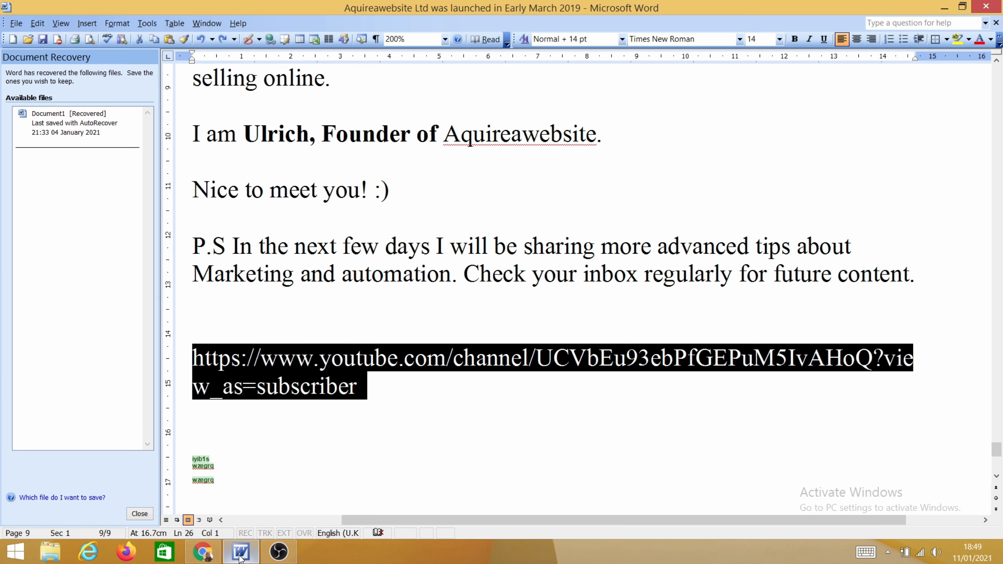
pyautogui.scroll(10, 195, 152)
pyautogui.moveTo(211, 156); pyautogui.dragTo(285, 474)
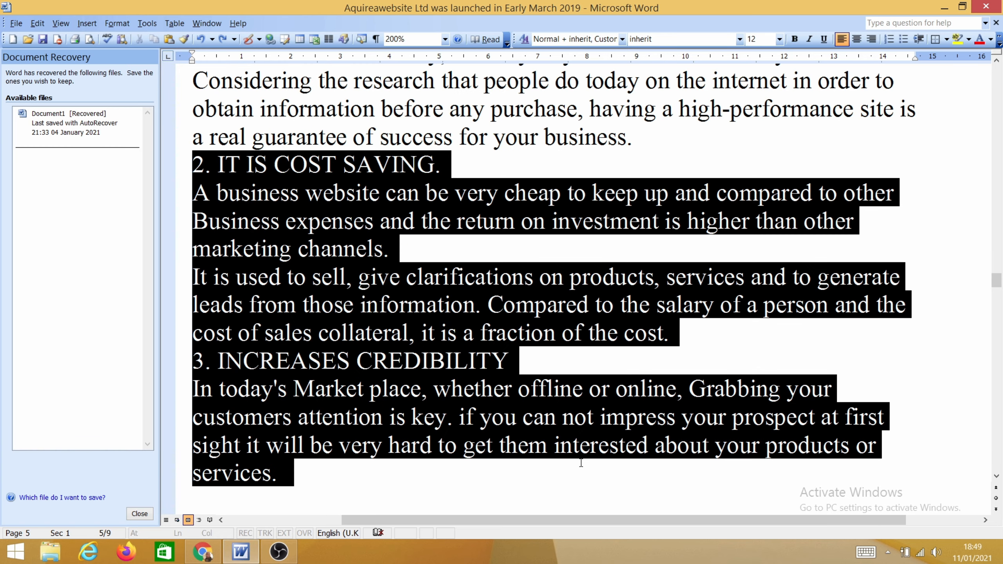
pyautogui.rightClick(413, 306)
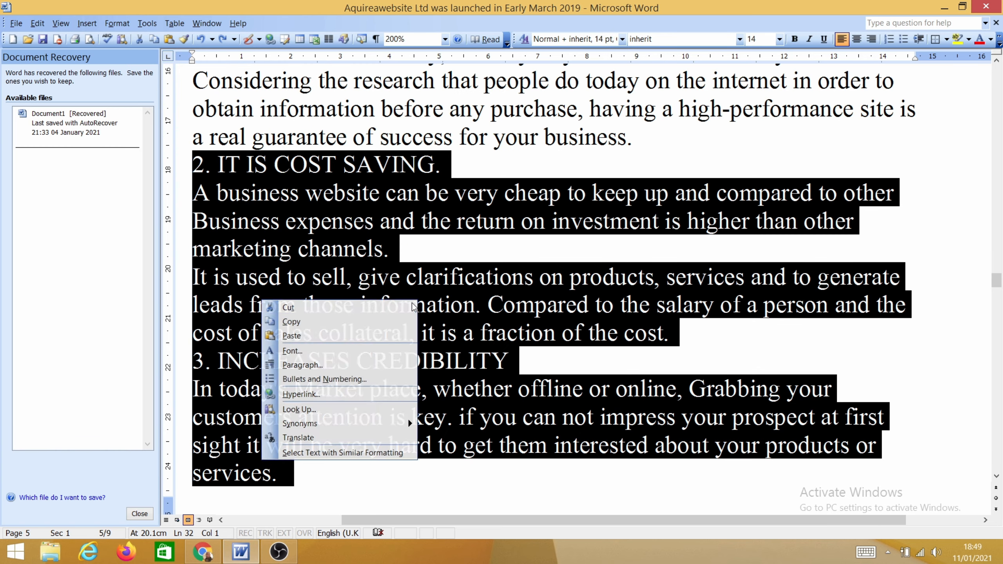
pyautogui.click(329, 322)
pyautogui.click(202, 552)
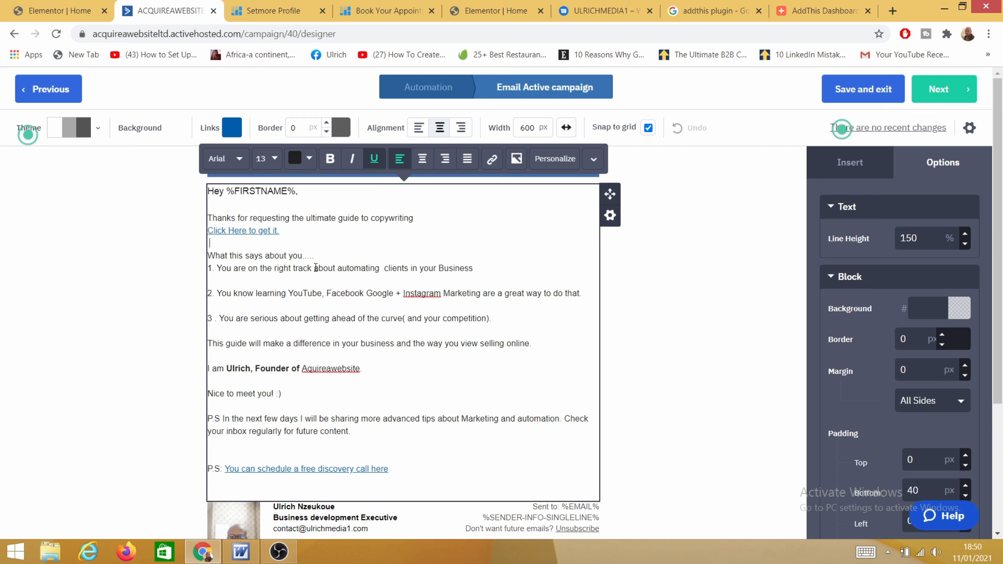
# Step: Add the line 'Click here to get your free gift' below 'Click Here to get it.' and start linking it
pyautogui.press('Return')
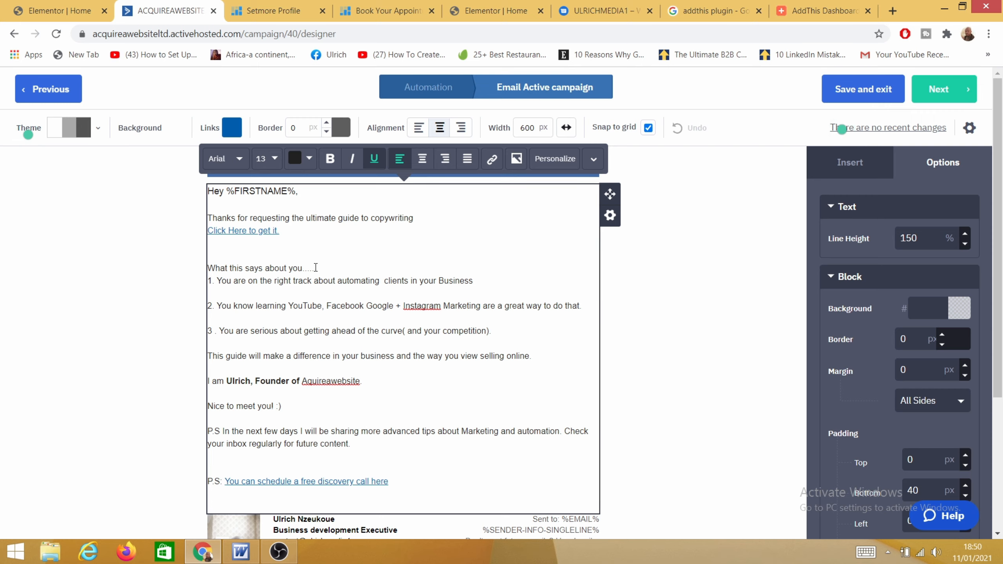
pyautogui.write('Click here to get your free gift')
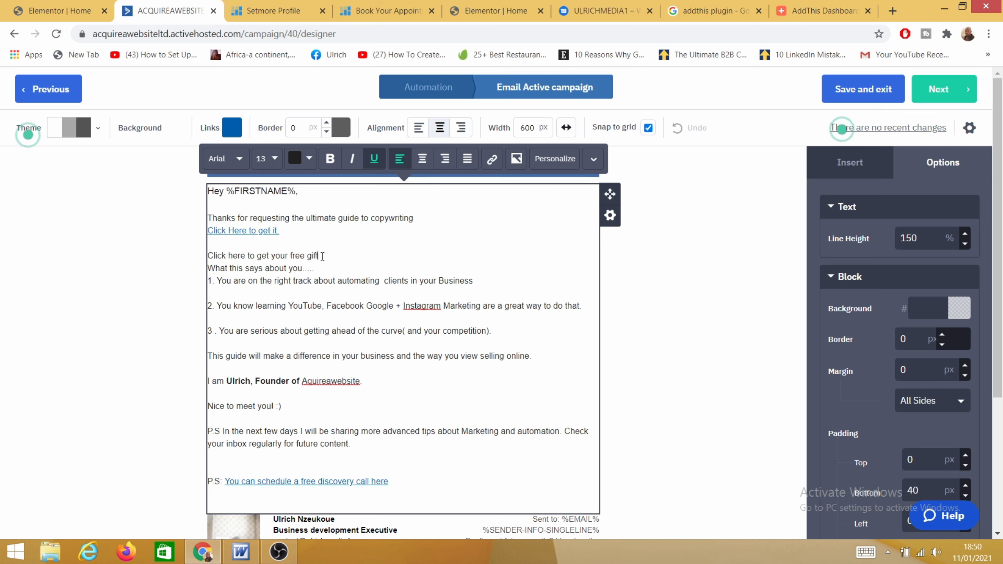
pyautogui.moveTo(322, 256); pyautogui.dragTo(207, 256)
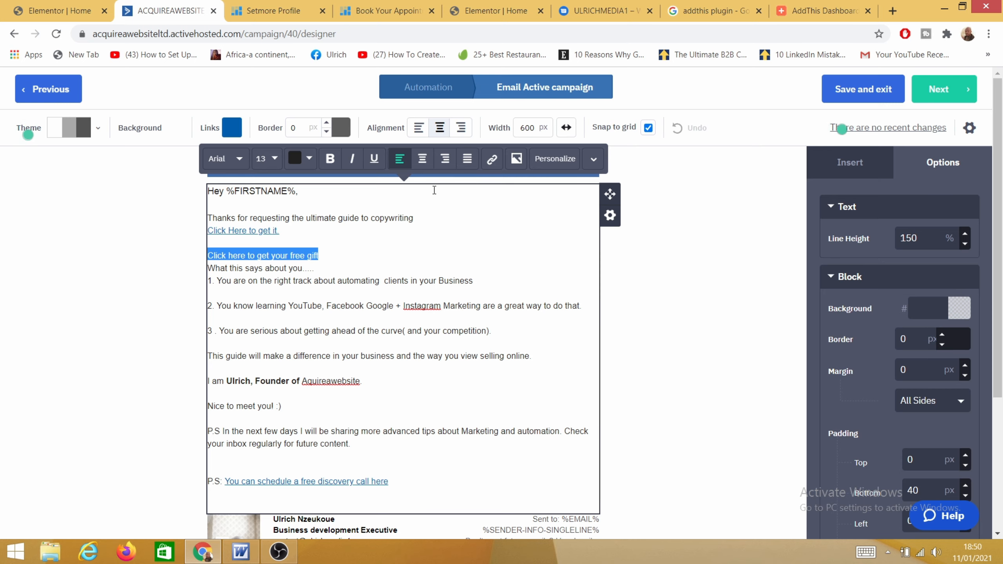
pyautogui.click(492, 159)
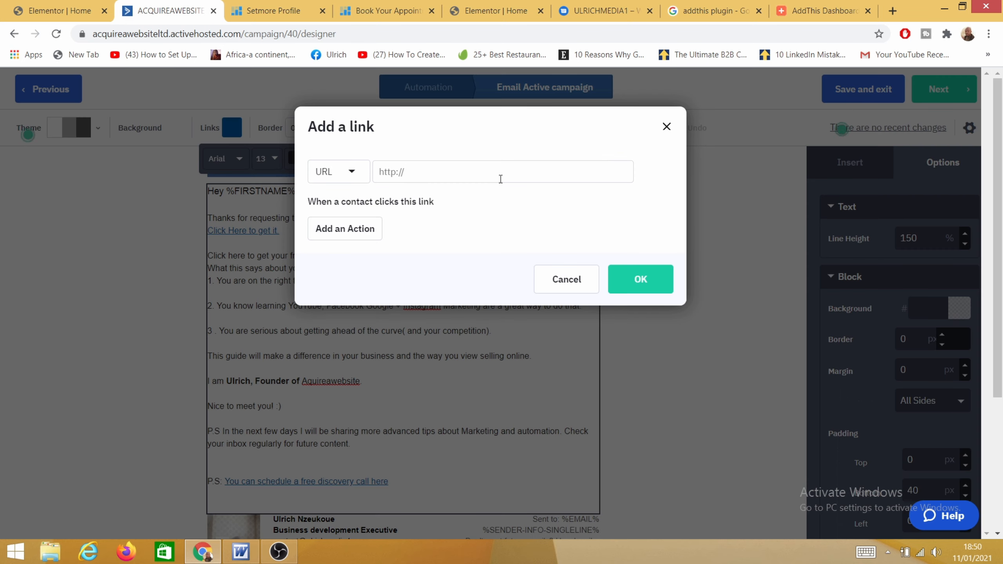
pyautogui.click(893, 11)
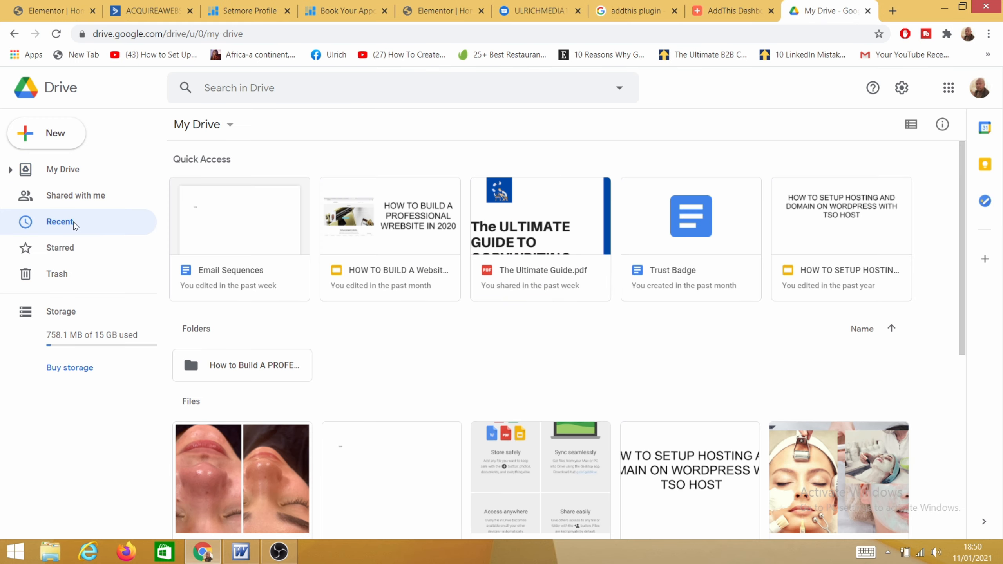
# Step: Show Google Drive's Recent files and select The Ultimate Guide.pdf
pyautogui.click(73, 222)
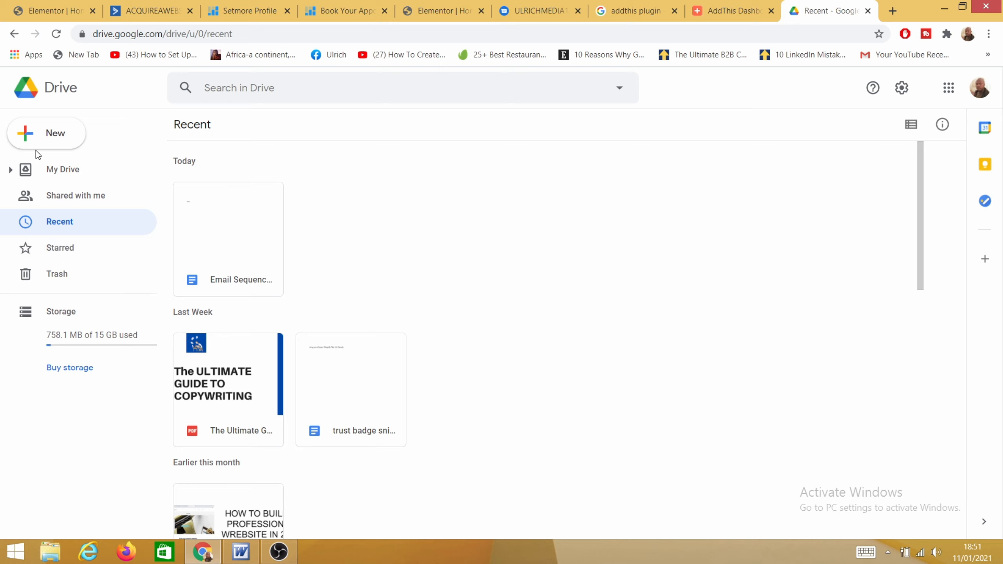
pyautogui.click(35, 134)
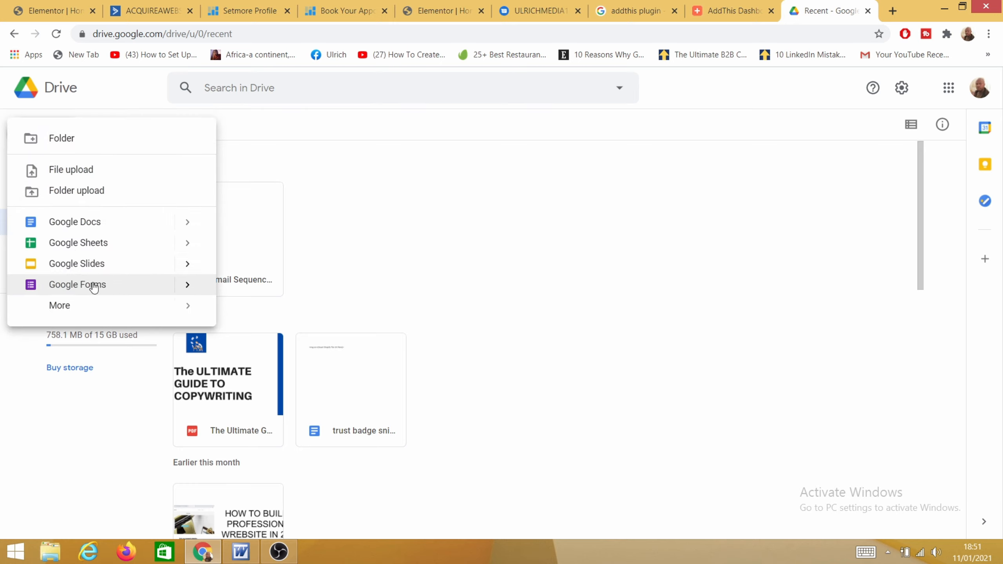
pyautogui.click(430, 195)
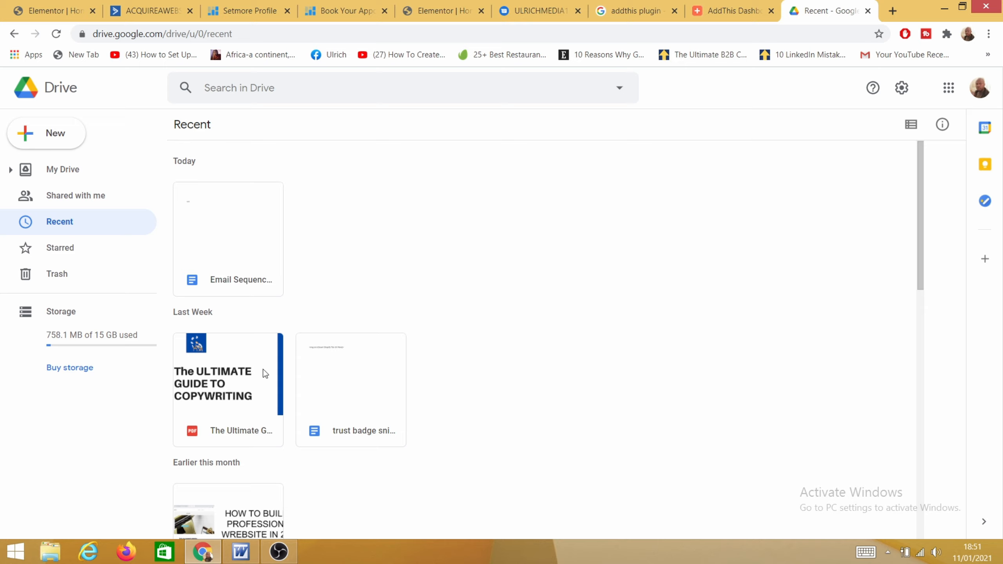
pyautogui.click(222, 374)
pyautogui.rightClick(222, 376)
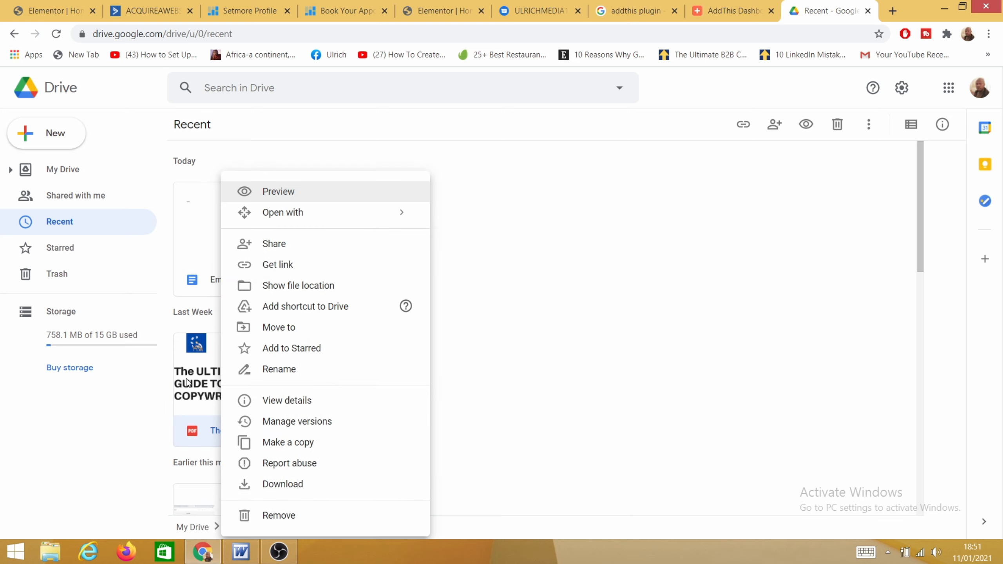
pyautogui.click(185, 381)
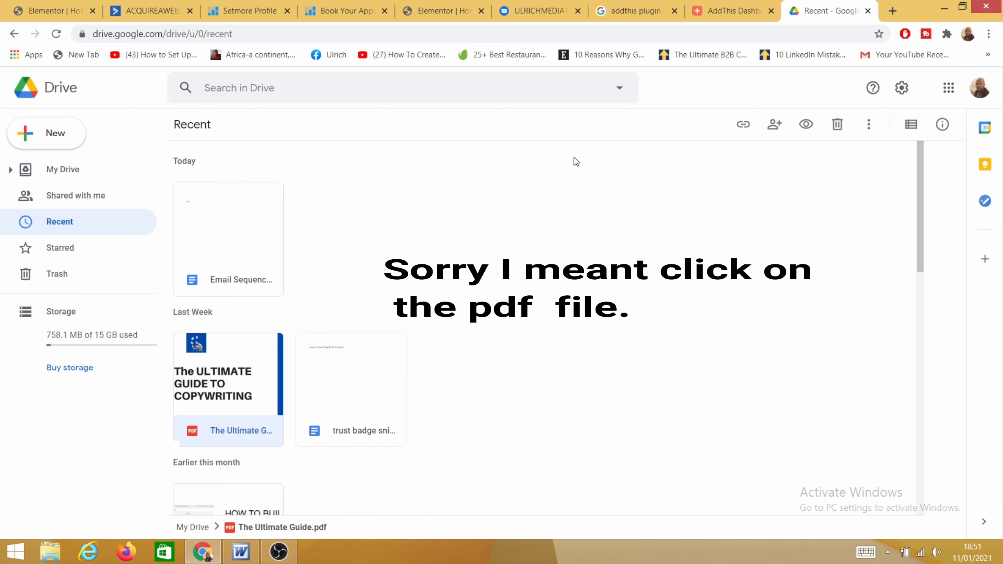
# Step: Copy an 'Anyone with the link' Viewer share link for The Ultimate Guide.pdf into the email's link dialog
pyautogui.click(745, 125)
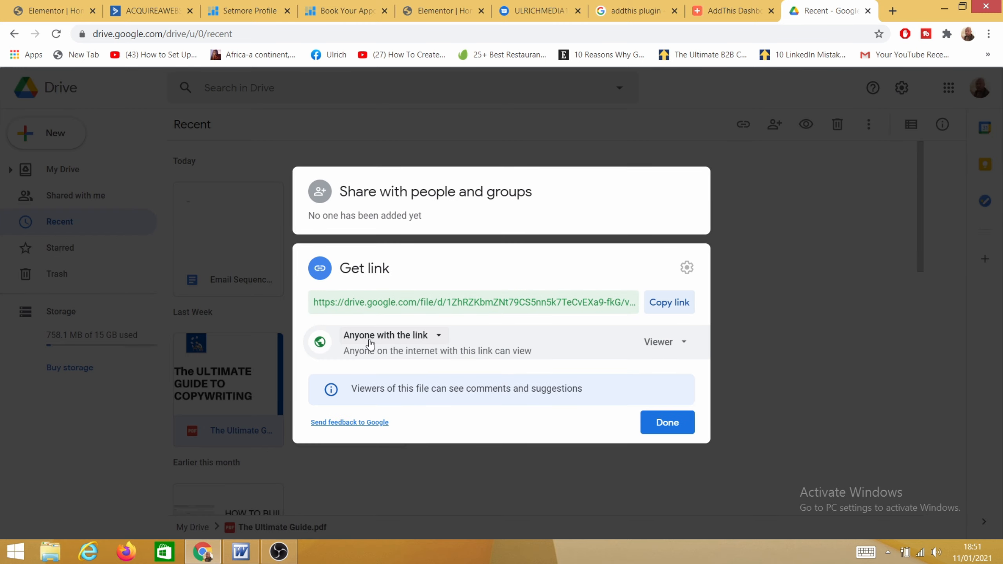
pyautogui.click(439, 338)
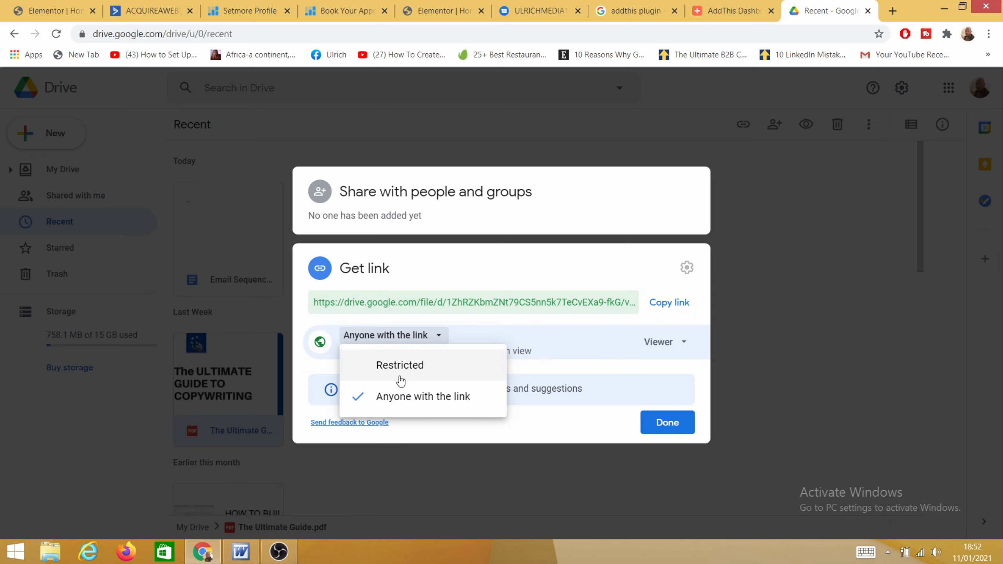
pyautogui.click(569, 348)
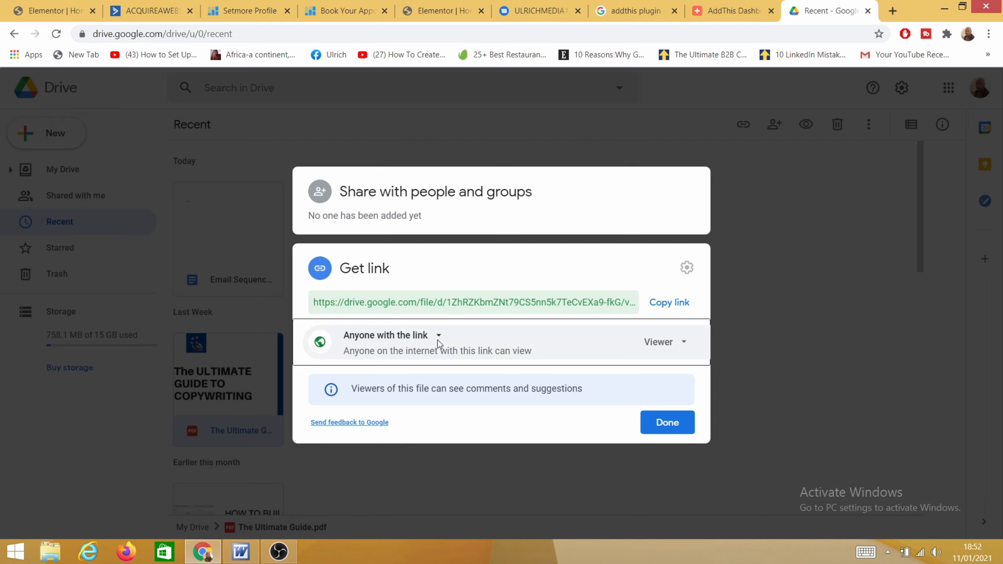
pyautogui.click(667, 304)
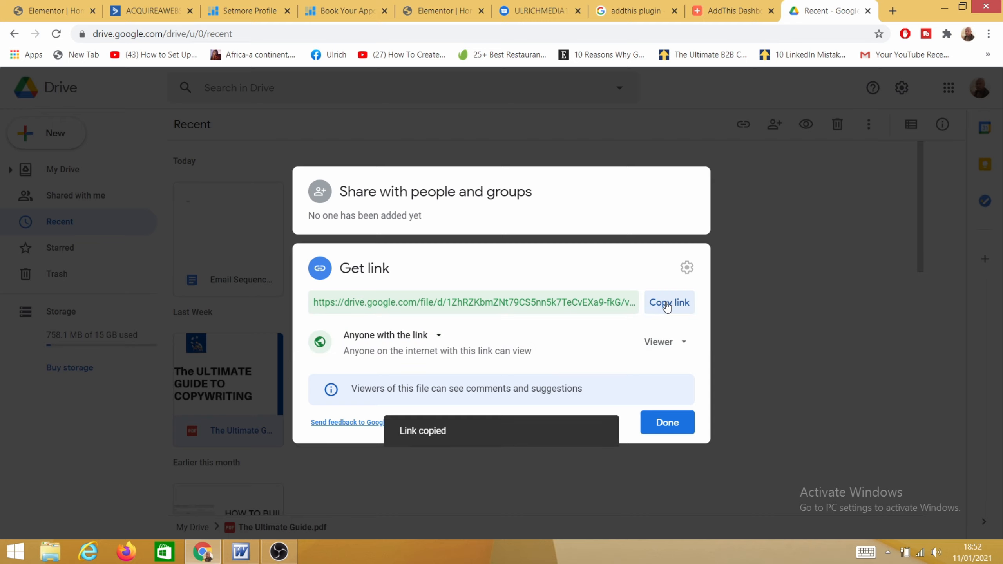
pyautogui.click(135, 15)
pyautogui.rightClick(384, 171)
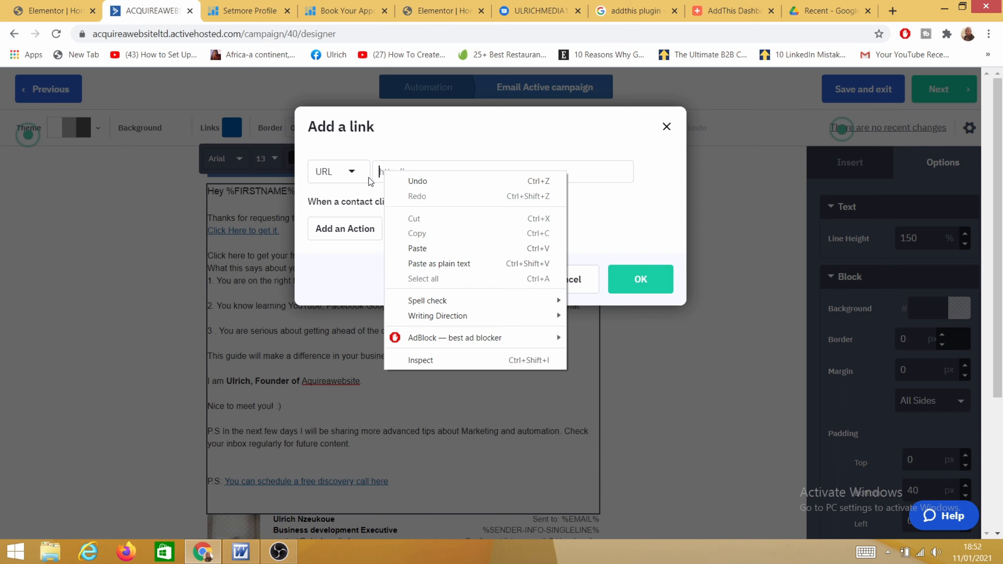
# Step: Link 'Click here to get your free gift' to the copied Drive PDF URL and continue to the Campaign Summary
pyautogui.click(432, 248)
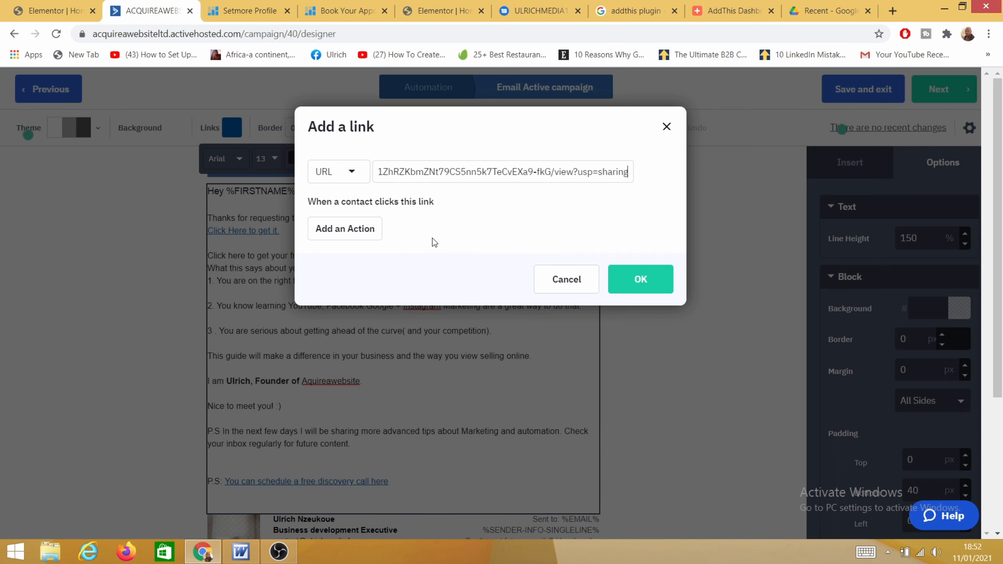
pyautogui.click(638, 280)
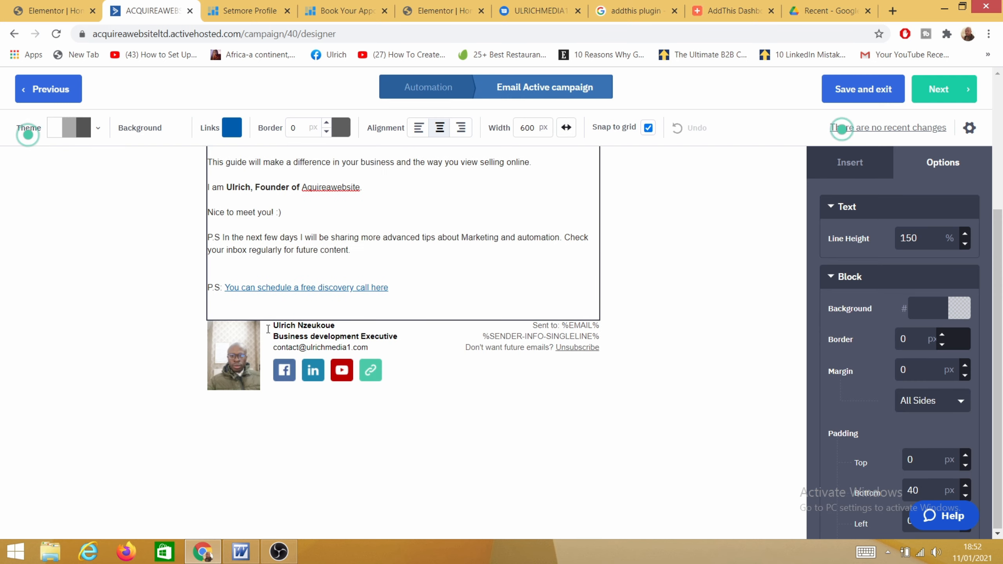
pyautogui.scroll(-5, 268, 330)
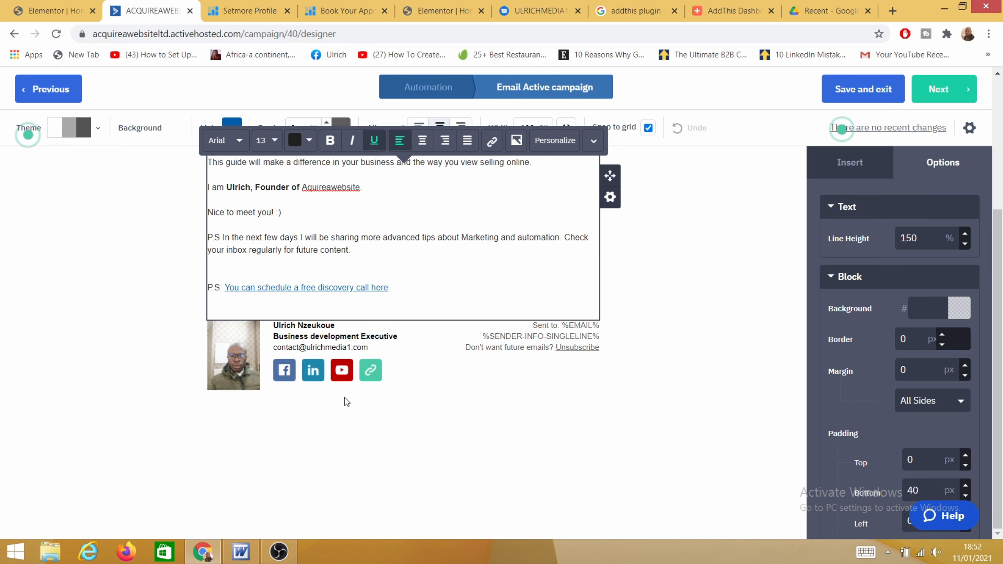
pyautogui.scroll(5, 287, 366)
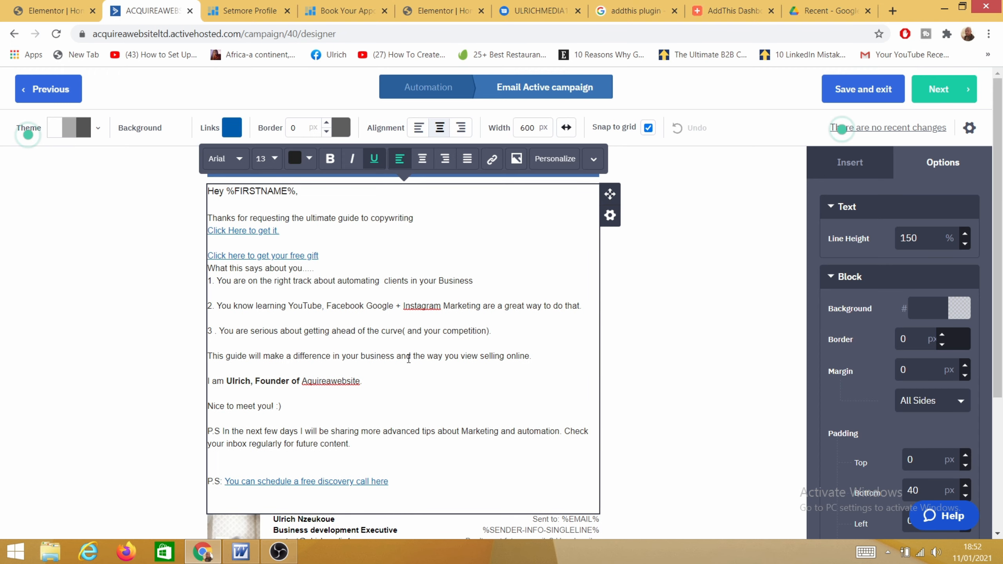
pyautogui.click(953, 100)
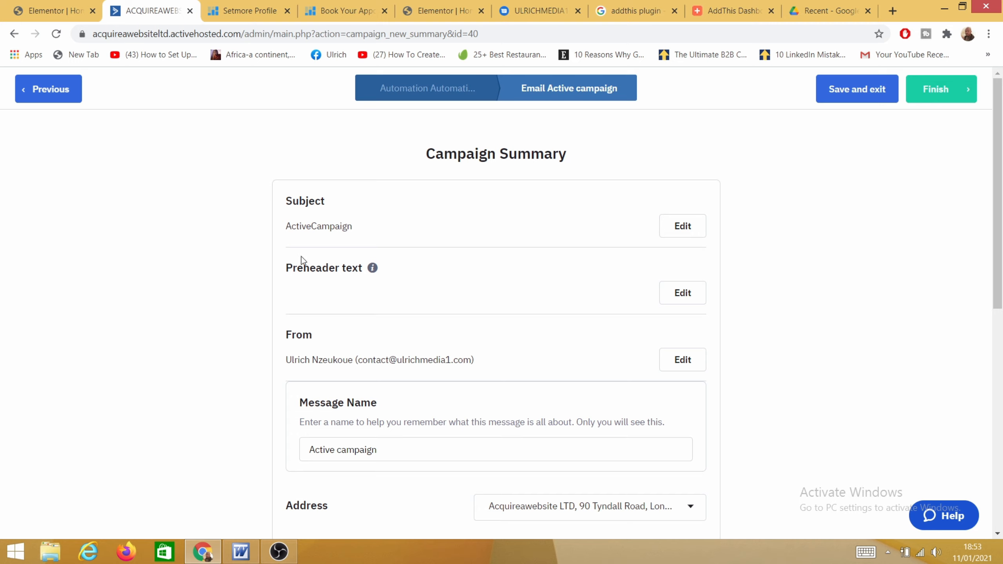
# Step: Review the Campaign Summary down to Send a Test Email and send a test copy
pyautogui.scroll(-5, 348, 243)
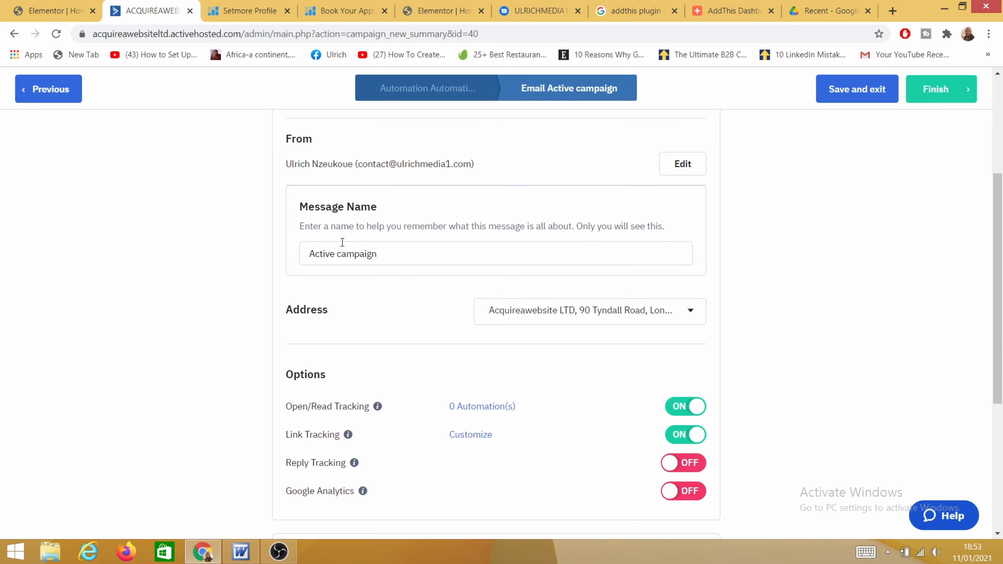
pyautogui.scroll(5, 339, 242)
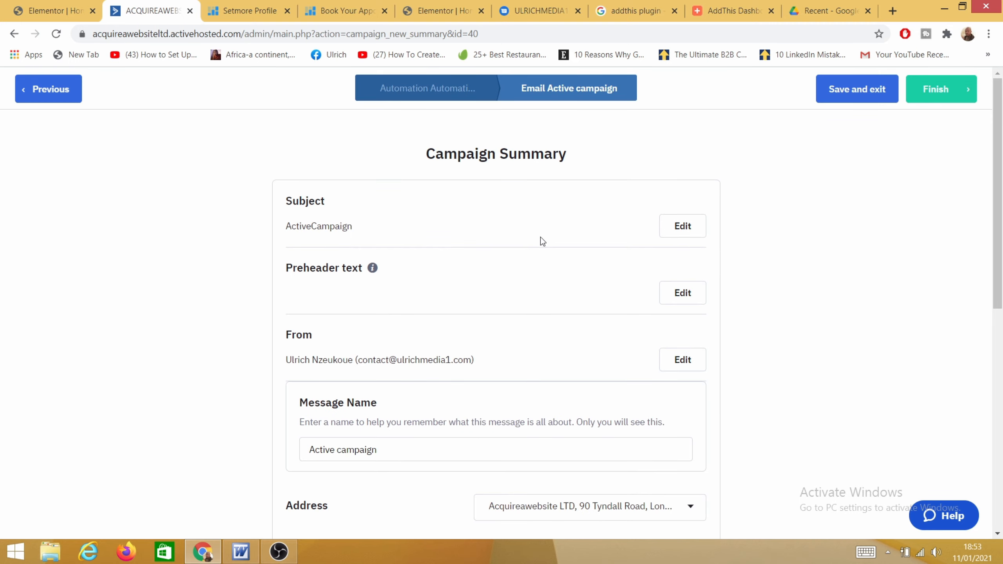
pyautogui.scroll(-2, 443, 290)
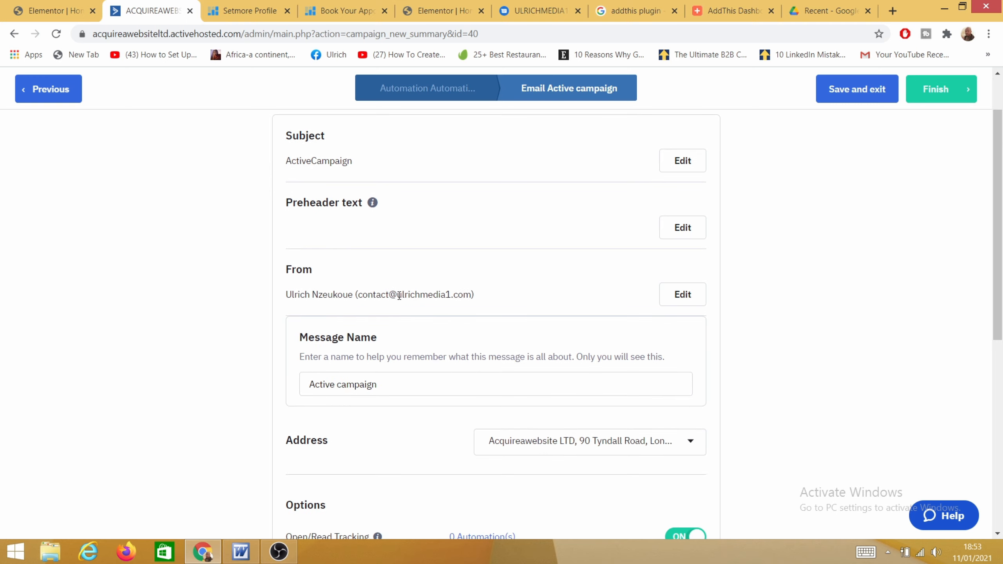
pyautogui.scroll(-7, 412, 327)
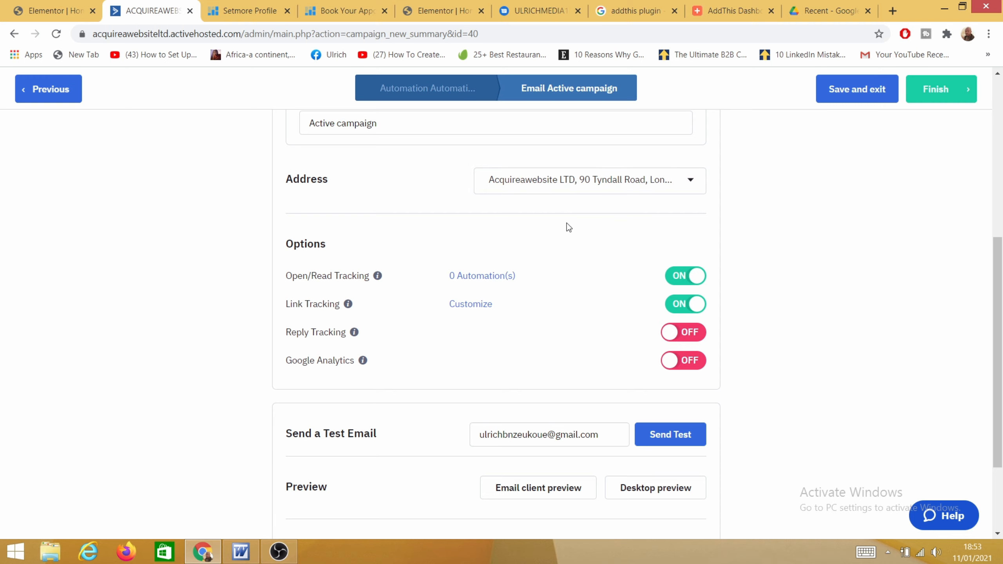
pyautogui.scroll(-3, 568, 227)
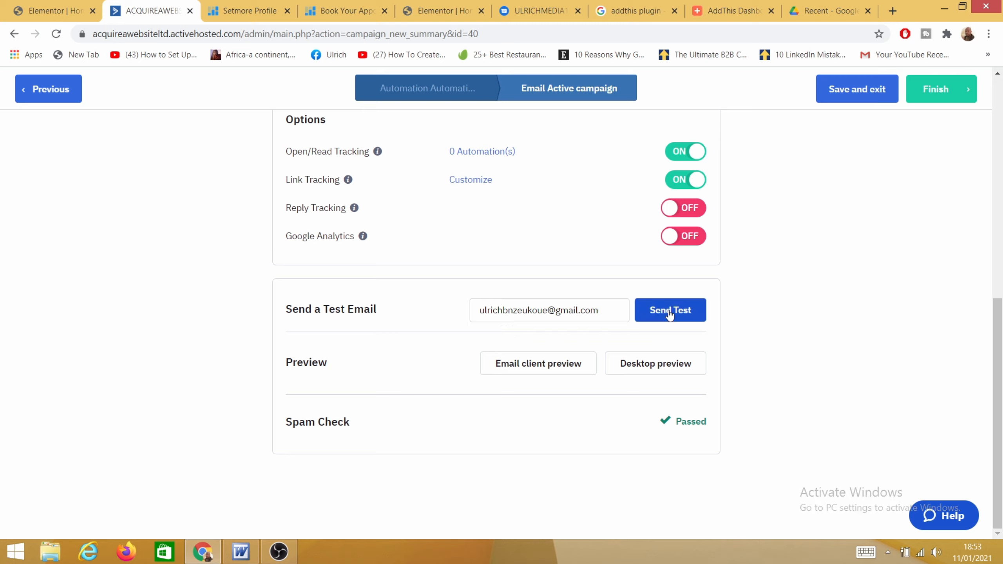
pyautogui.click(670, 315)
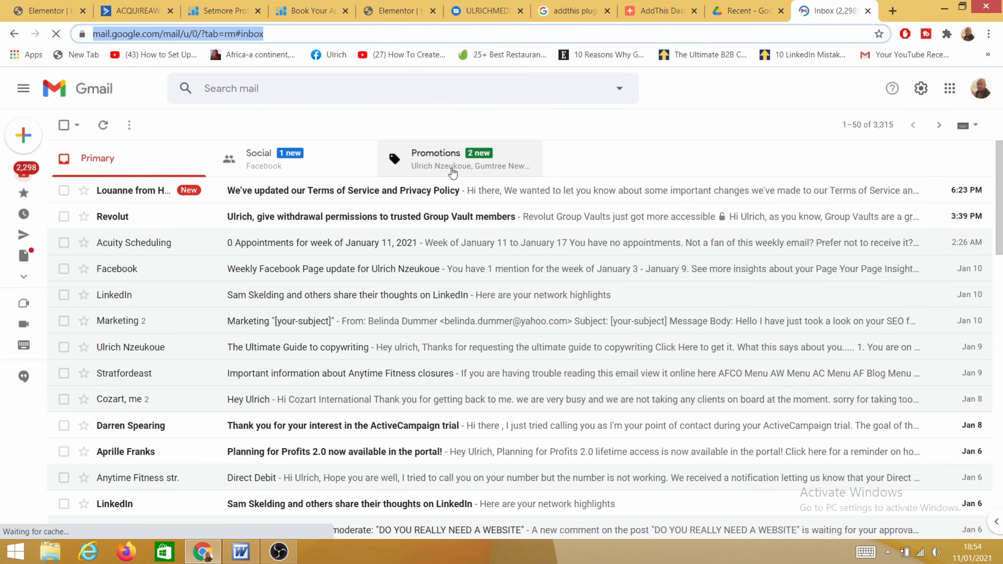
# Step: Open the 'TEST: ActiveCampaign' email from Gmail's Promotions category
pyautogui.click(468, 162)
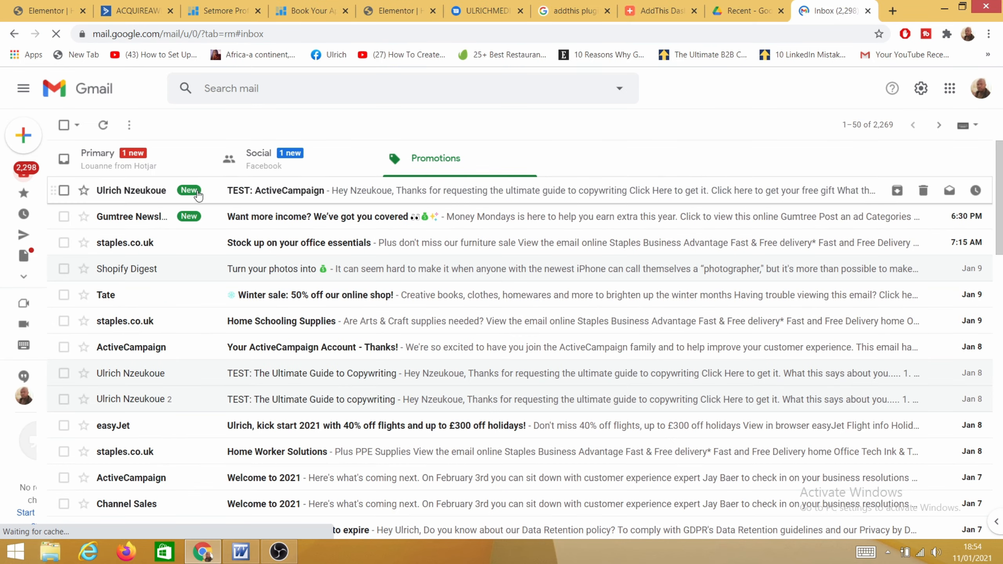
pyautogui.click(350, 194)
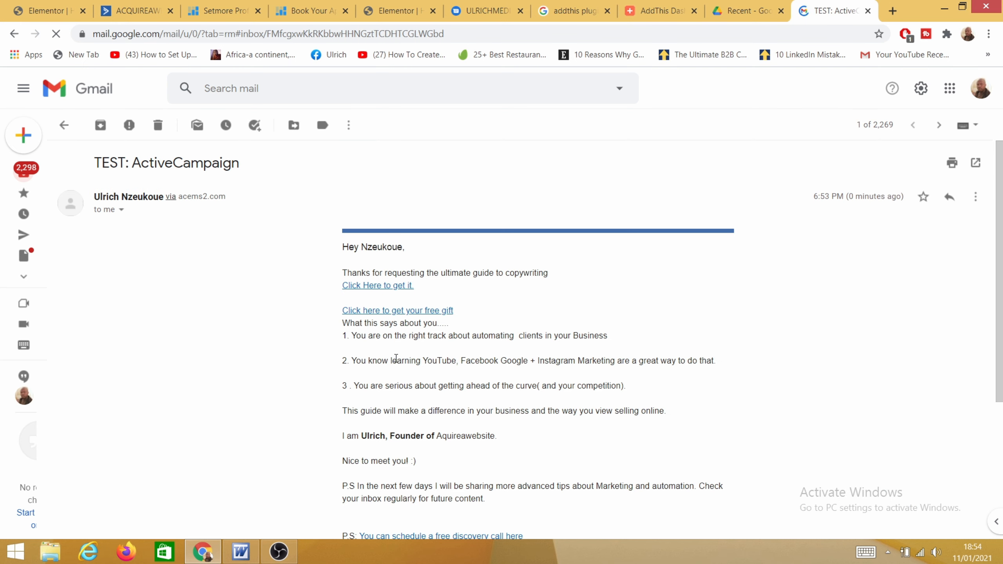
pyautogui.scroll(-5, 385, 391)
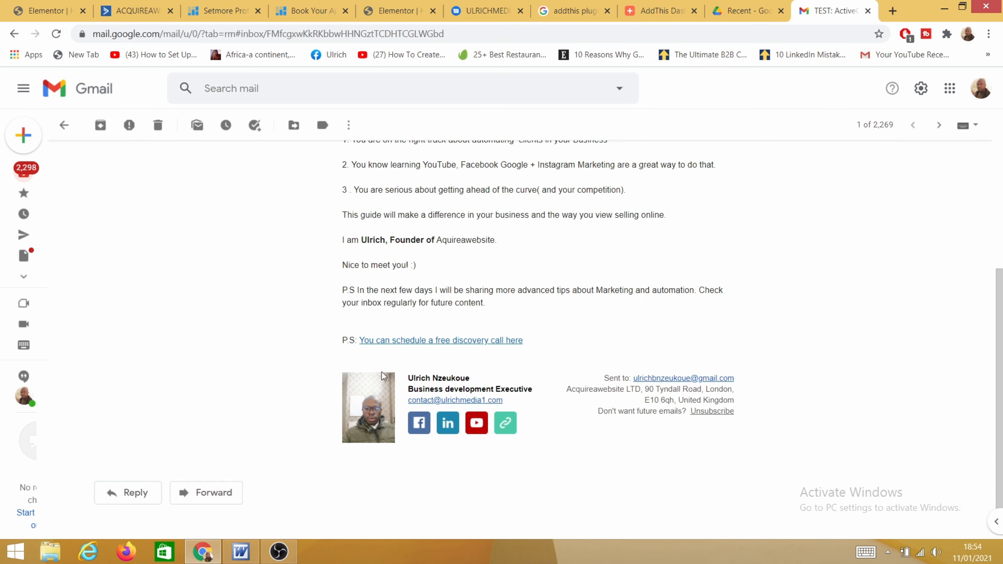
pyautogui.scroll(5, 383, 375)
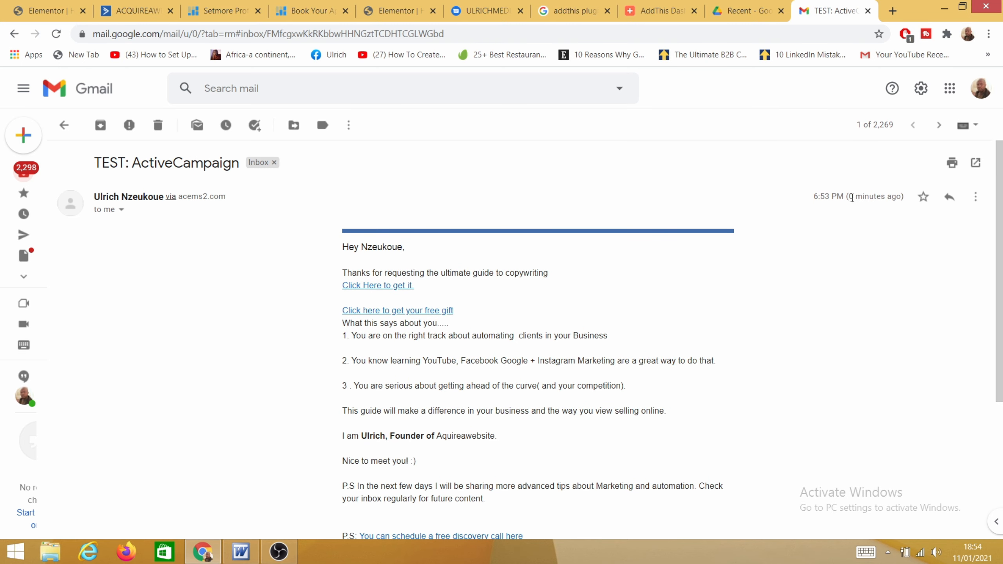
# Step: Follow the free-gift link, scroll through The Ultimate Guide.pdf, then return to the ActiveCampaign tab
pyautogui.click(390, 313)
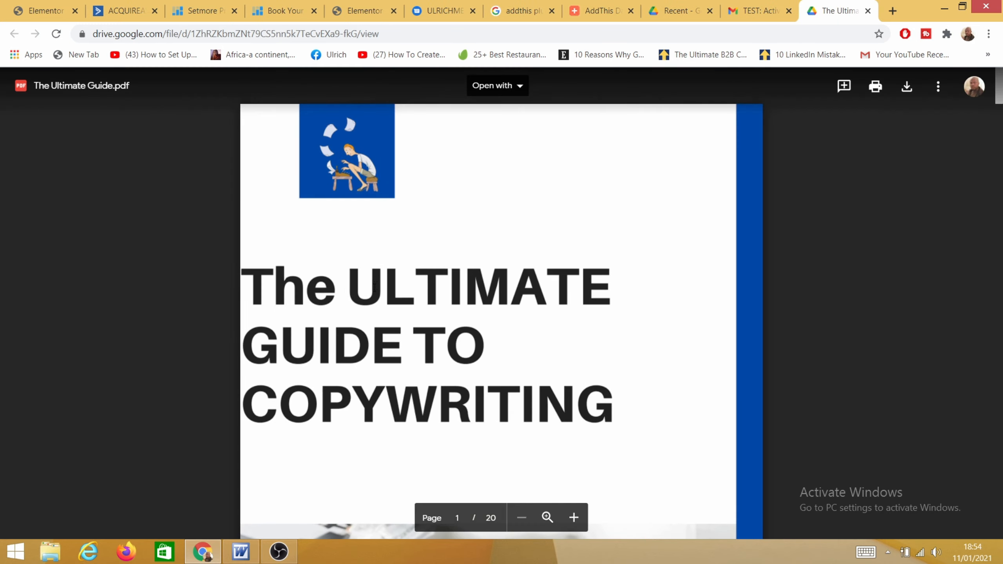
pyautogui.scroll(-10, 398, 297)
pyautogui.scroll(-15, 337, 302)
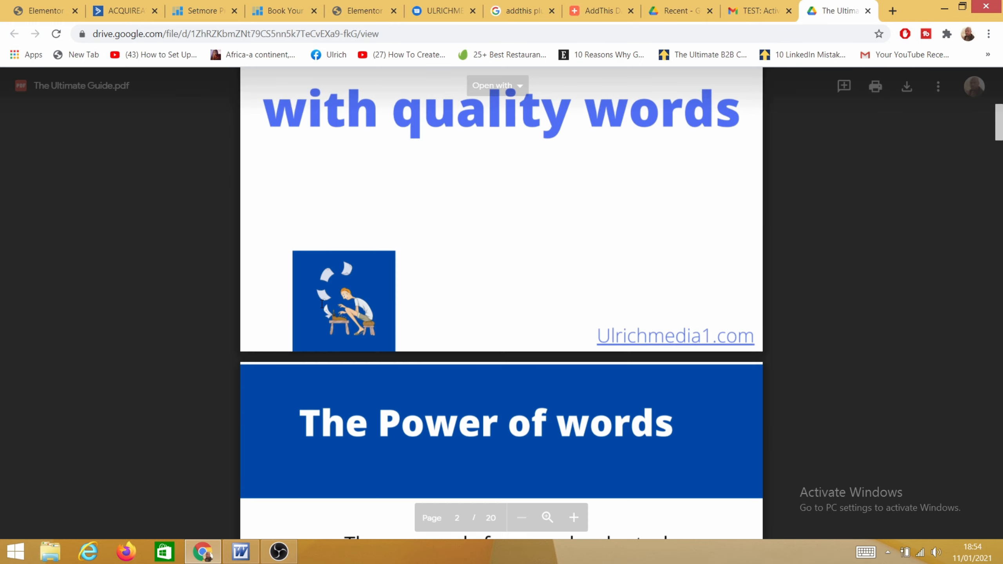
pyautogui.scroll(-10, 319, 307)
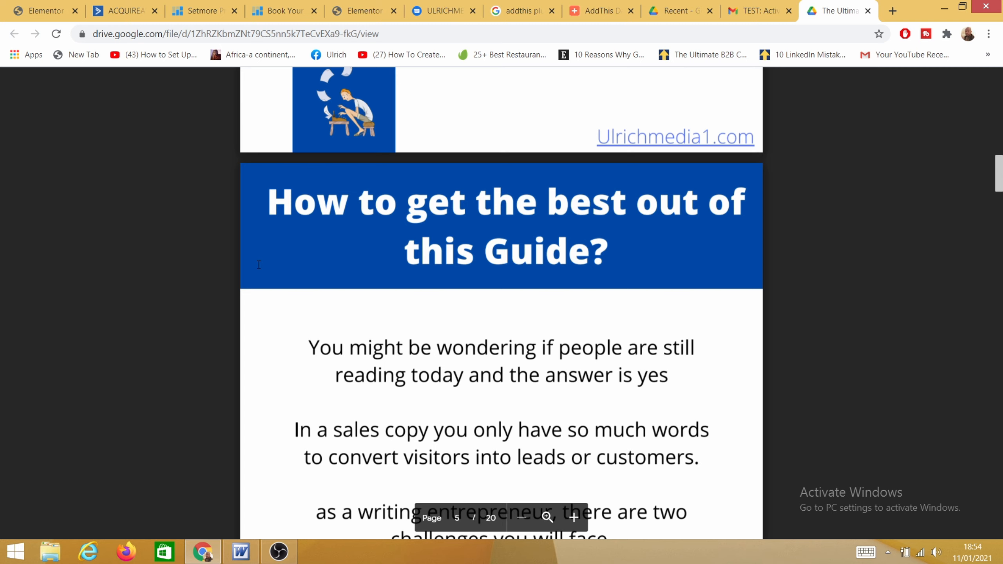
pyautogui.scroll(-10, 258, 265)
pyautogui.click(129, 14)
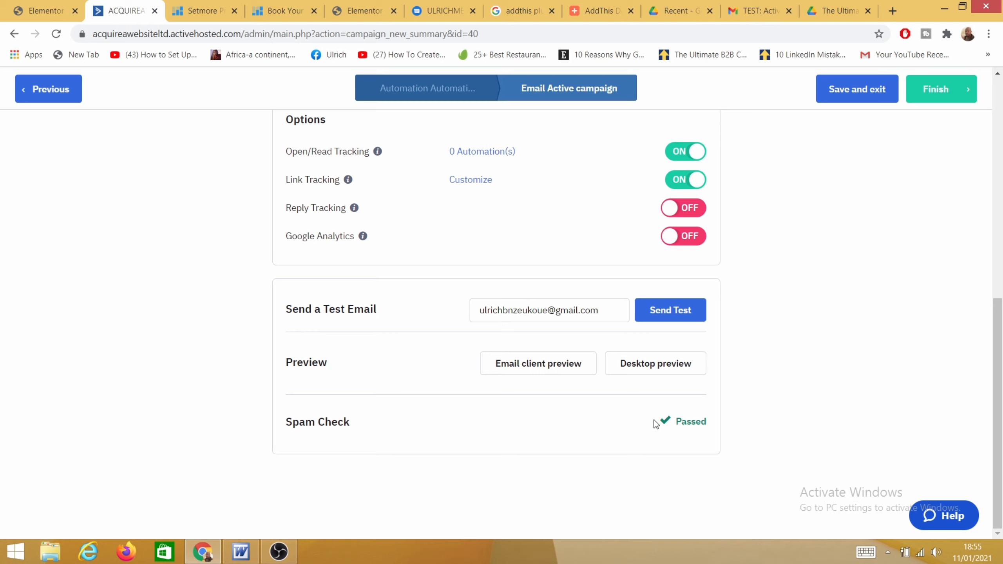
# Step: Confirm the Spam Check shows Passed and finish the Active campaign email
pyautogui.moveTo(696, 419); pyautogui.dragTo(714, 421)
pyautogui.scroll(2, 548, 291)
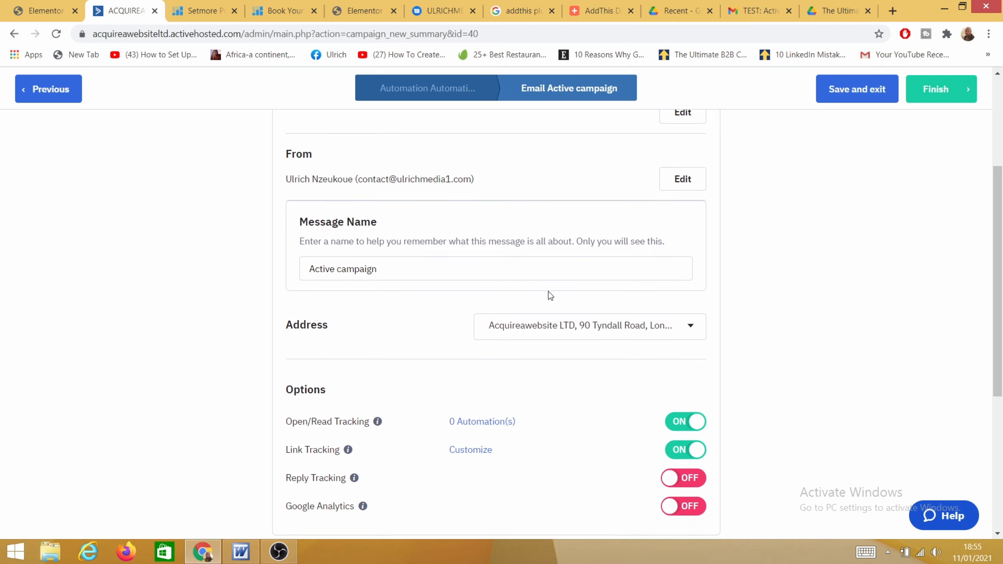
pyautogui.click(946, 90)
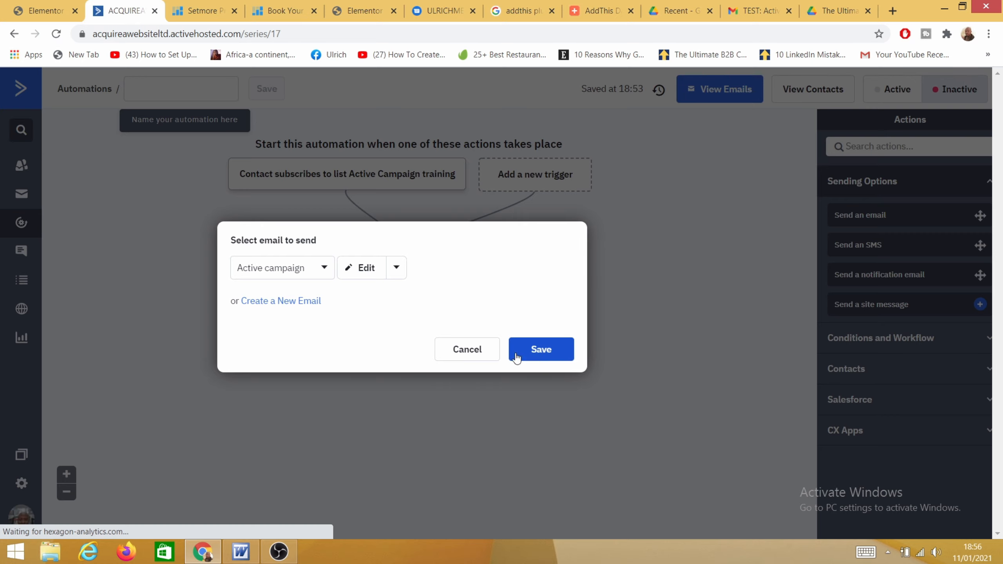
# Step: Save the send-email step with 'Active campaign' selected as the email
pyautogui.click(551, 355)
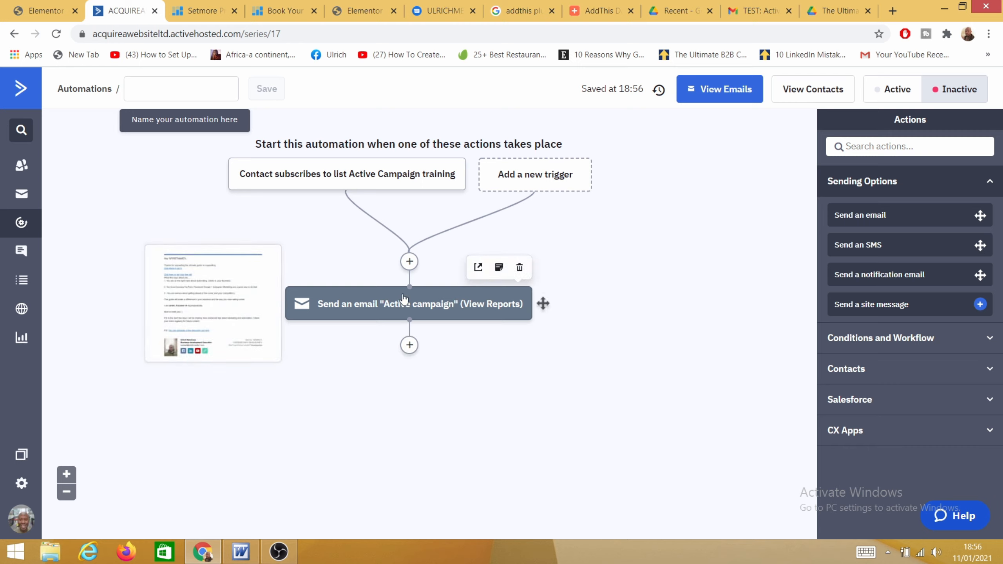
# Step: Insert a Wait step above the email, set to a period of 1 hour(s)
pyautogui.click(408, 263)
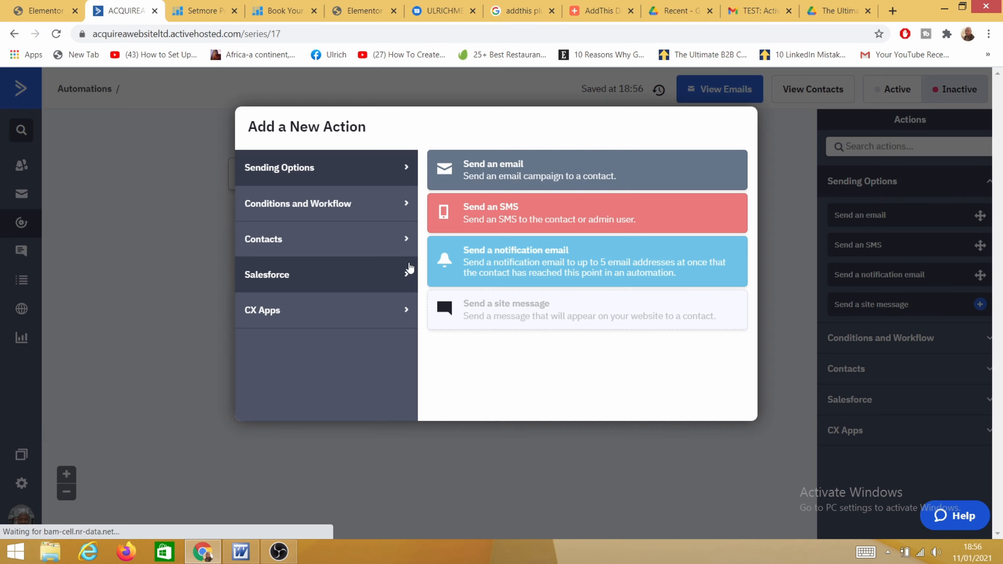
pyautogui.click(279, 204)
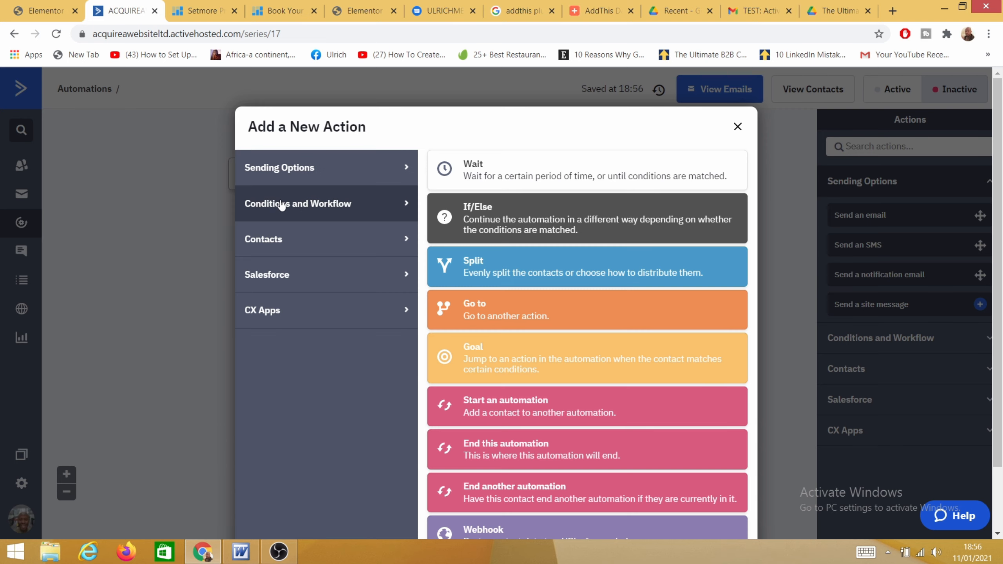
pyautogui.click(490, 174)
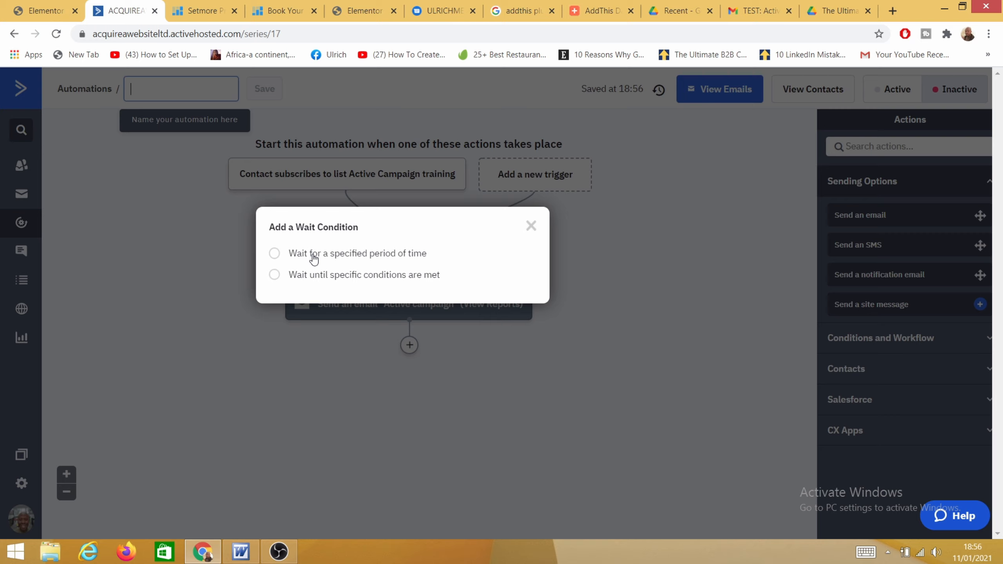
pyautogui.click(272, 260)
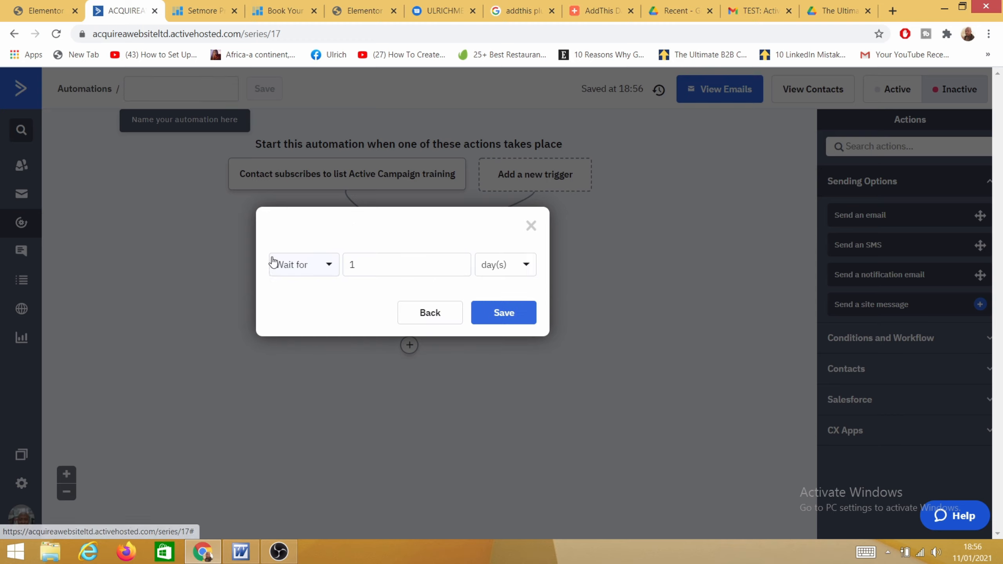
pyautogui.click(521, 269)
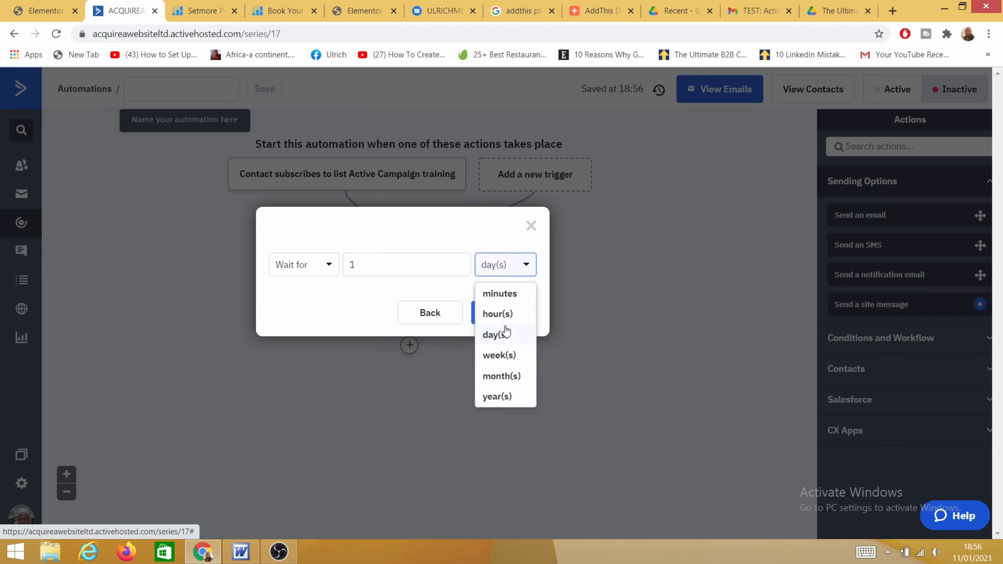
pyautogui.click(498, 314)
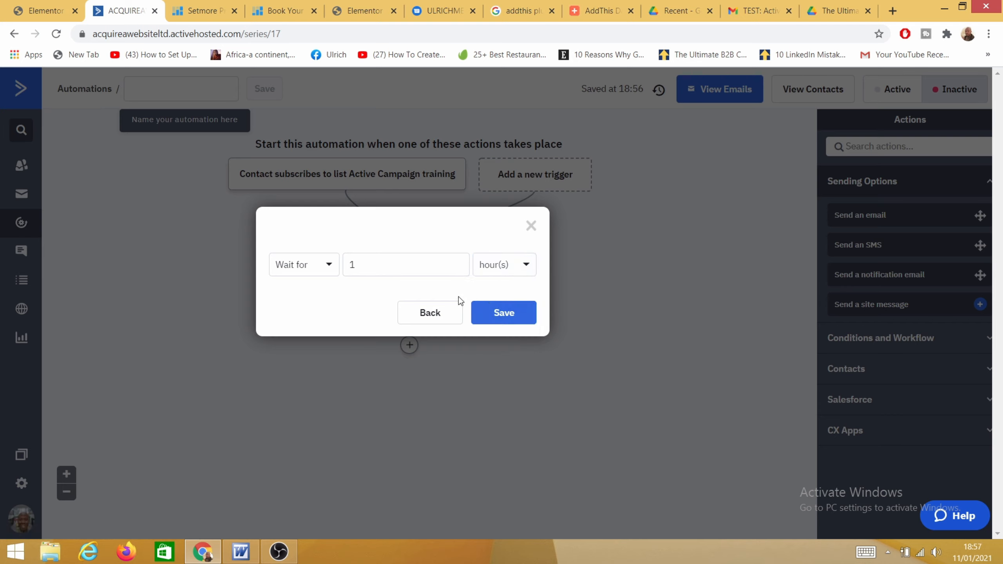
pyautogui.click(501, 315)
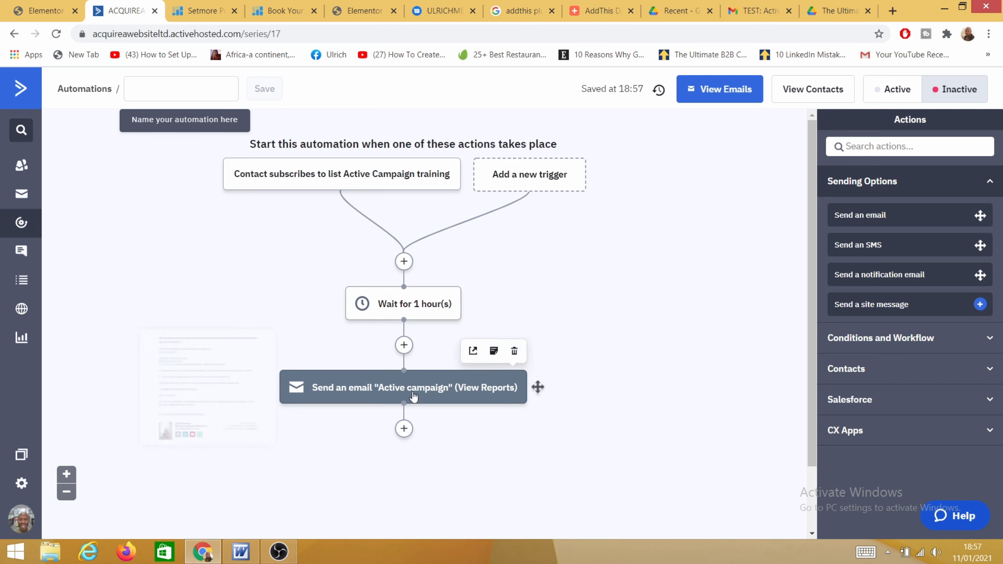
pyautogui.scroll(-2, 415, 395)
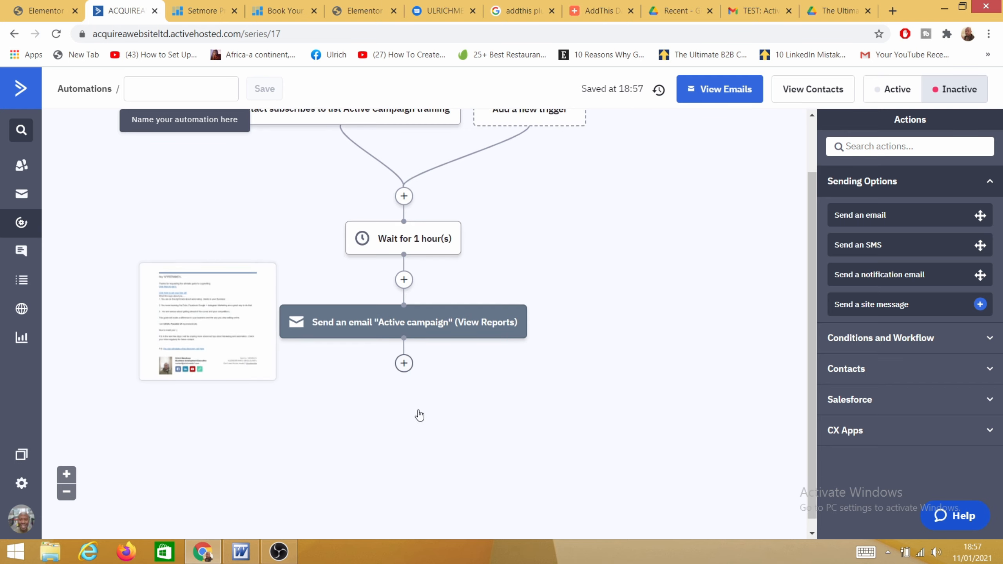
# Step: Add an If/Else after the email using the Actions condition 'Has clicked on a link'
pyautogui.click(404, 363)
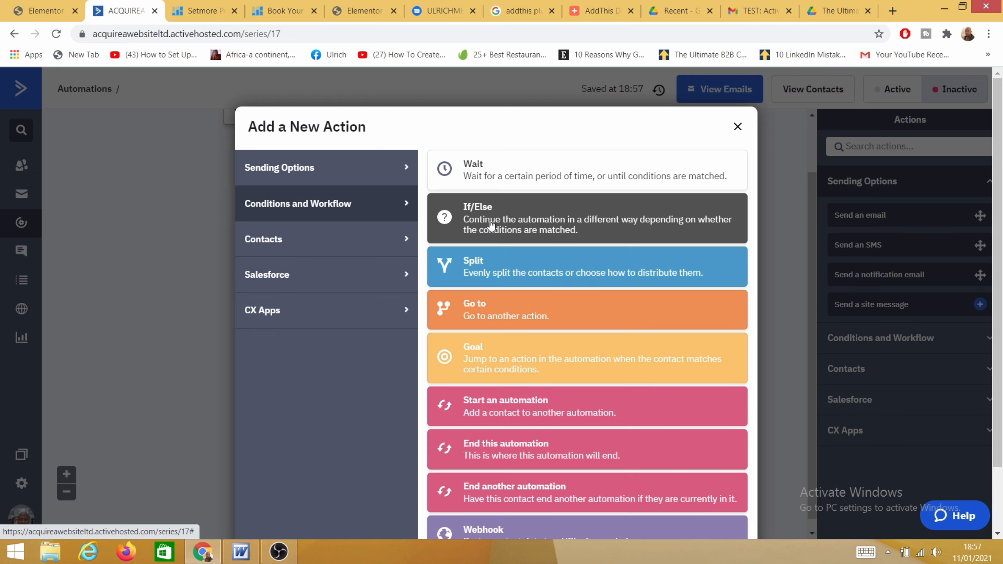
pyautogui.click(507, 230)
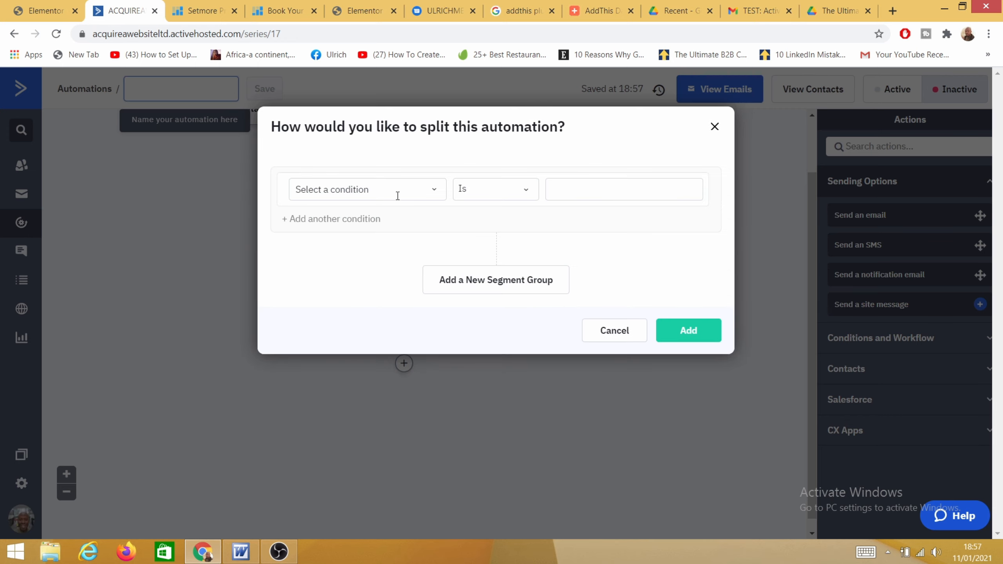
pyautogui.click(400, 194)
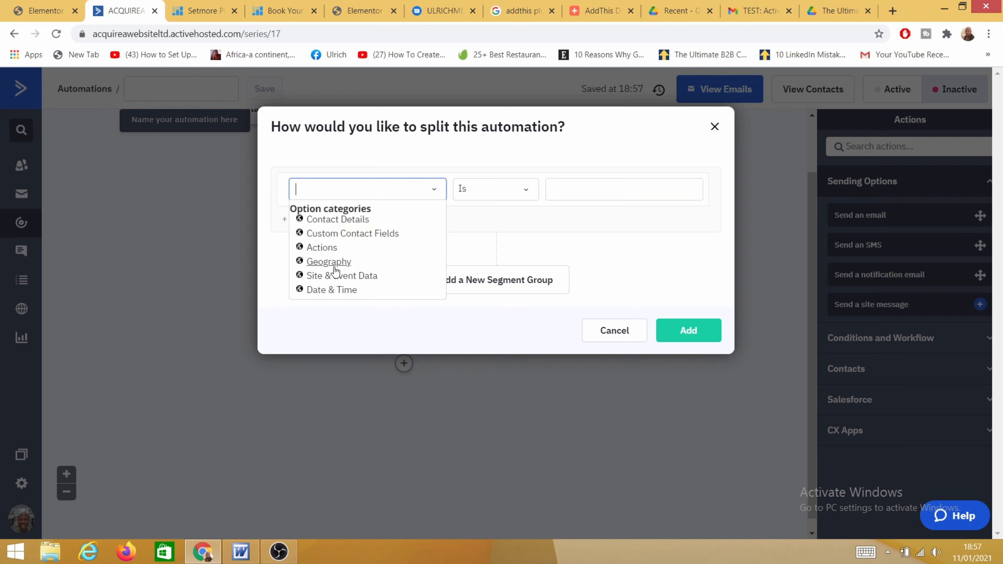
pyautogui.click(322, 252)
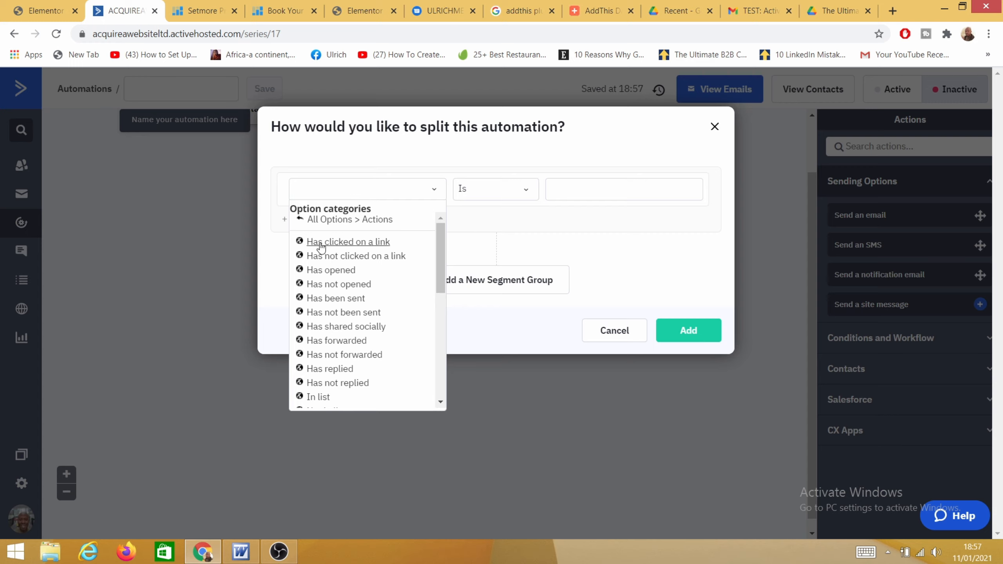
pyautogui.click(365, 245)
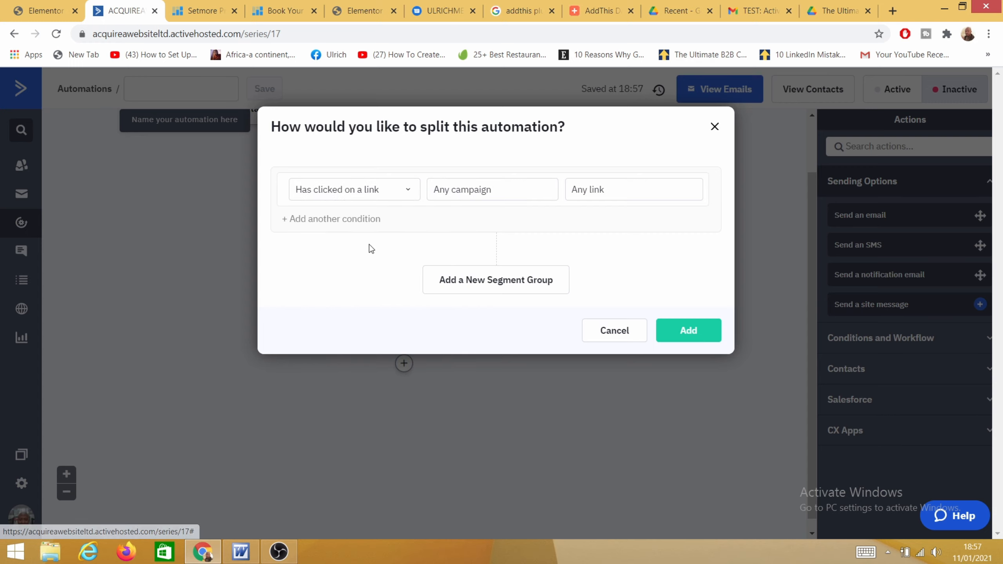
# Step: Point the condition at the Active campaign email's Google Drive PDF link and add it
pyautogui.click(493, 194)
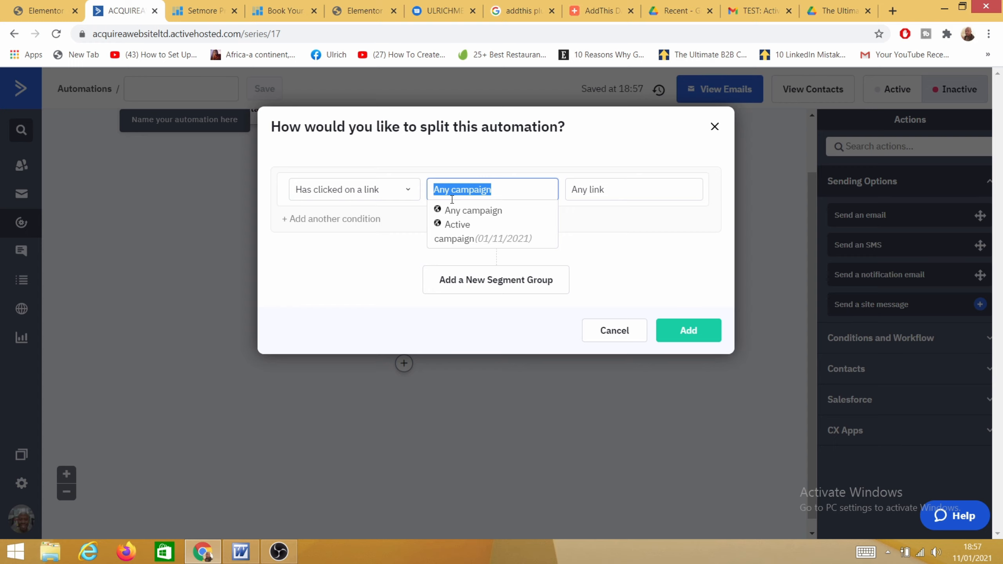
pyautogui.click(458, 233)
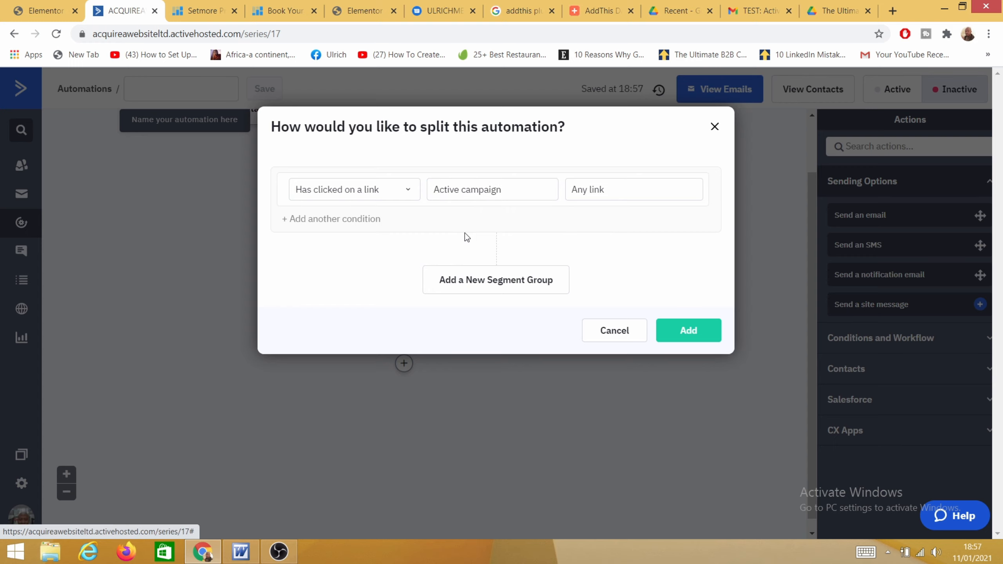
pyautogui.click(618, 193)
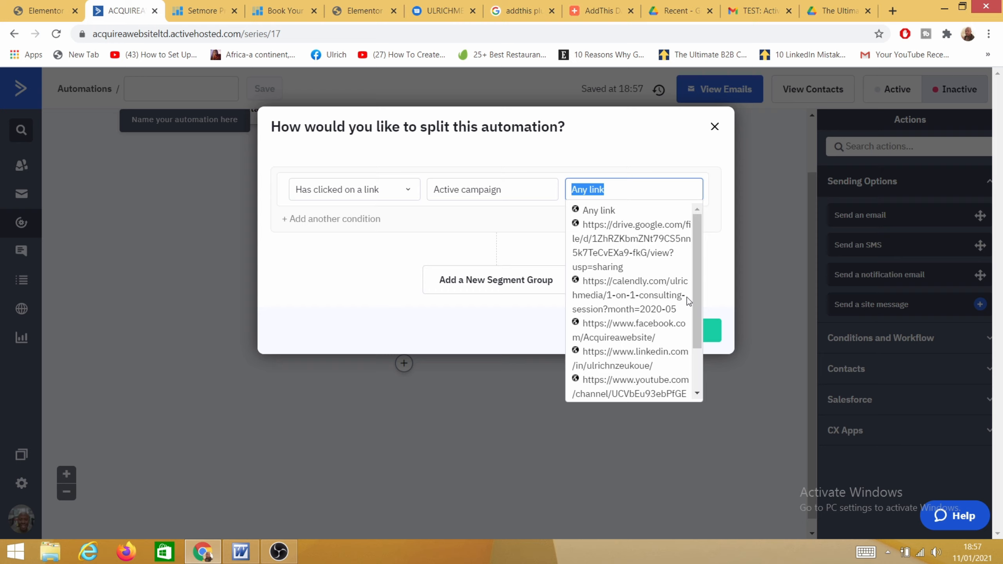
pyautogui.scroll(-2, 691, 295)
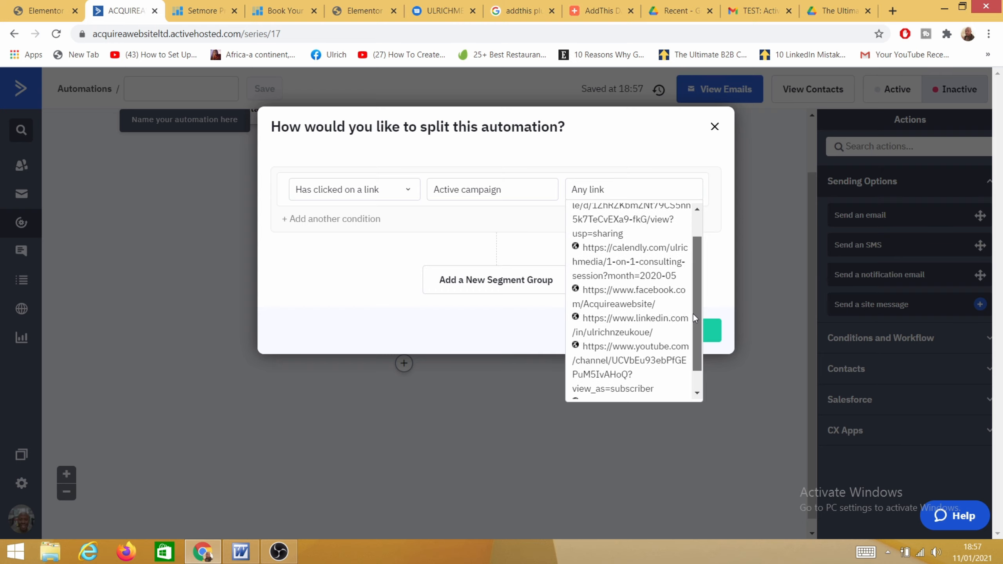
pyautogui.click(620, 220)
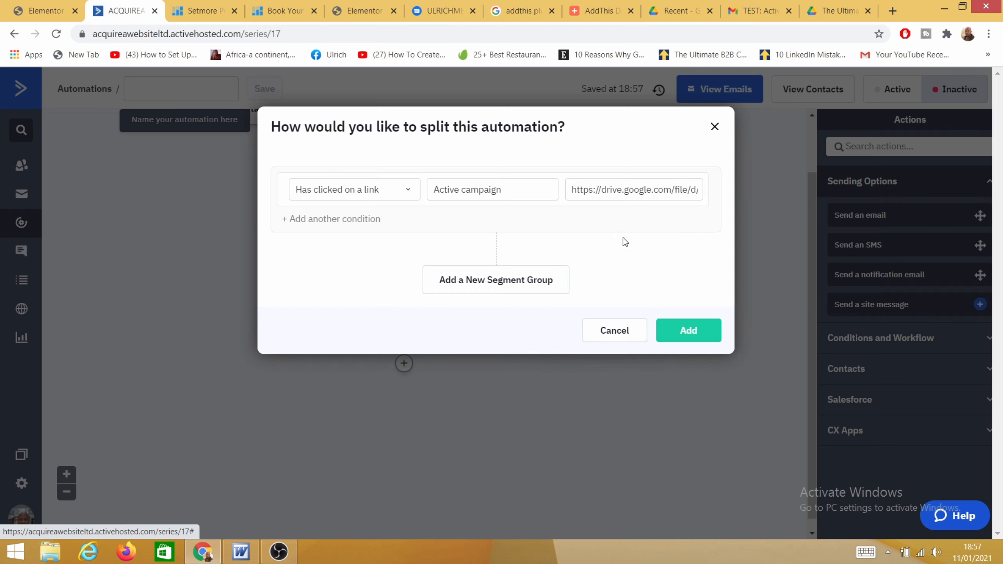
pyautogui.click(701, 334)
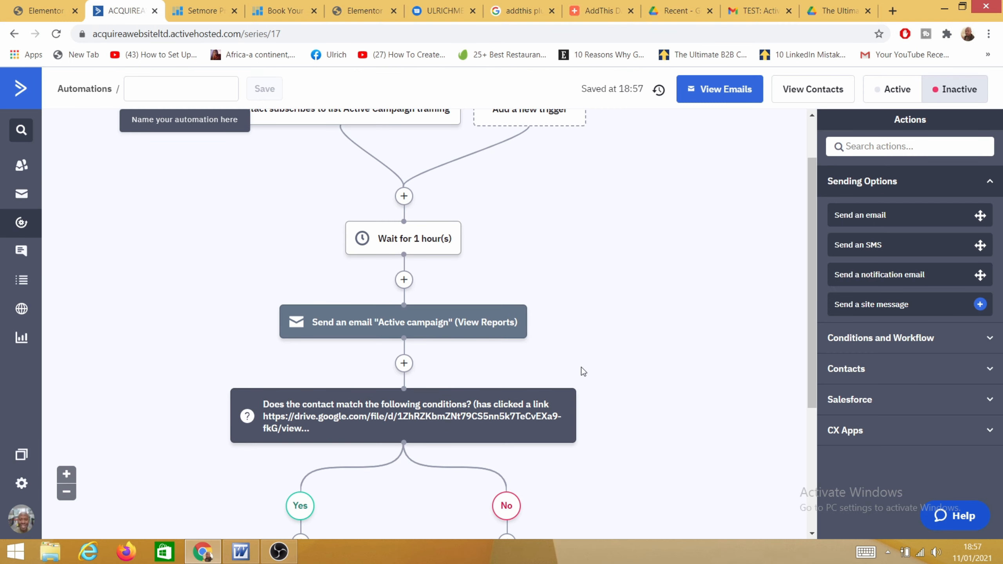
pyautogui.scroll(-2, 405, 369)
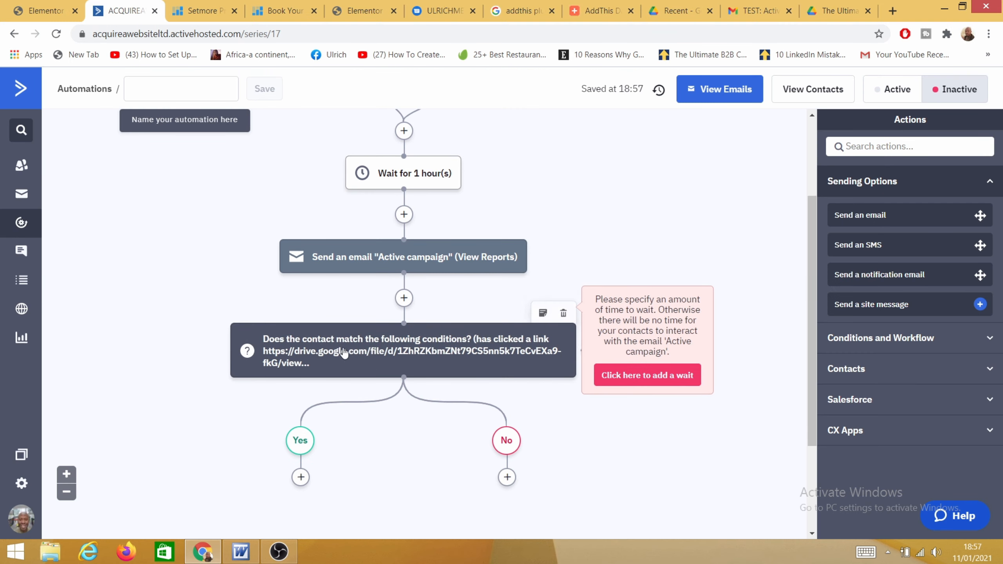
pyautogui.scroll(-2, 531, 383)
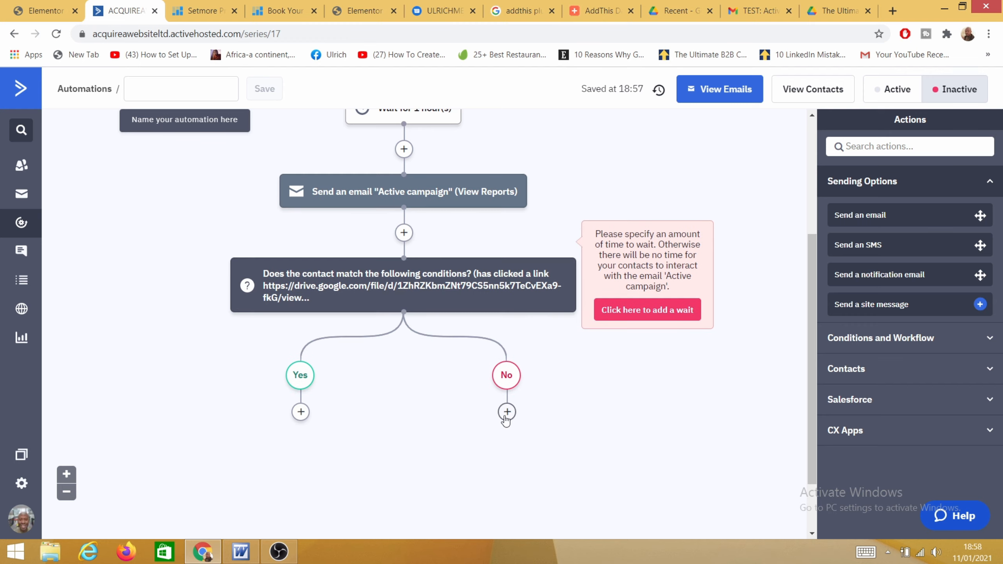
pyautogui.click(301, 413)
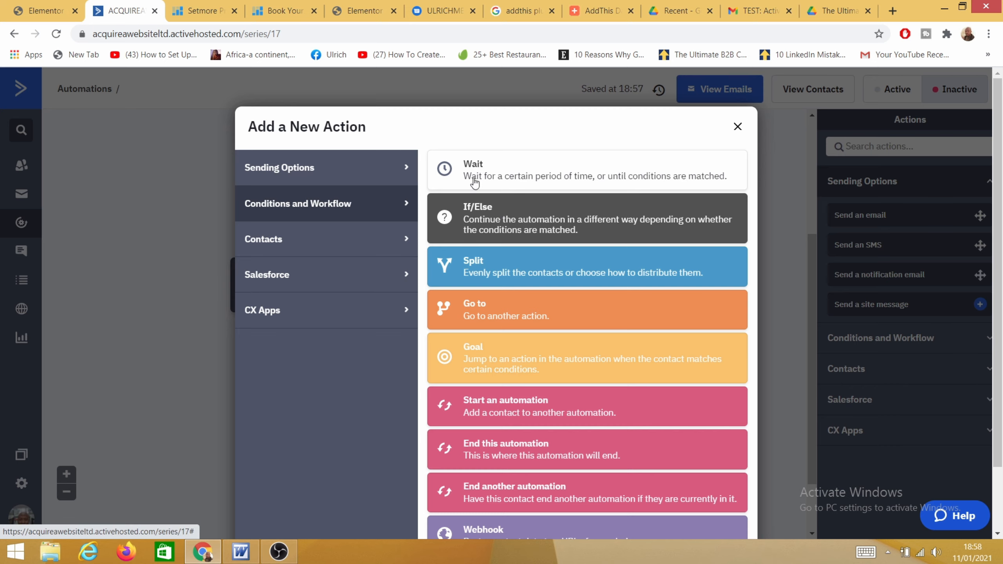
pyautogui.click(324, 174)
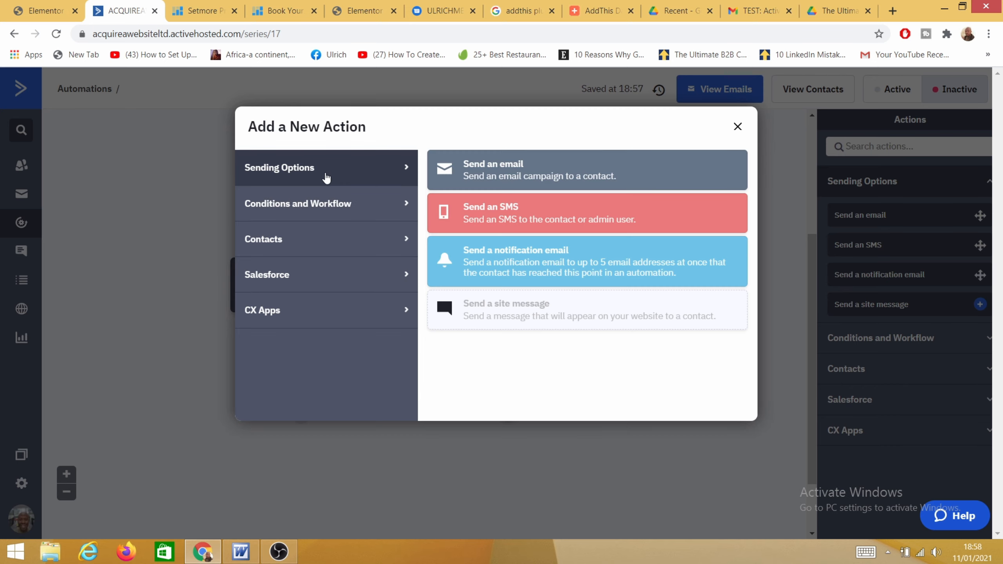
pyautogui.click(501, 178)
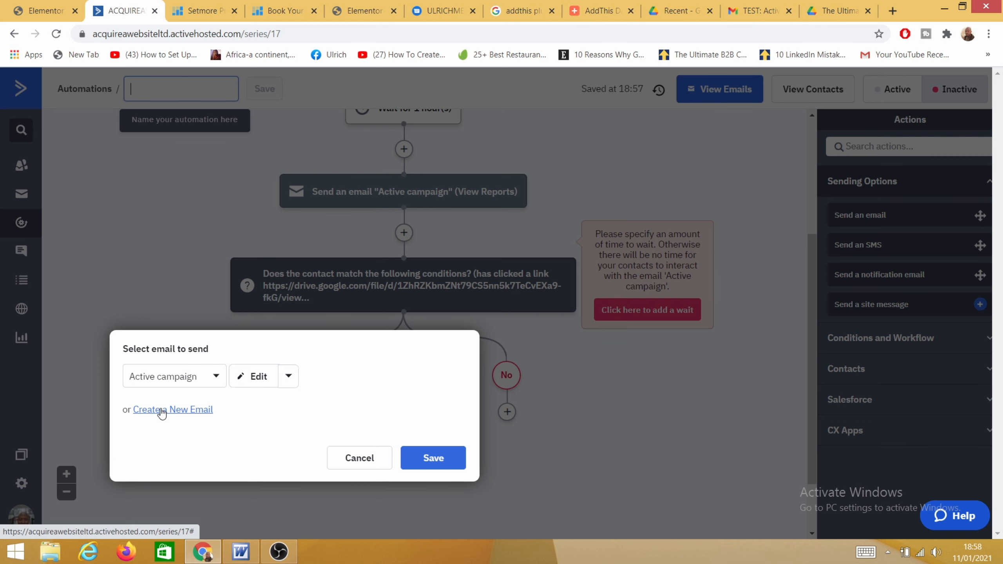
pyautogui.click(367, 458)
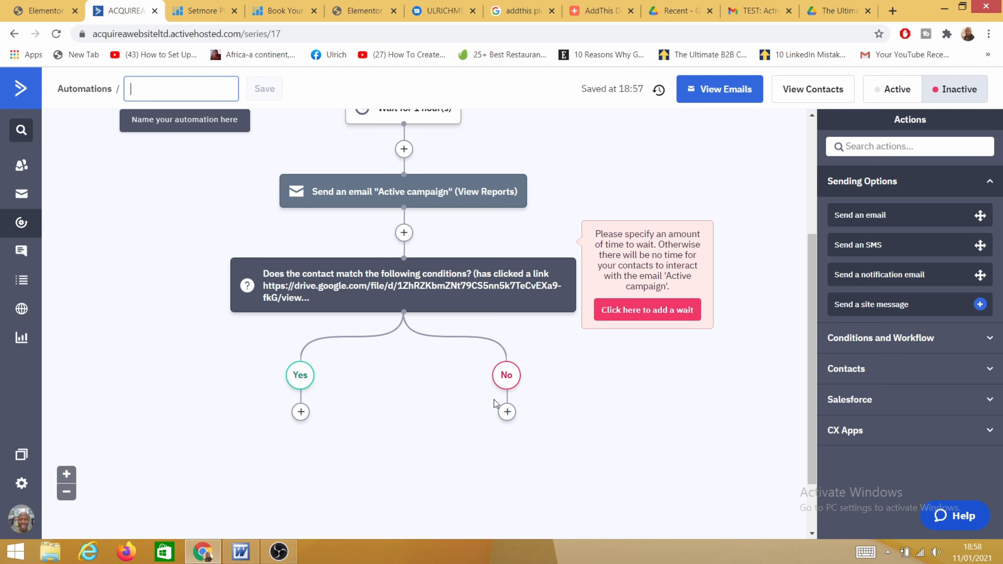
pyautogui.scroll(5, 514, 351)
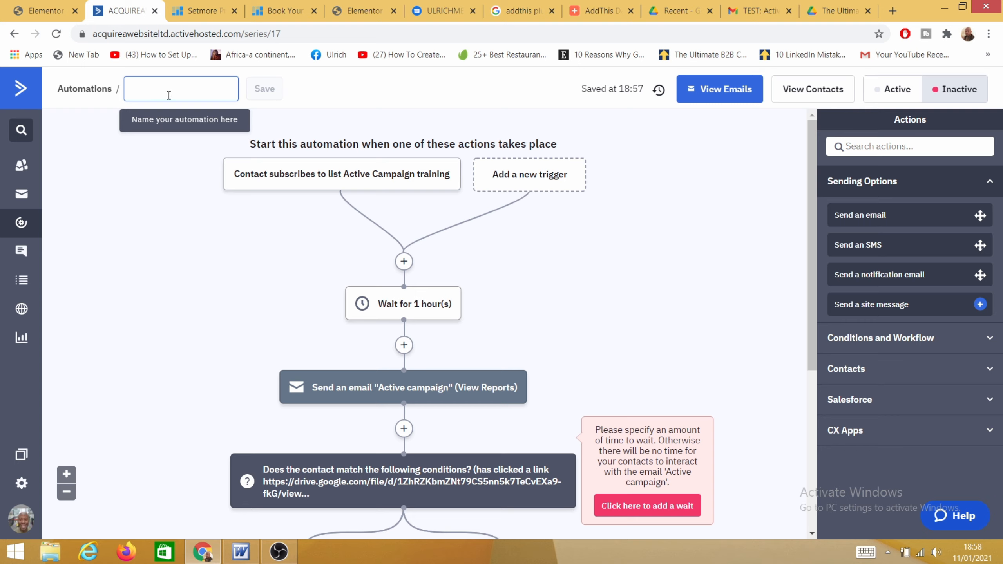
# Step: Name the automation 'Activecampaign', save the name, and switch it to Active
pyautogui.write('Activecampaign')
pyautogui.click(275, 91)
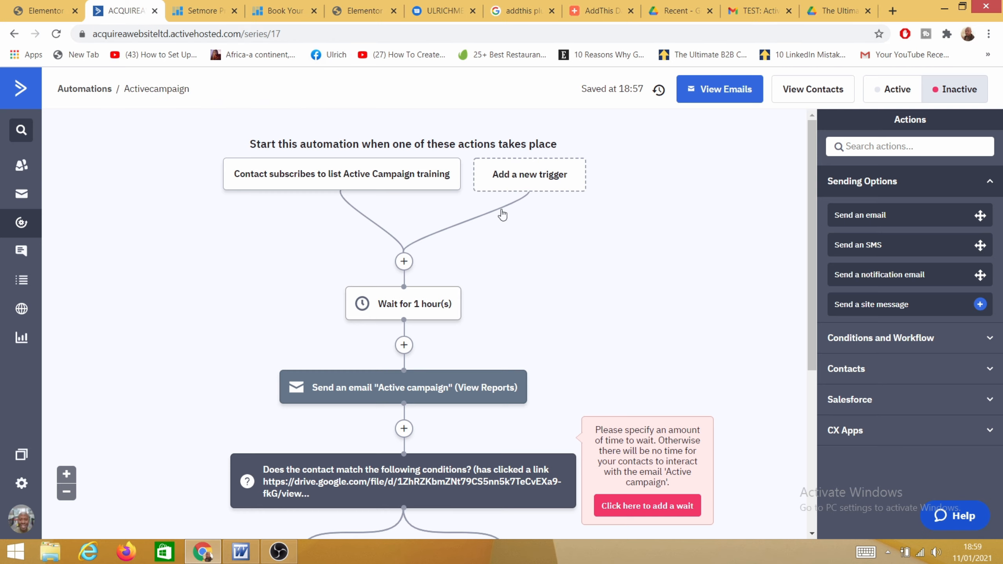
pyautogui.click(896, 95)
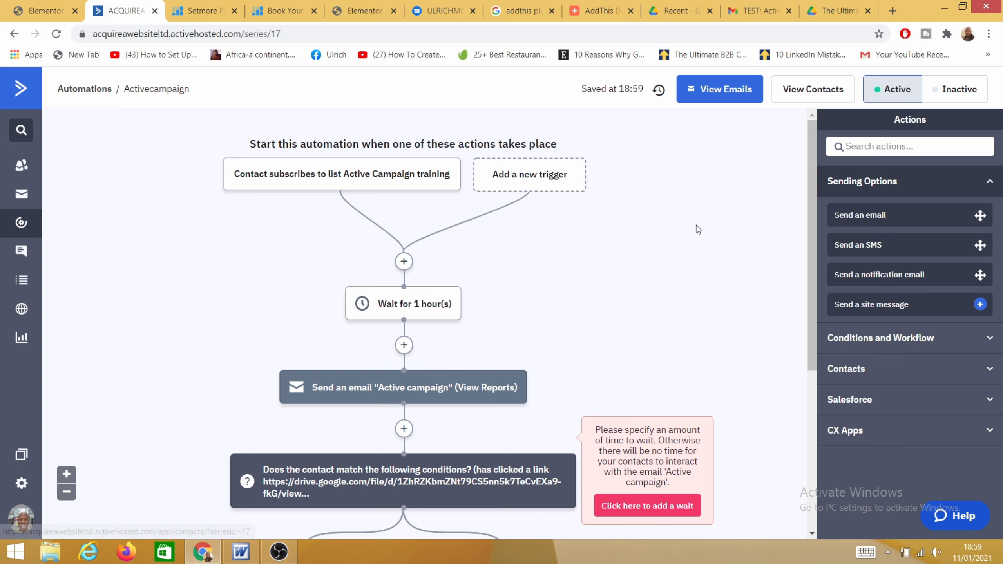
pyautogui.scroll(-5, 652, 280)
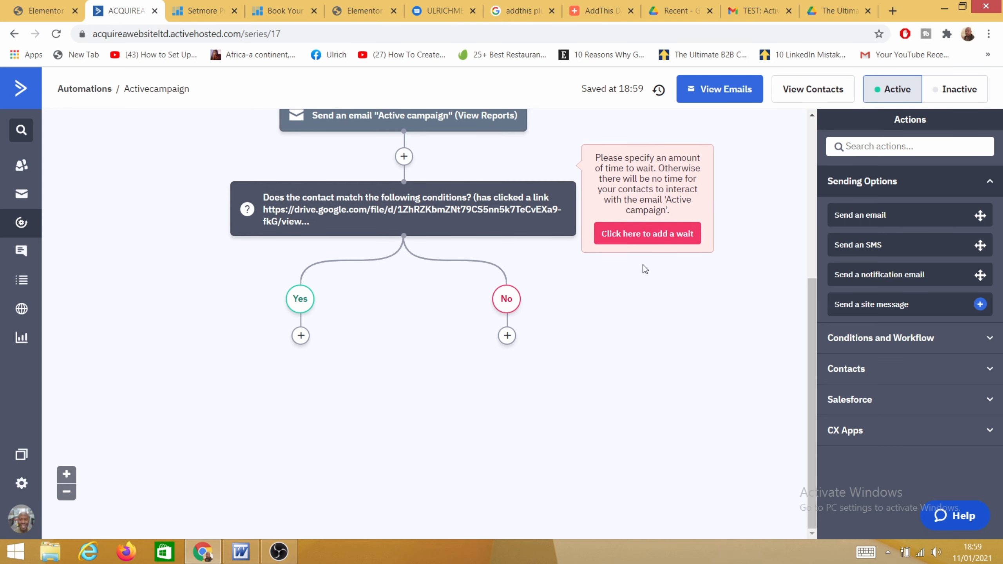